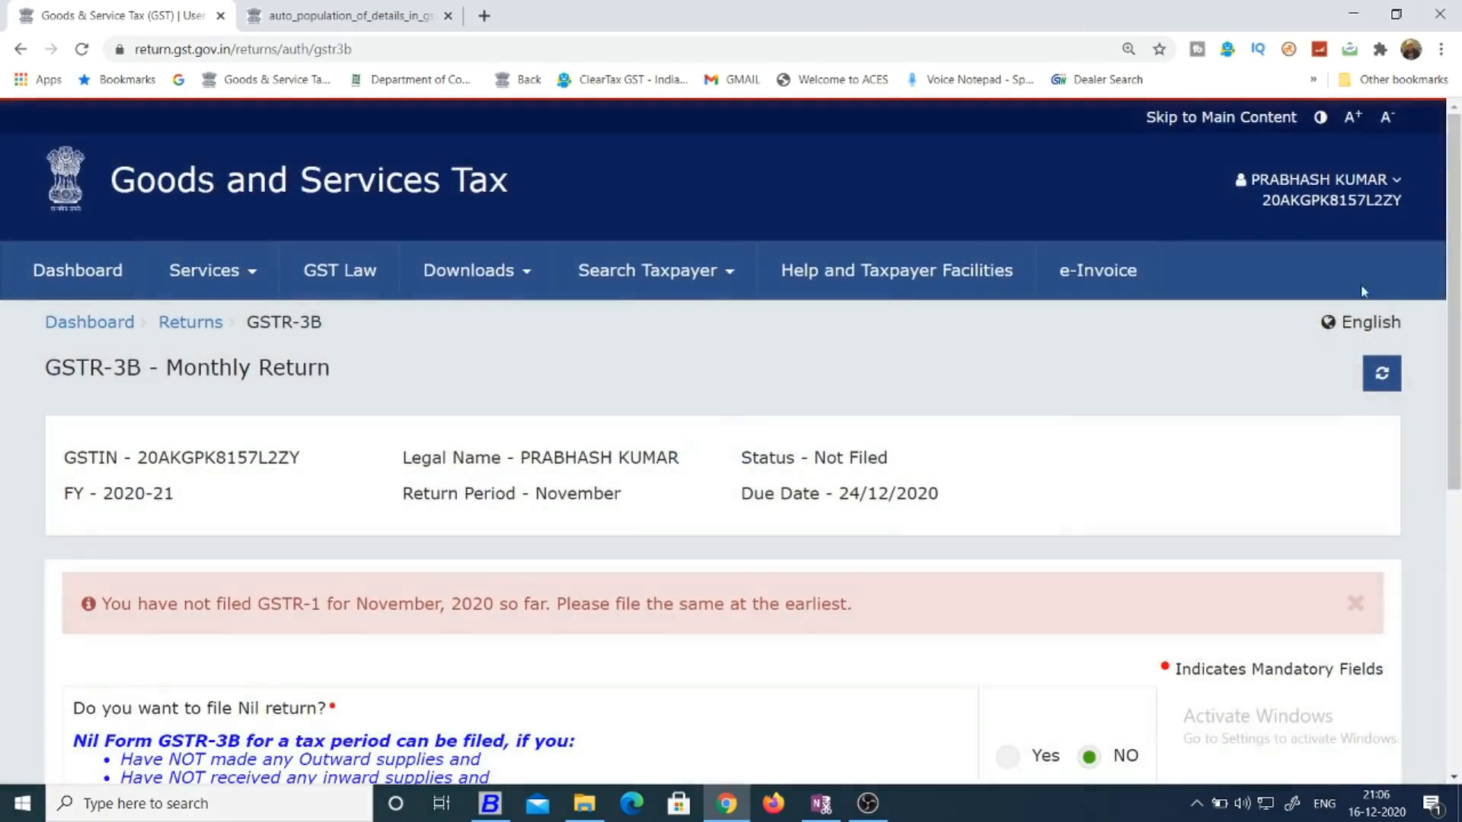
Proceed past the nil-return question of the November GSTR-3B return with NO as the answer.
{"action": "left_click_drag", "start_coordinate": [1455, 220], "coordinate": [1461, 287]}
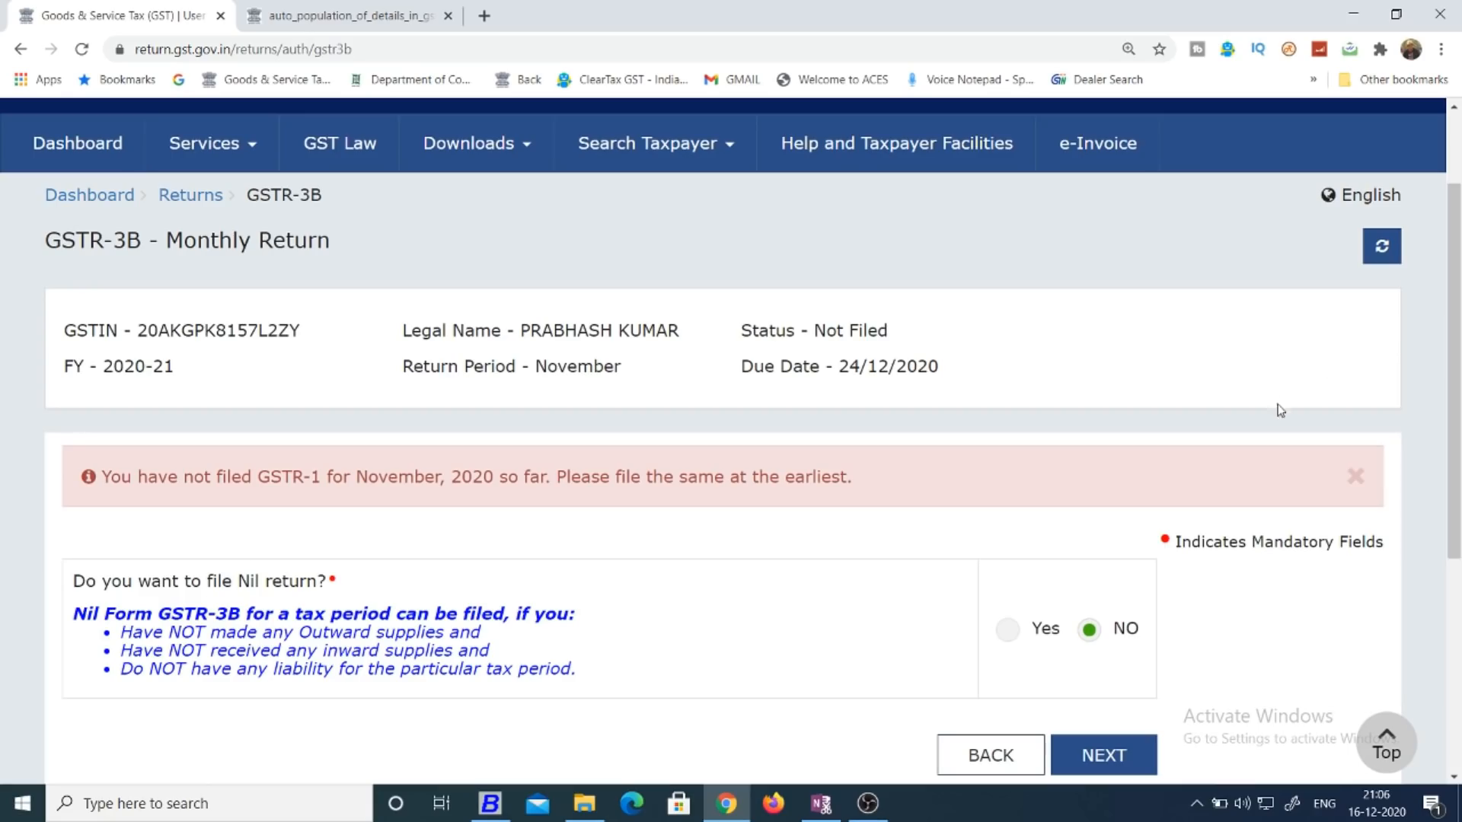
{"action": "left_click_drag", "start_coordinate": [1457, 411], "coordinate": [1458, 536]}
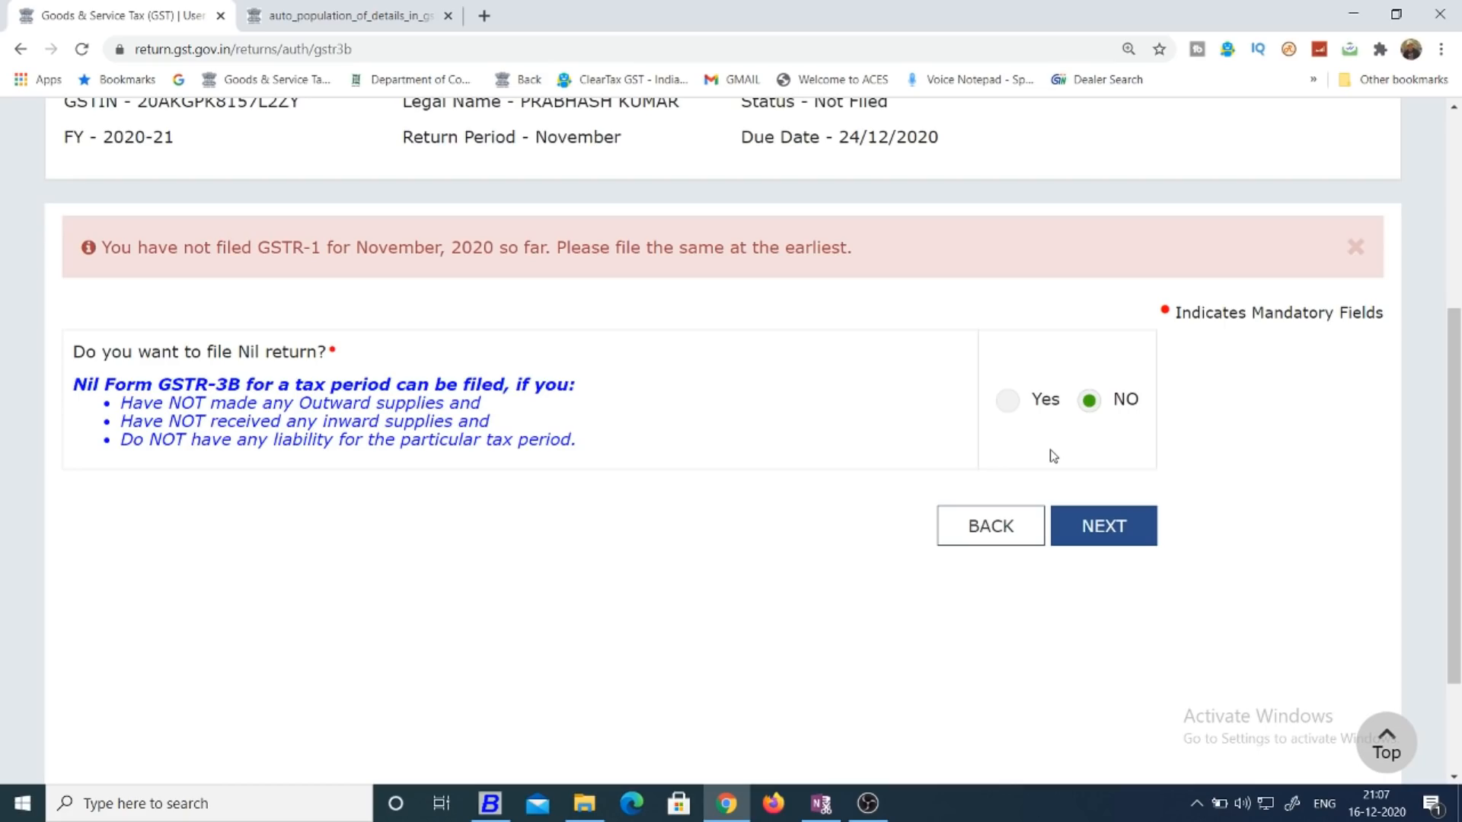
{"action": "left_click", "coordinate": [1100, 526]}
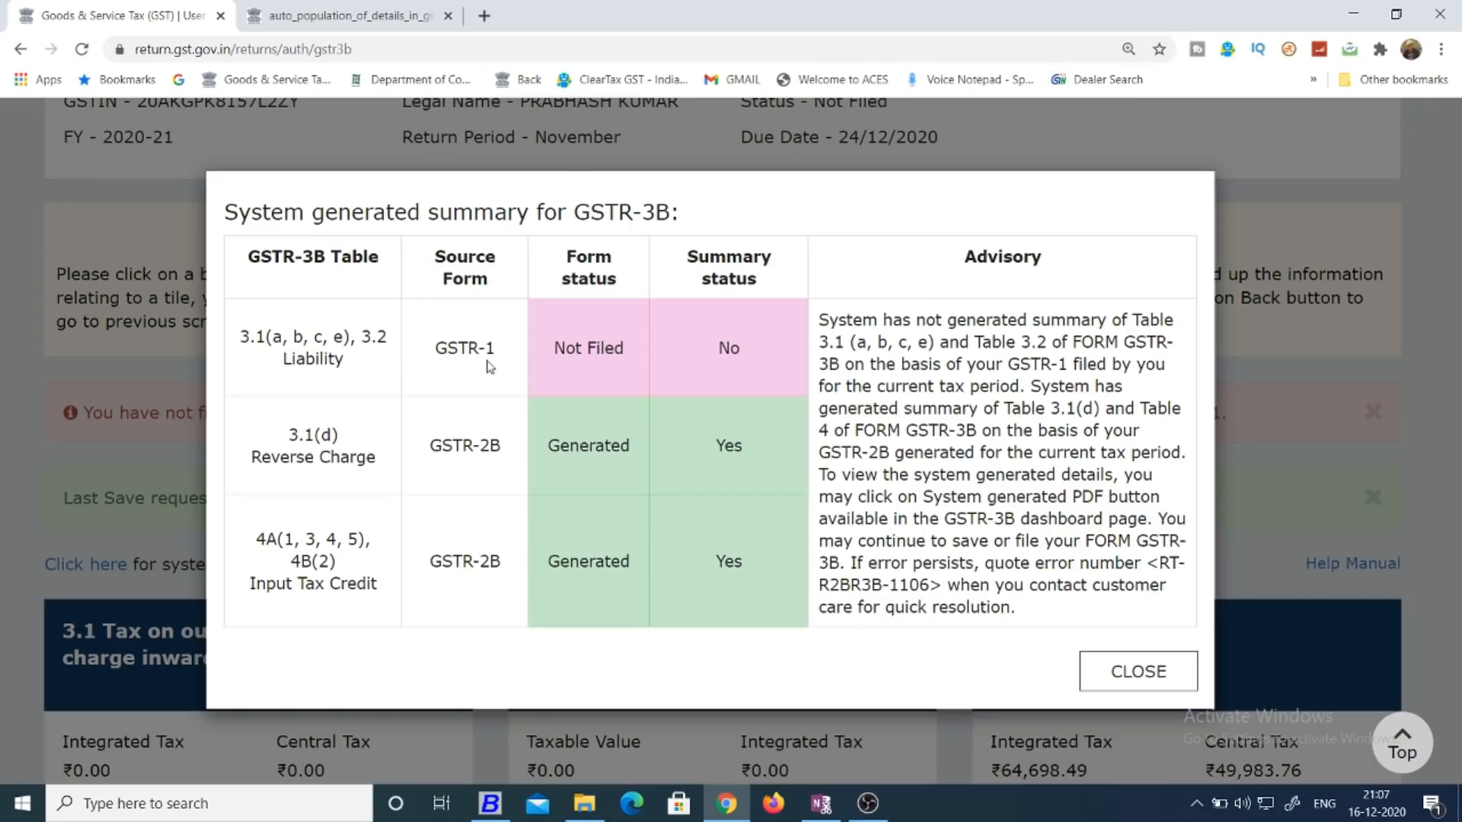
Review the source forms and statuses in the system generated GSTR-3B summary, particularly the 3.1 and 3.2 Liability row, and close it.
{"action": "left_click_drag", "start_coordinate": [239, 332], "coordinate": [378, 366]}
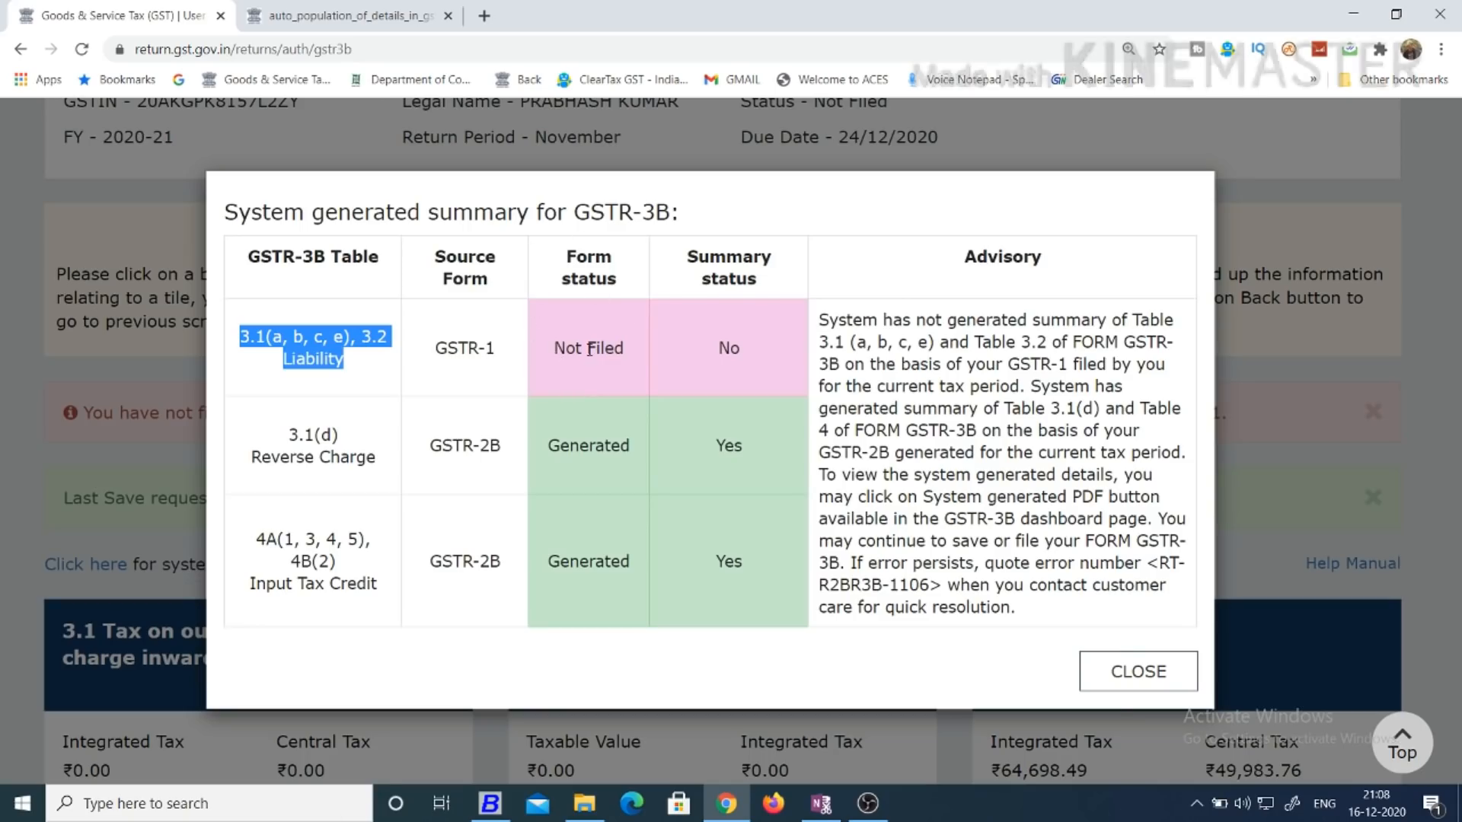
{"action": "left_click", "coordinate": [768, 353]}
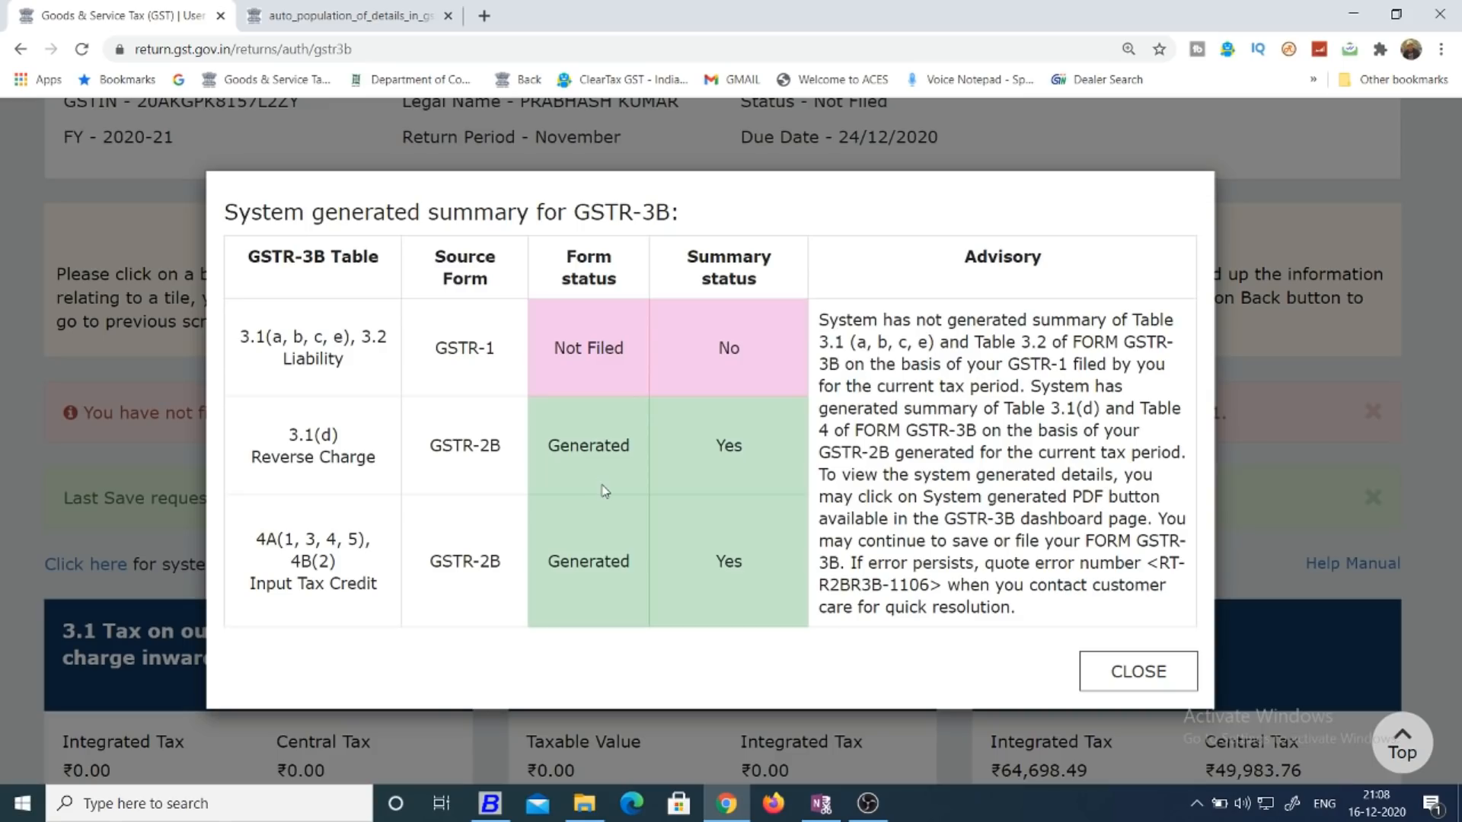
{"action": "left_click", "coordinate": [1131, 669]}
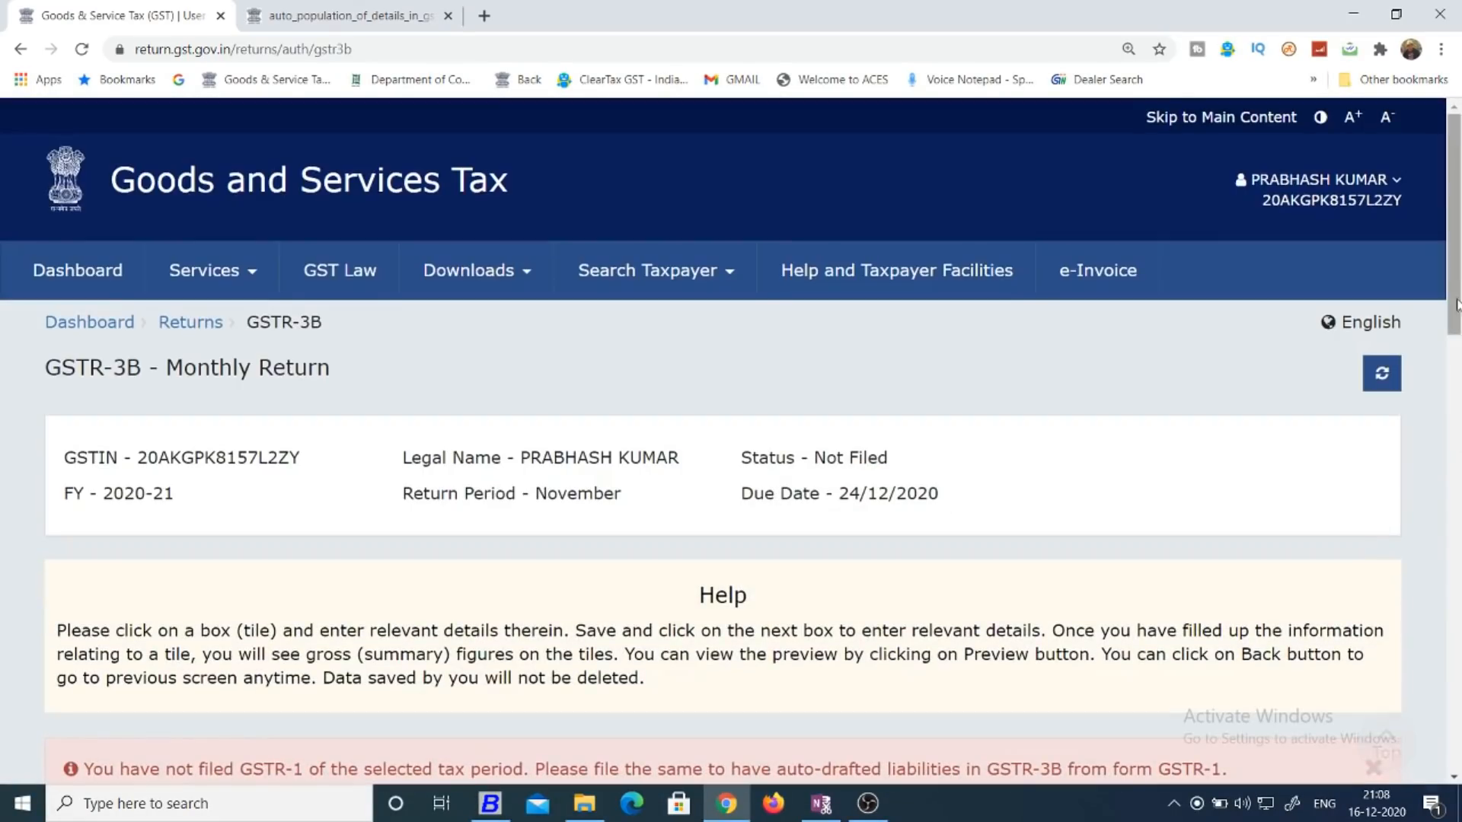
Look over the GSTR-3B tiles and open 3.1 Tax on outward and reverse charge inward supplies at its entry table.
{"action": "left_click_drag", "start_coordinate": [1460, 190], "coordinate": [1459, 461]}
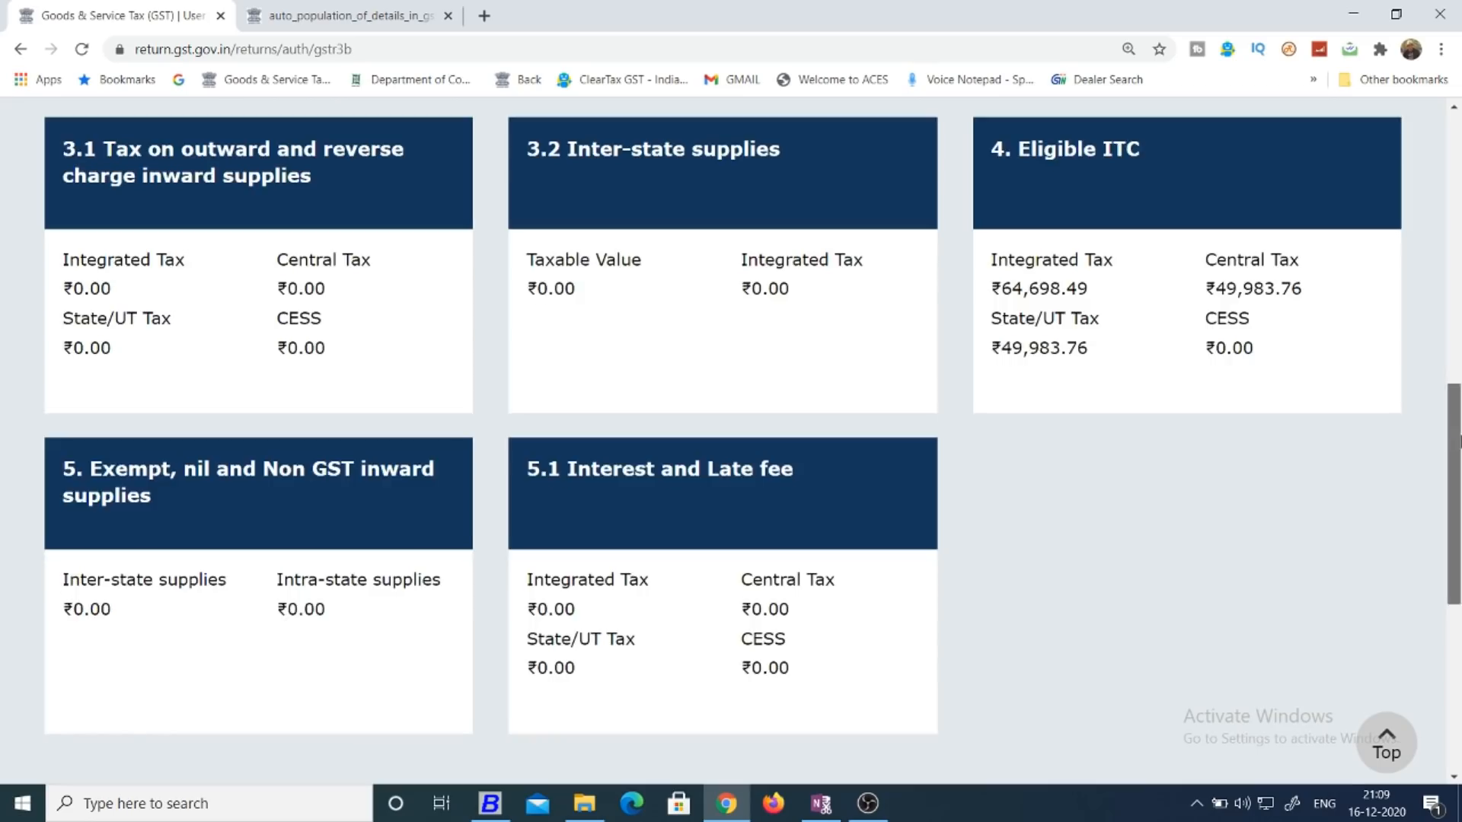
{"action": "scroll", "coordinate": [1459, 442], "scroll_direction": "up", "scroll_amount": 2}
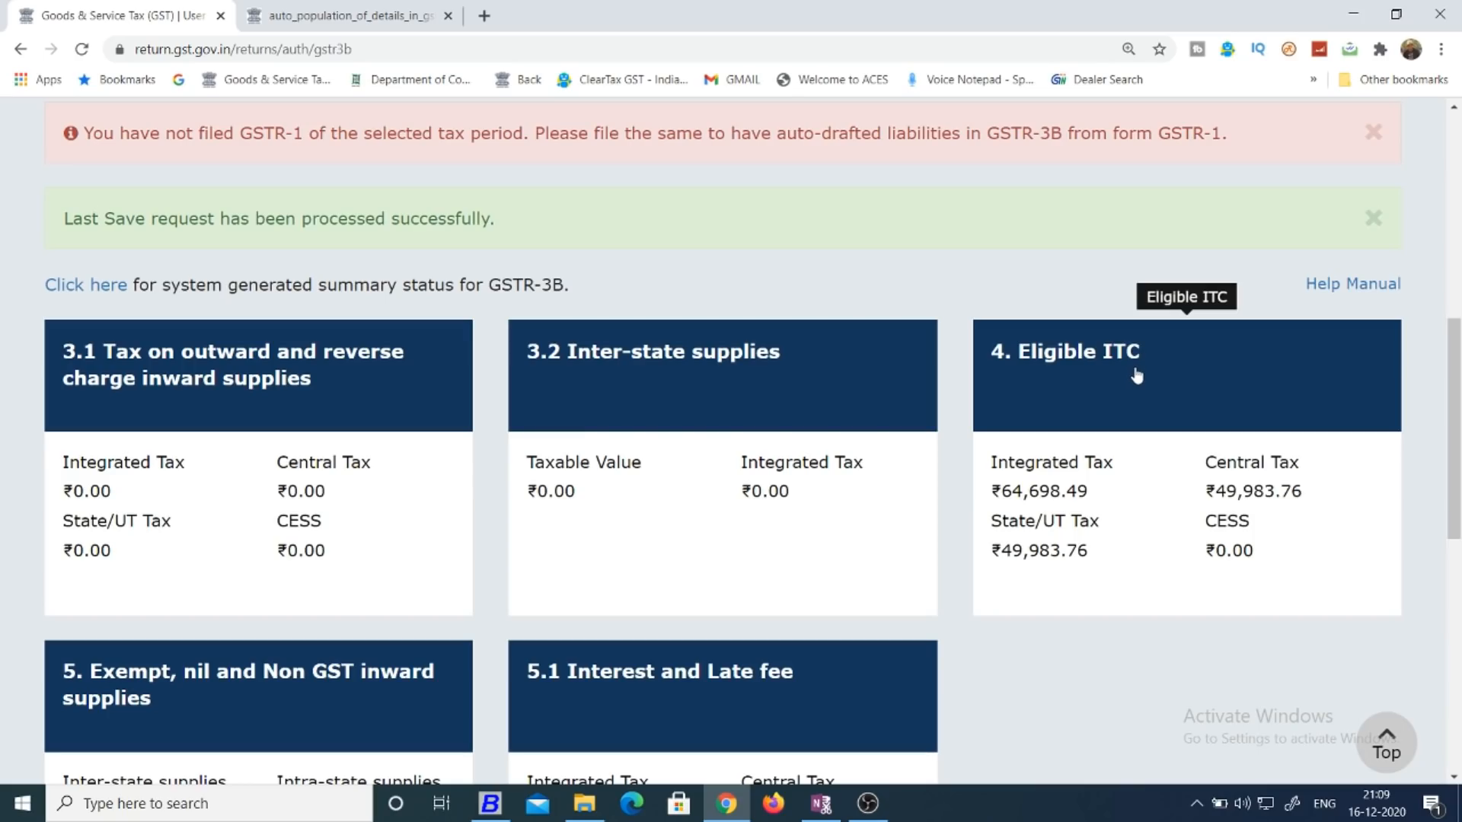
{"action": "scroll", "coordinate": [415, 424], "scroll_direction": "down", "scroll_amount": 4}
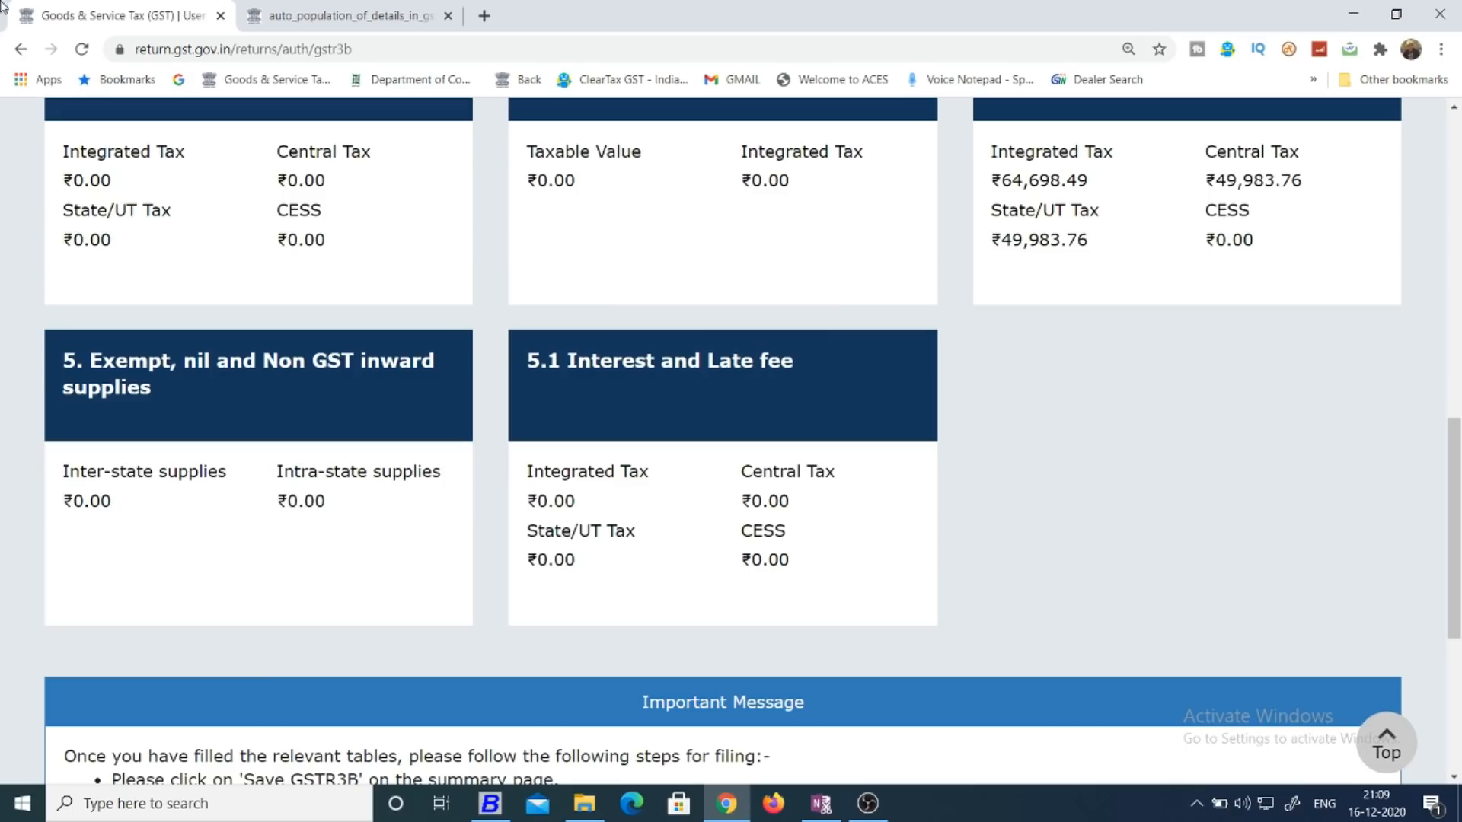
{"action": "left_click_drag", "start_coordinate": [1455, 478], "coordinate": [1458, 402]}
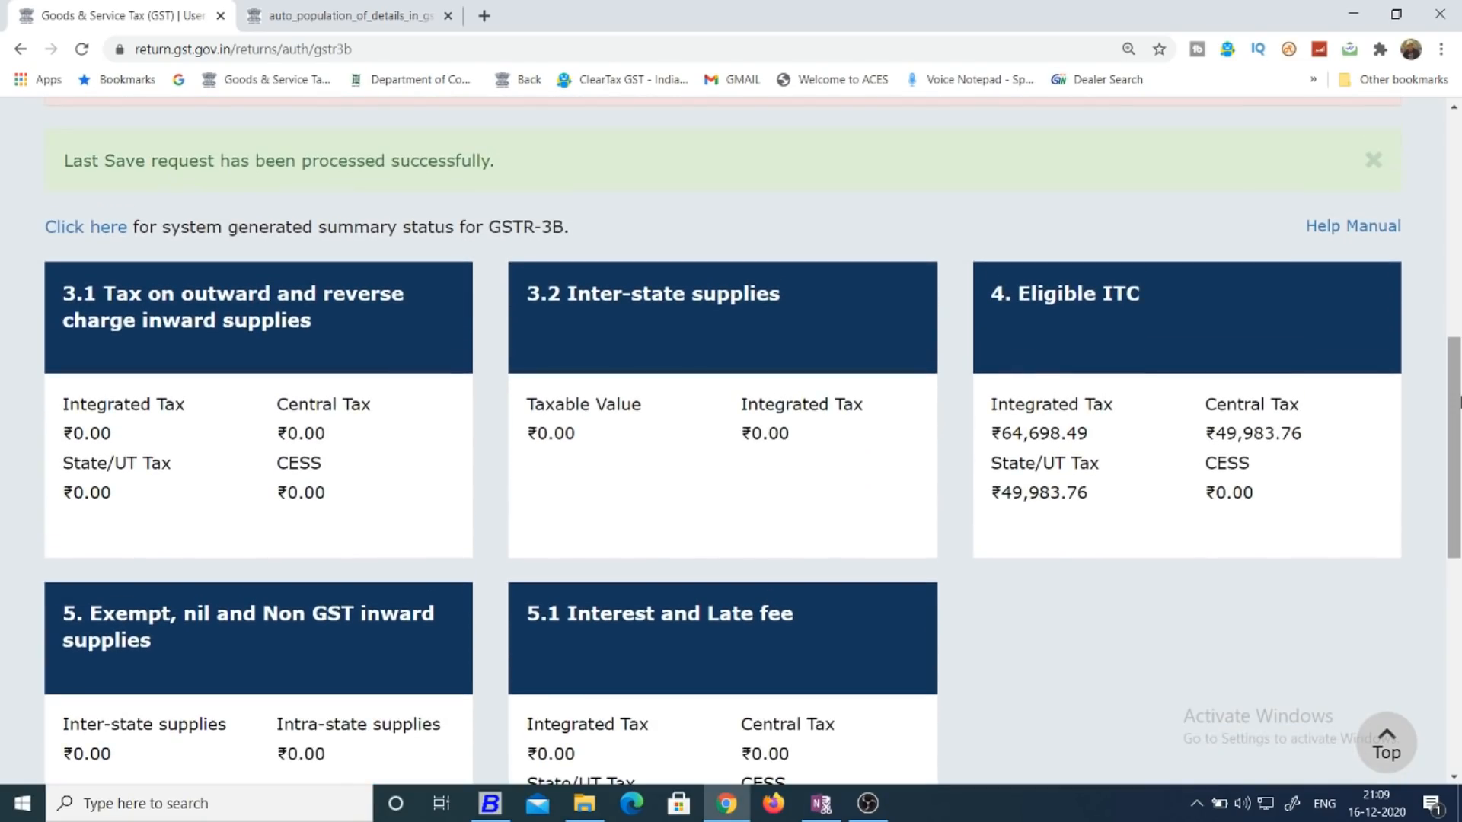
{"action": "left_click", "coordinate": [329, 300]}
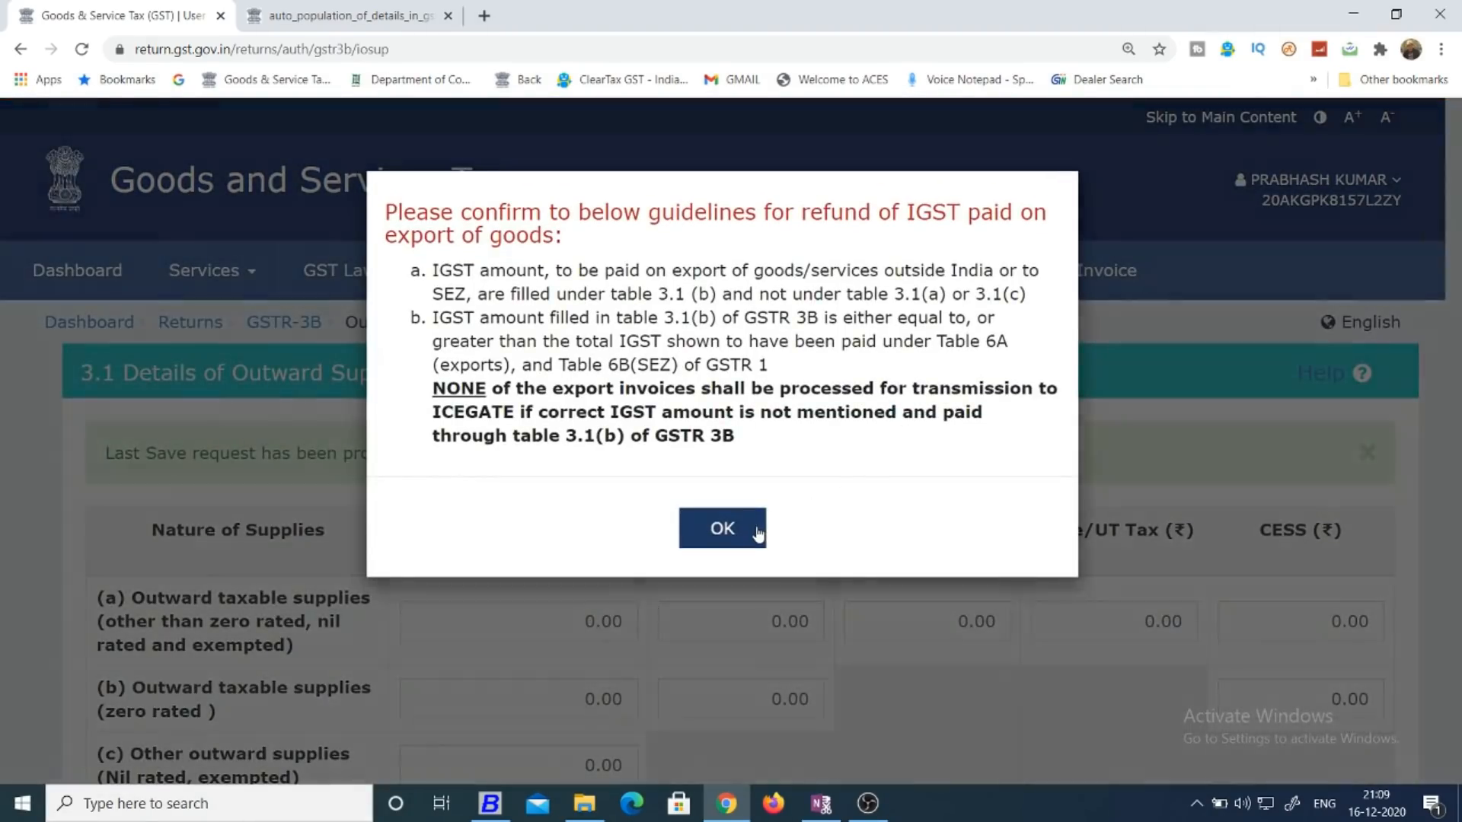
{"action": "left_click", "coordinate": [755, 527]}
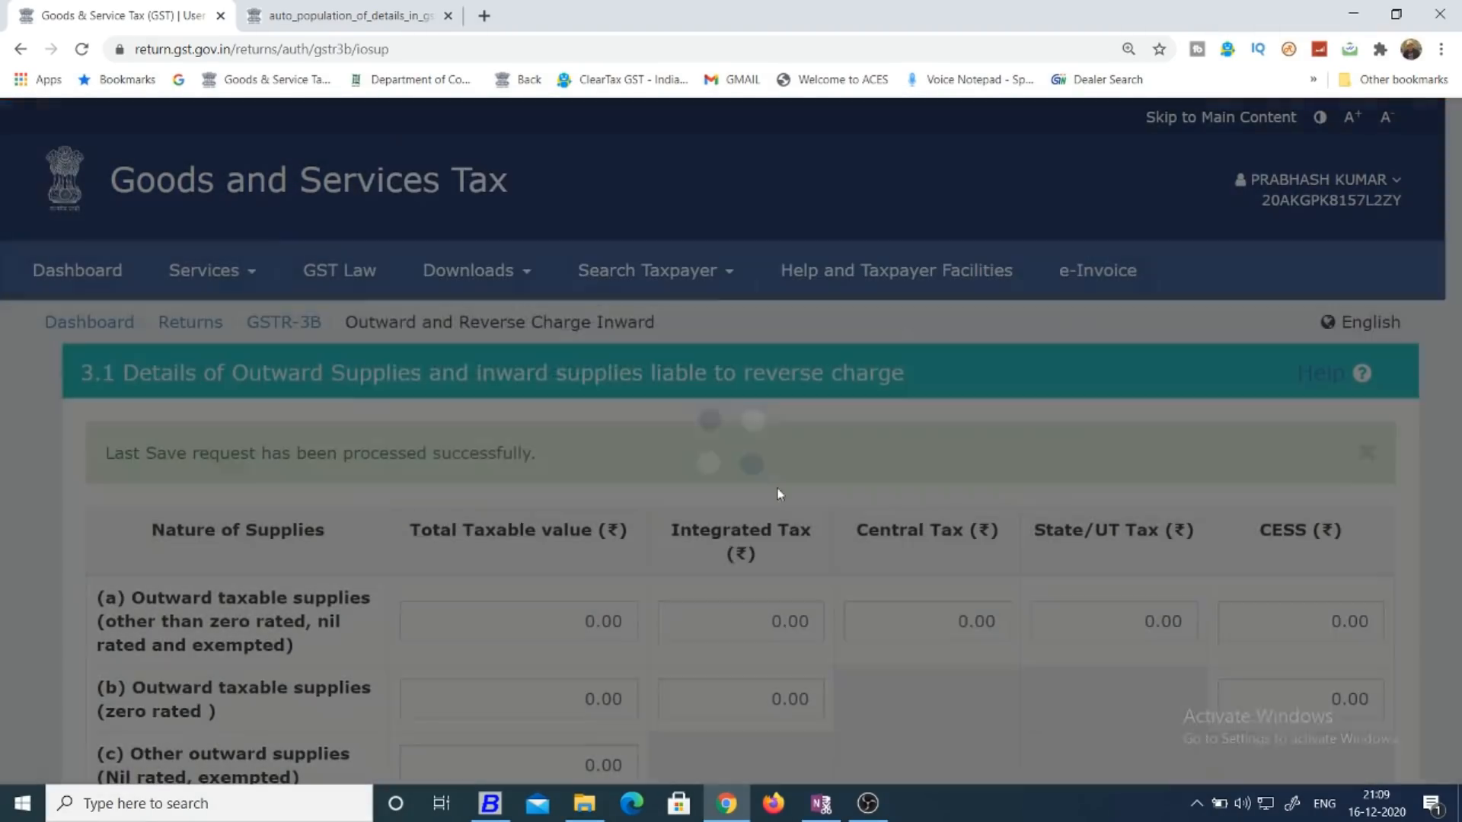
{"action": "left_click_drag", "start_coordinate": [1455, 233], "coordinate": [1460, 455]}
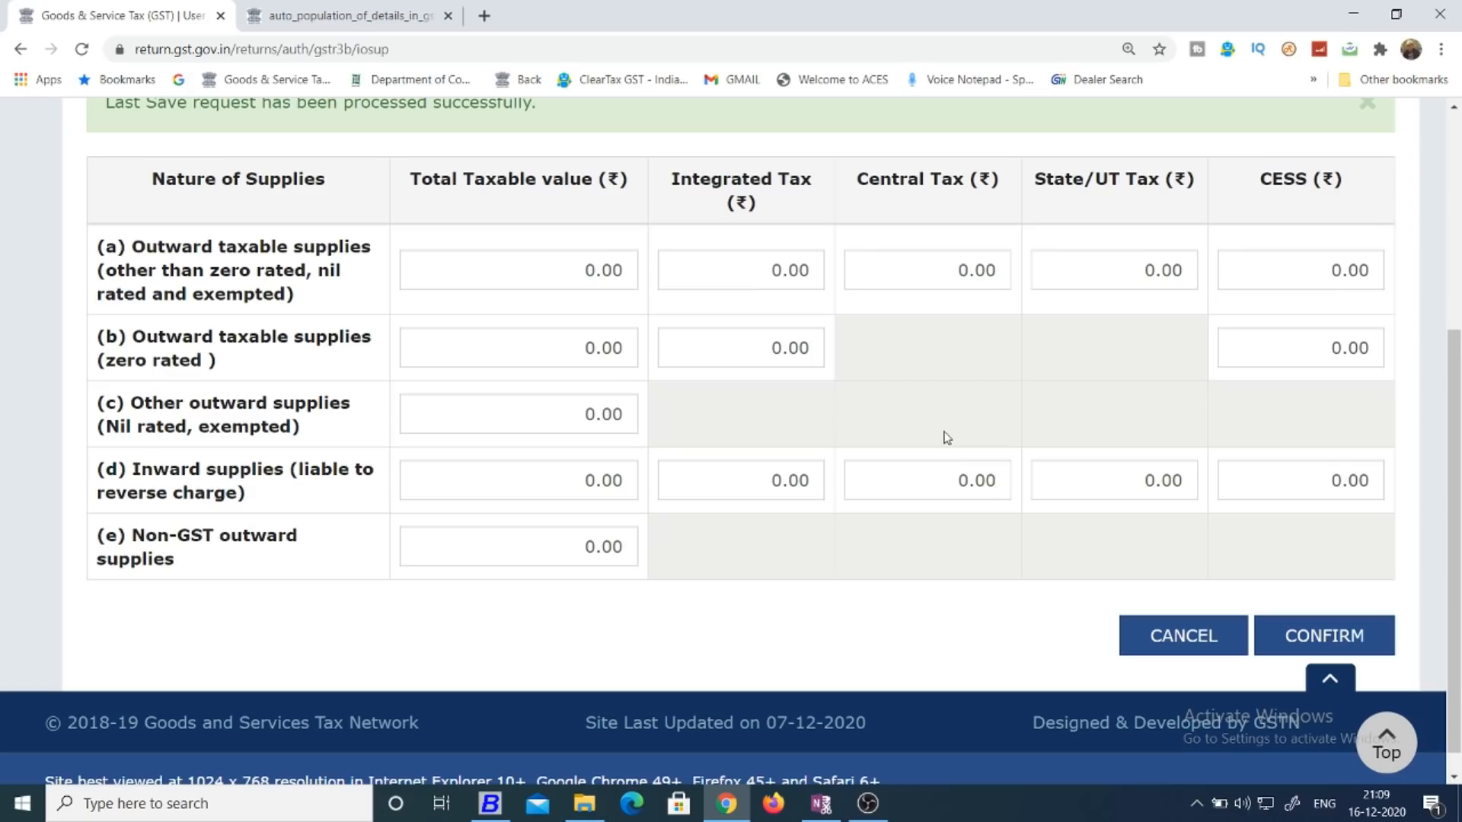
{"action": "left_click", "coordinate": [577, 273]}
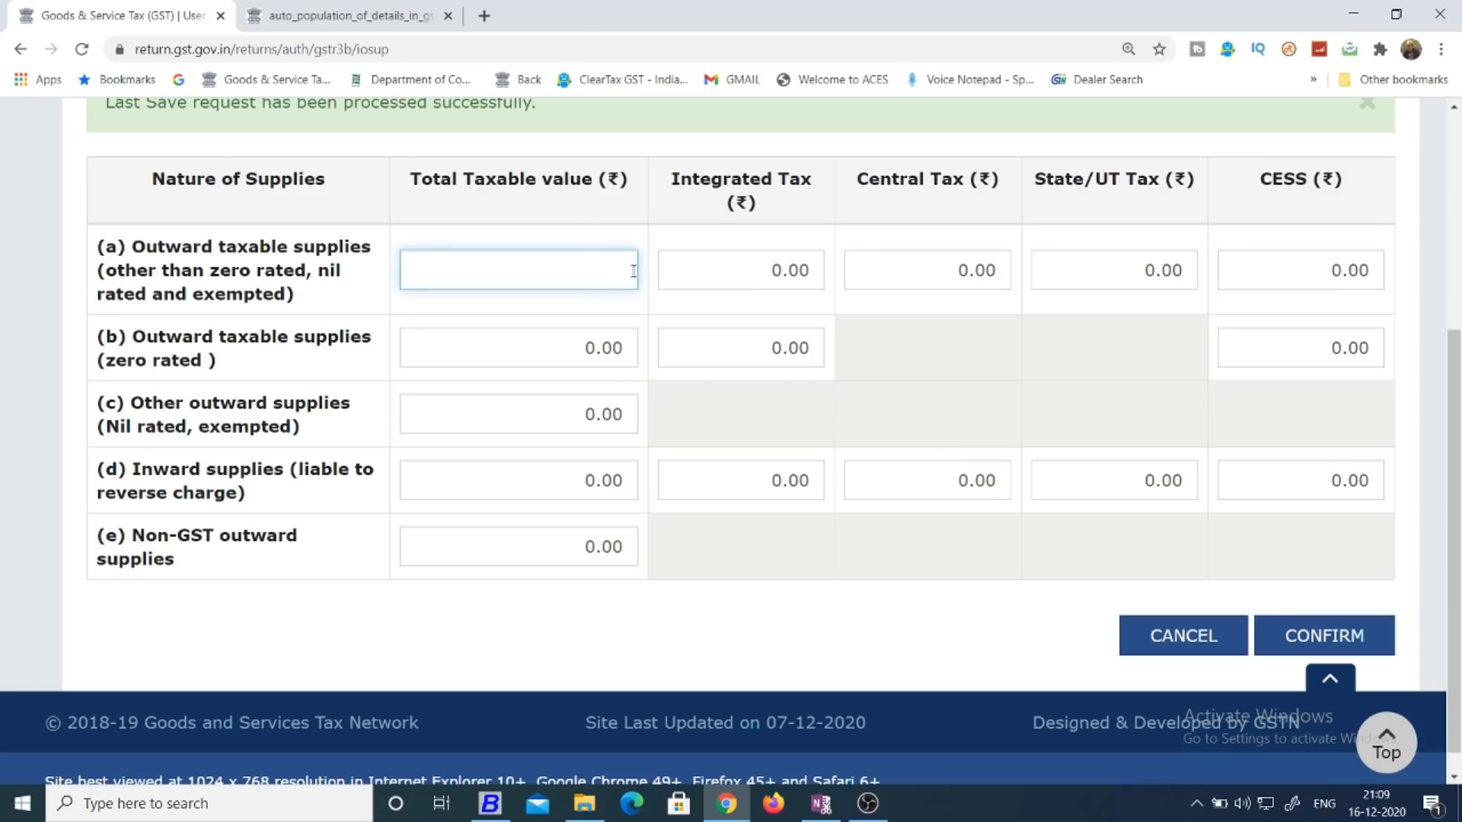
{"action": "left_click", "coordinate": [930, 271]}
{"action": "key", "text": "Tab"}
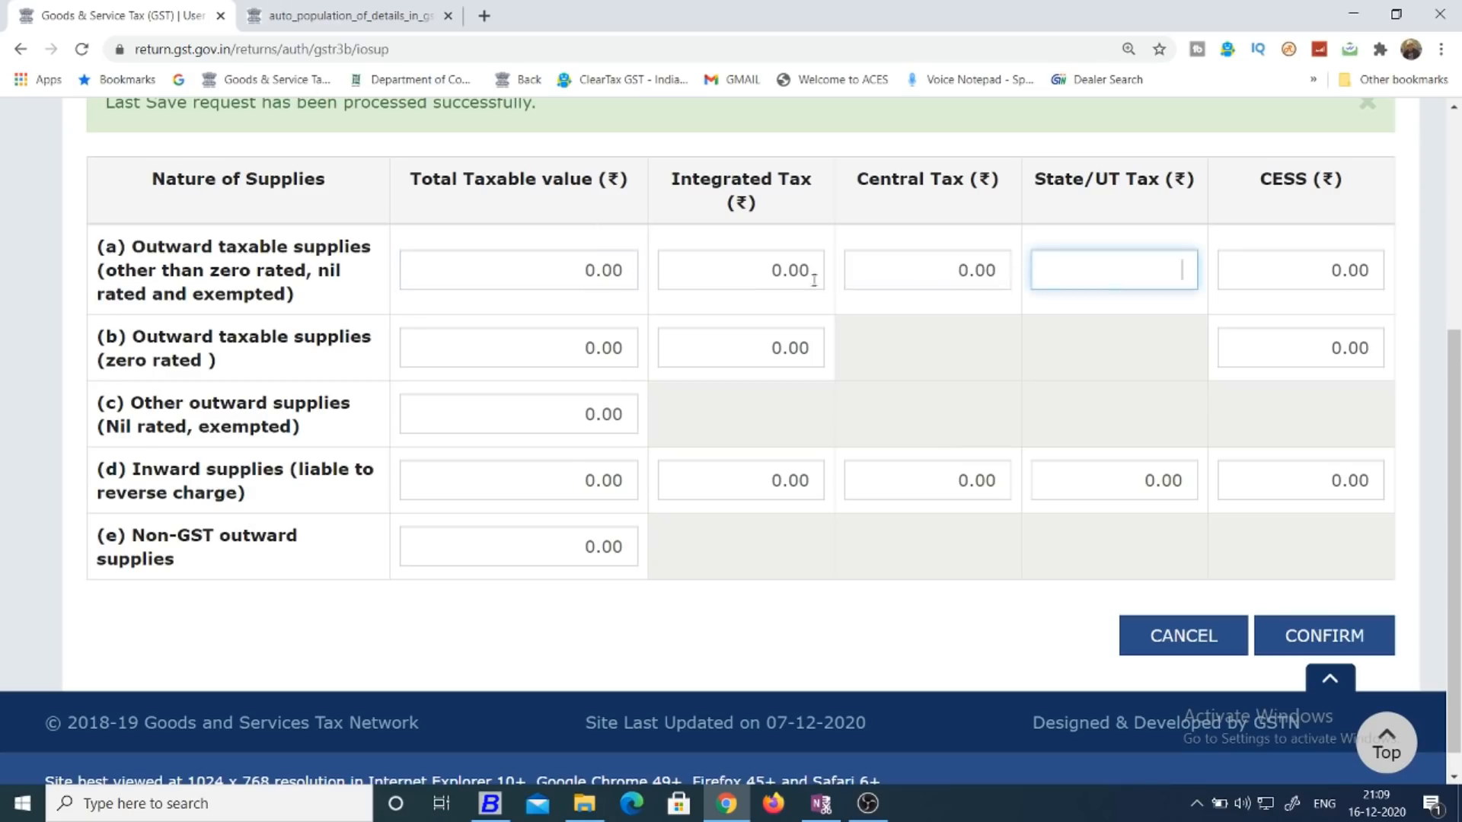
{"action": "left_click", "coordinate": [777, 287]}
{"action": "left_click", "coordinate": [1052, 397]}
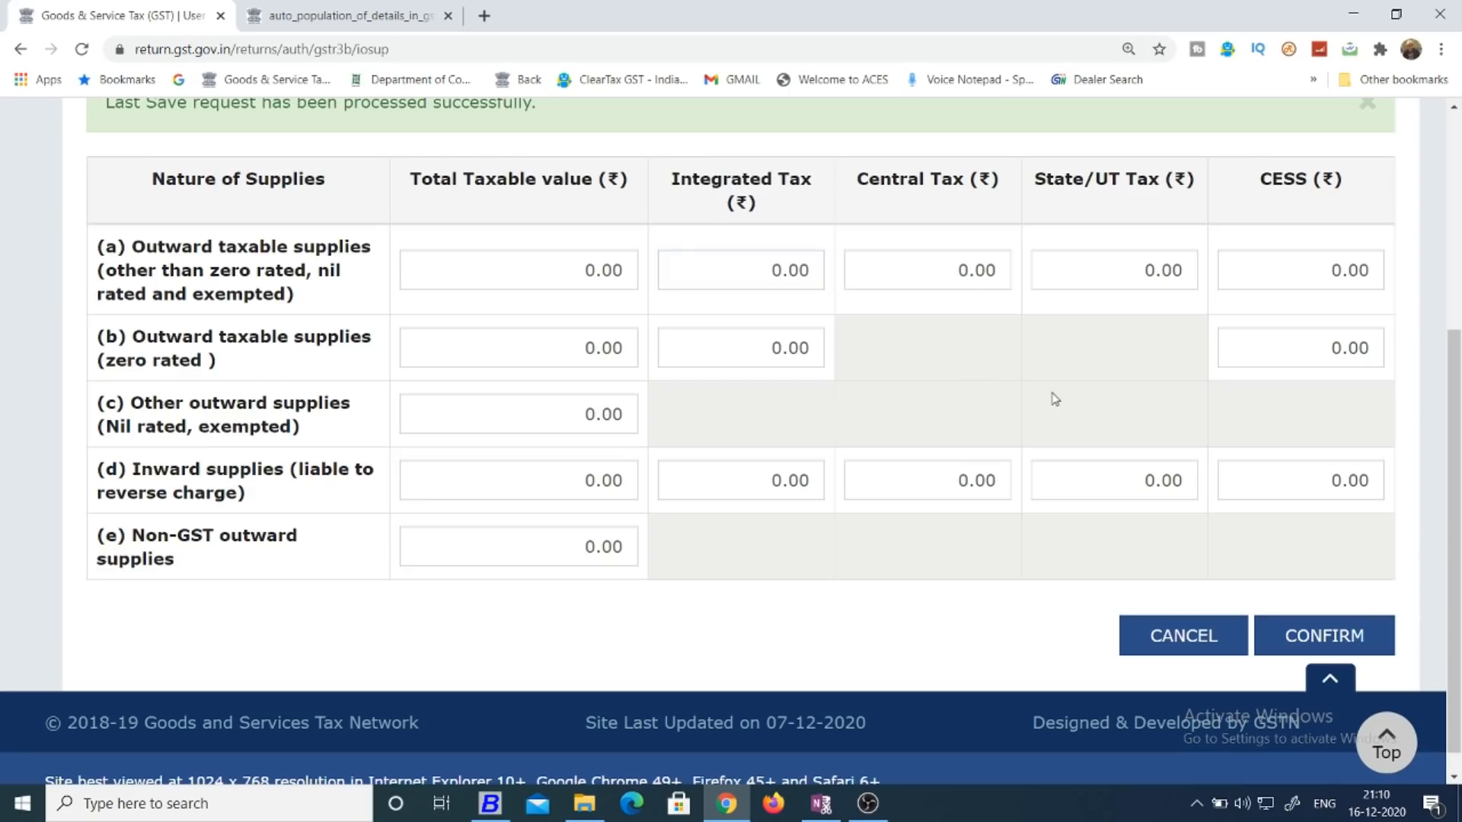
Enter a total taxable value of 150000 and central tax of 2500 for row (a) Outward taxable supplies.
{"action": "left_click", "coordinate": [526, 267]}
{"action": "type", "text": "150000"}
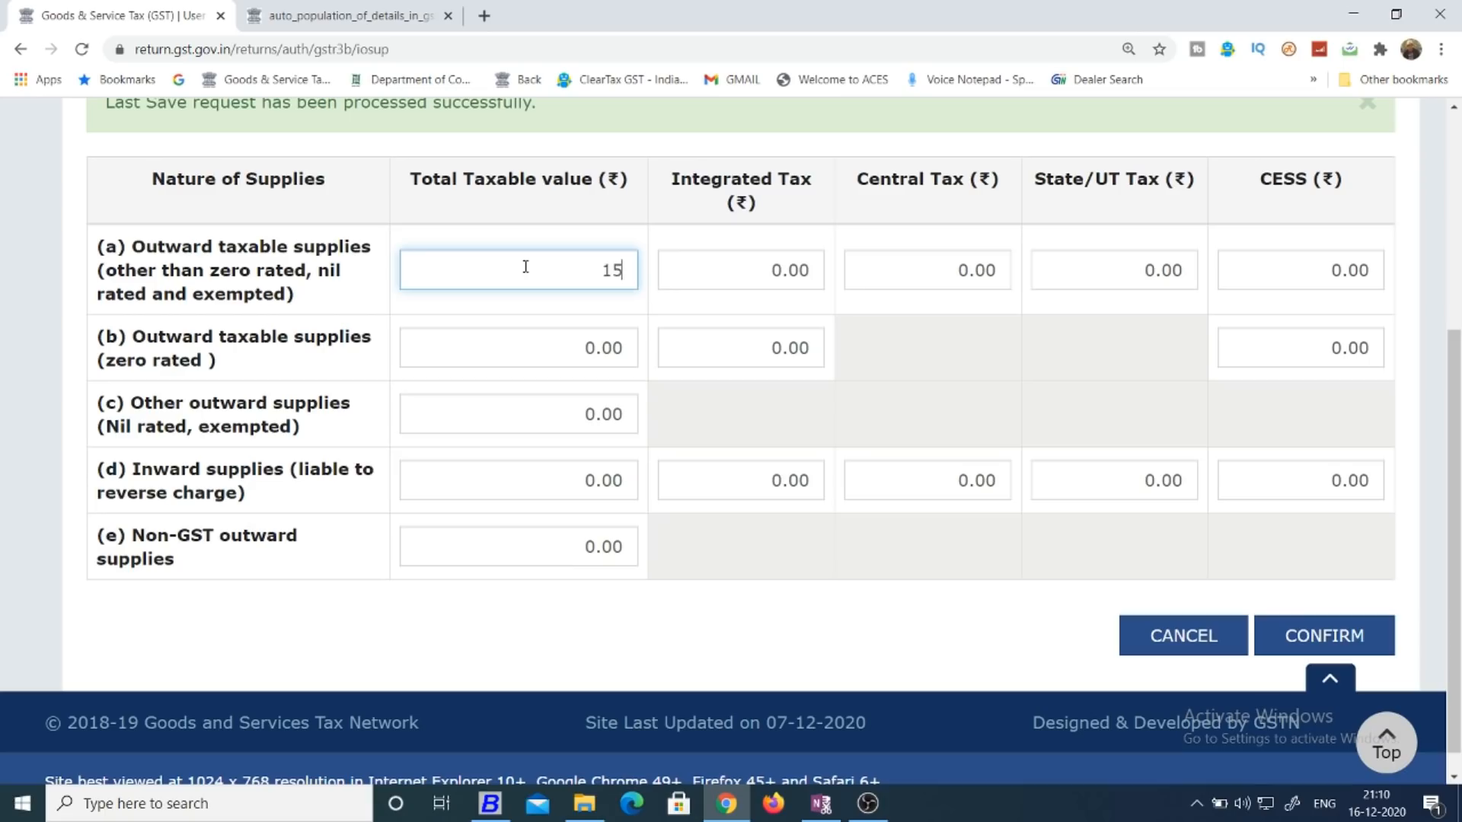
{"action": "key", "text": "Tab"}
{"action": "key", "text": "Tab"}
{"action": "type", "text": "2500"}
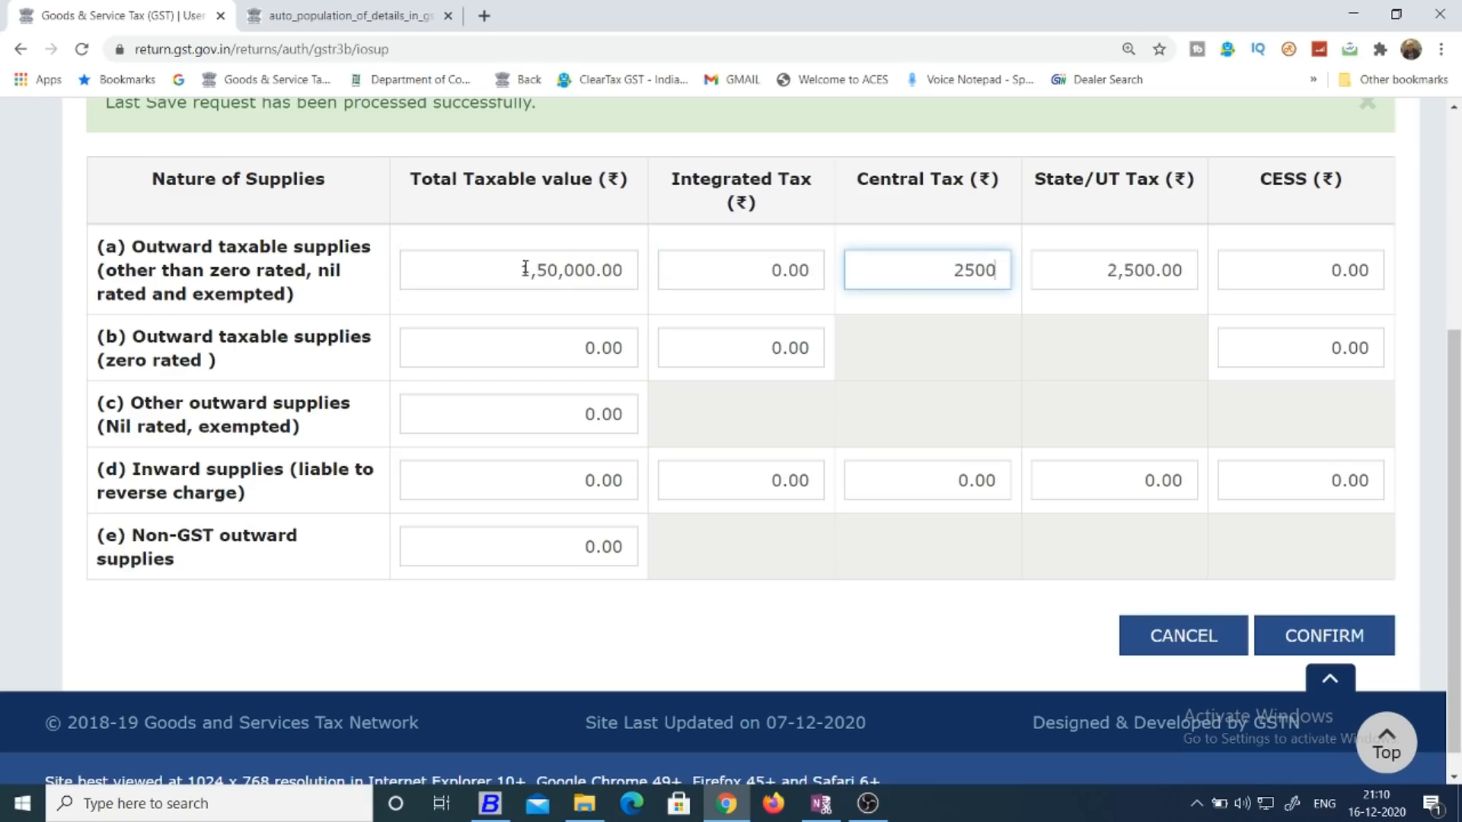
{"action": "key", "text": "Tab"}
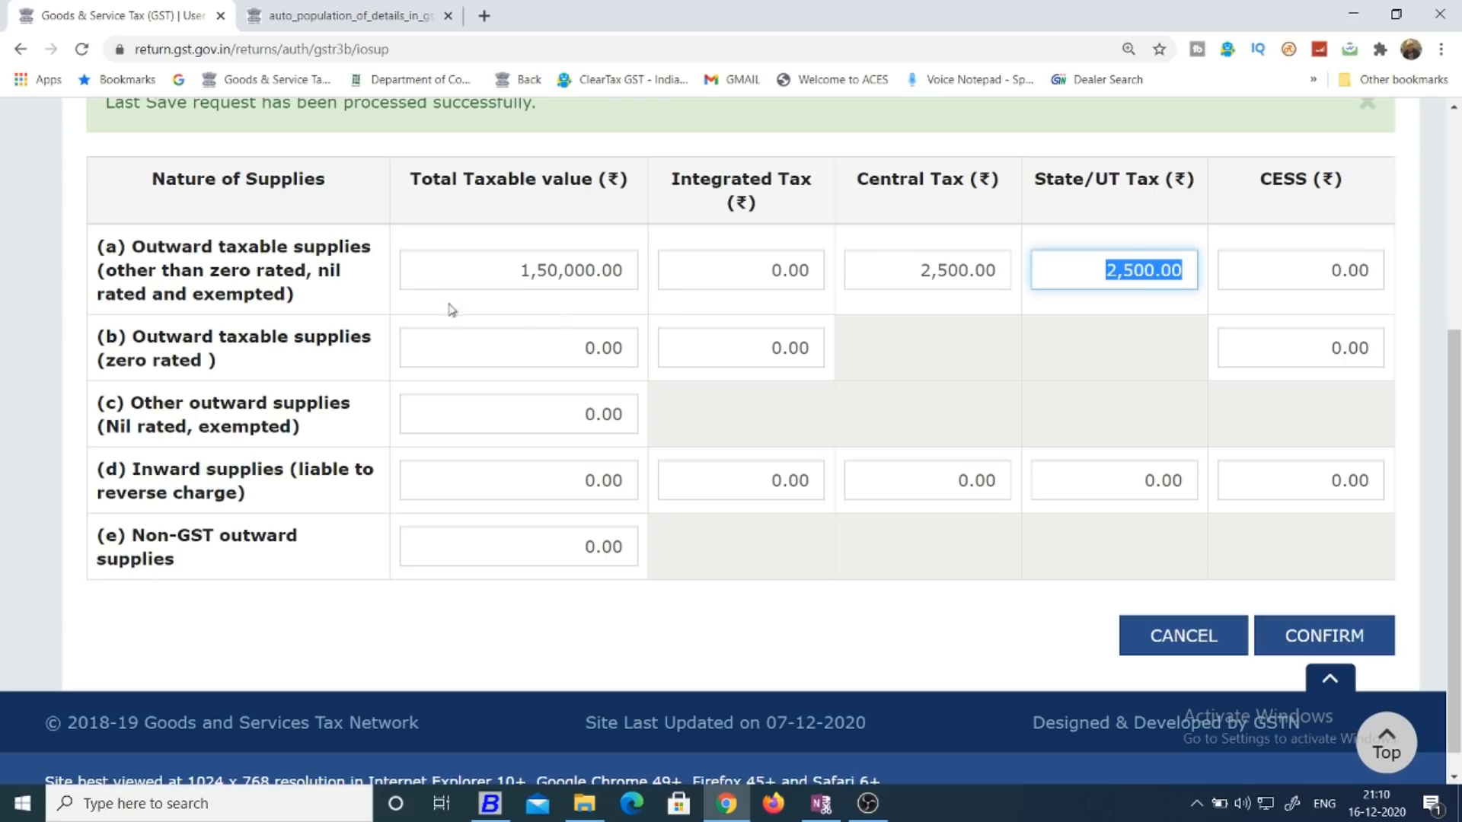
Check in the auto-population PDF which GSTR-1 tables feed Table 3.1(a), and return to the GSTR-3B form.
{"action": "left_click", "coordinate": [355, 6]}
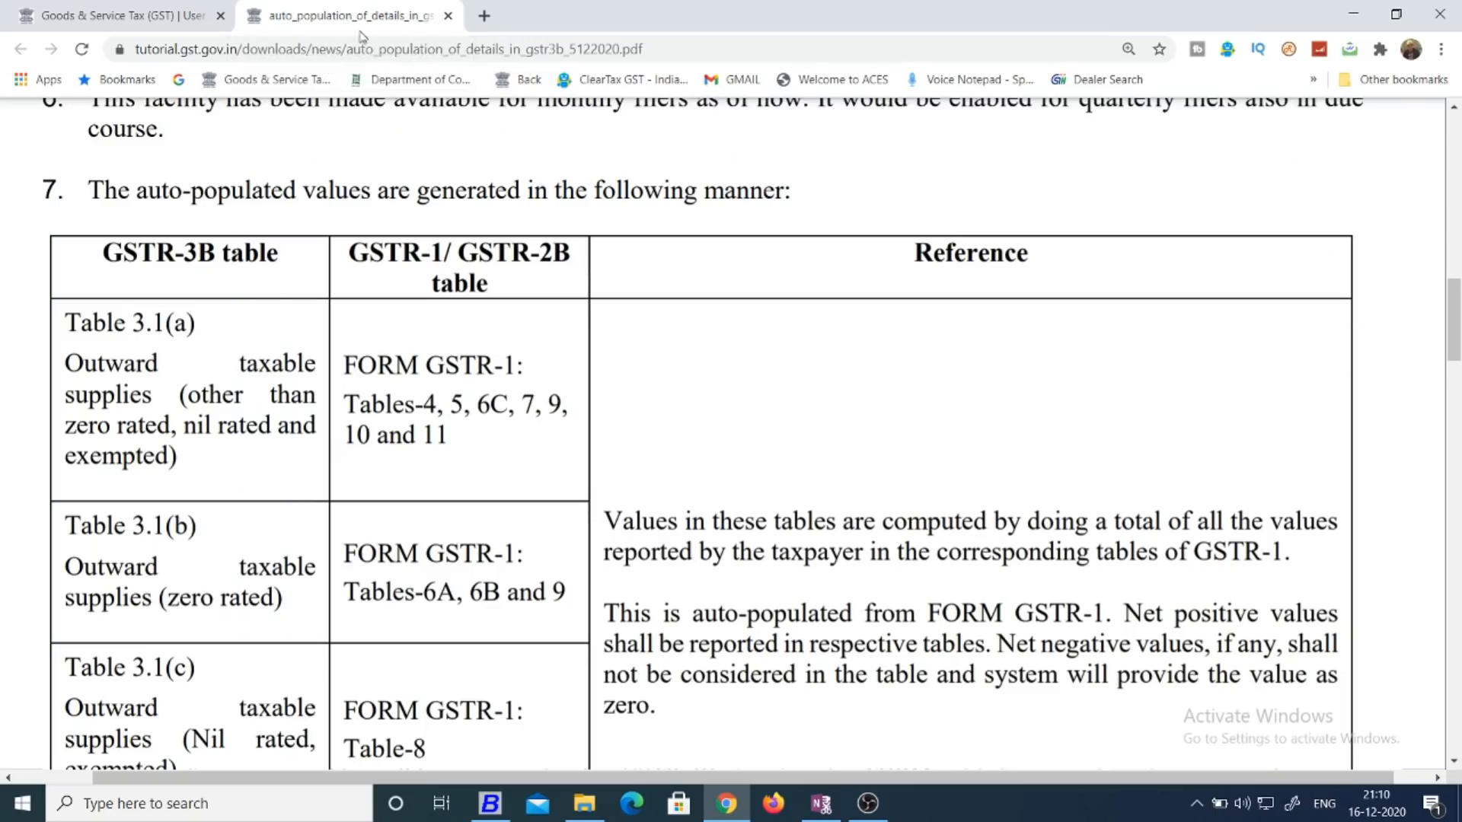
{"action": "left_click_drag", "start_coordinate": [1454, 321], "coordinate": [1454, 327]}
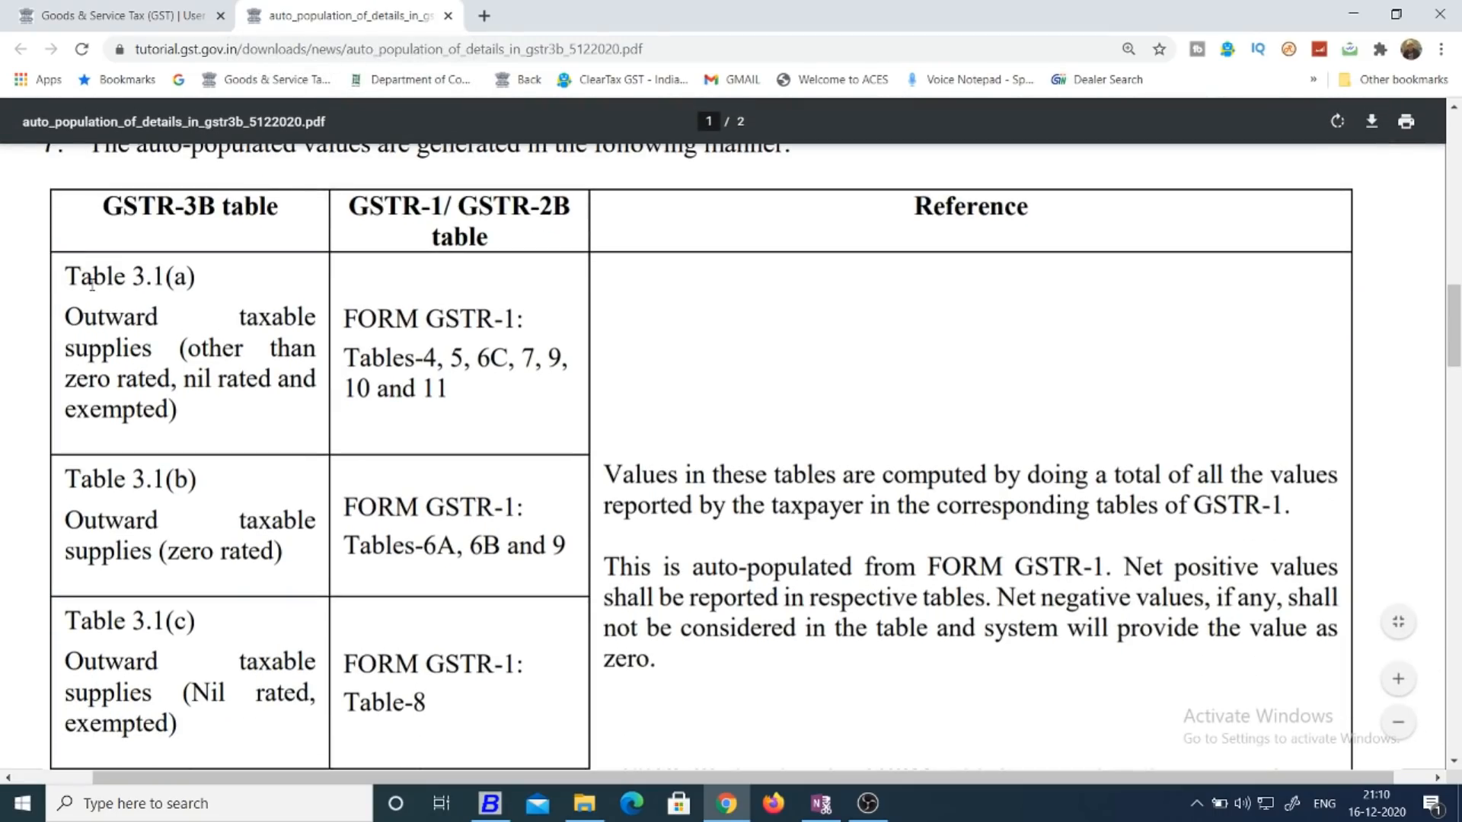
{"action": "left_click_drag", "start_coordinate": [117, 277], "coordinate": [202, 279]}
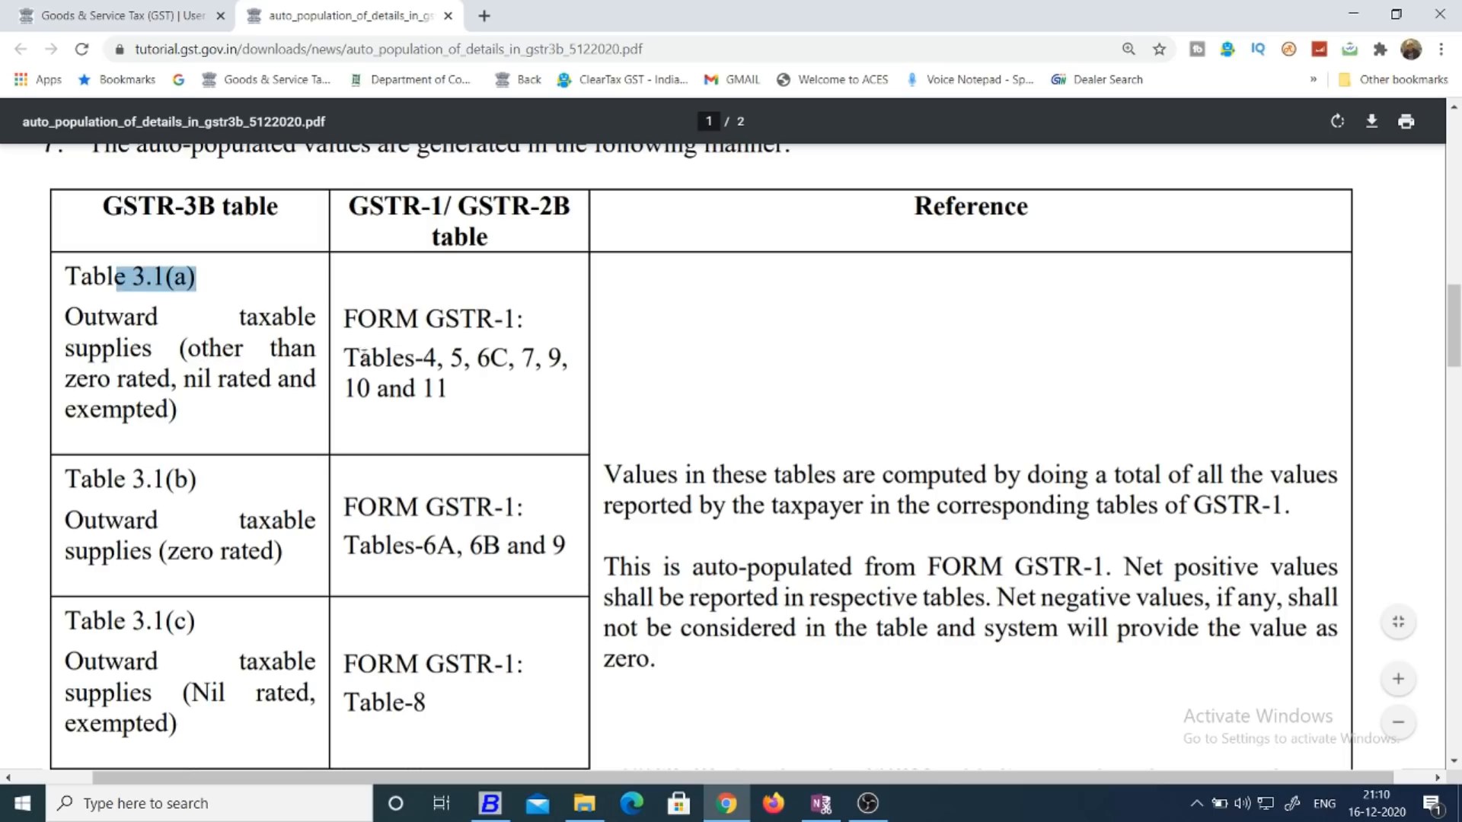
{"action": "left_click_drag", "start_coordinate": [421, 320], "coordinate": [508, 320]}
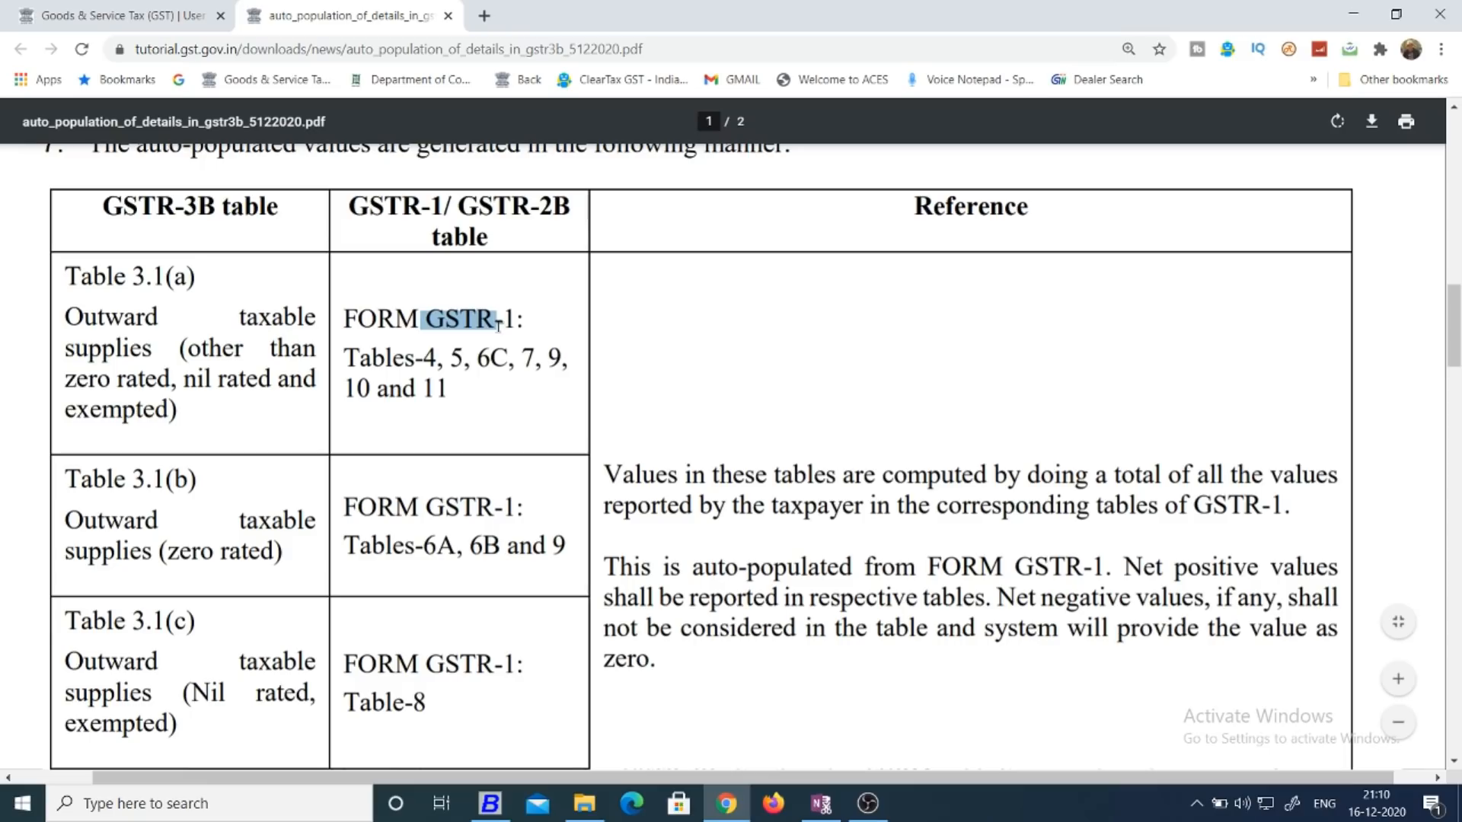
{"action": "left_click_drag", "start_coordinate": [423, 358], "coordinate": [472, 359]}
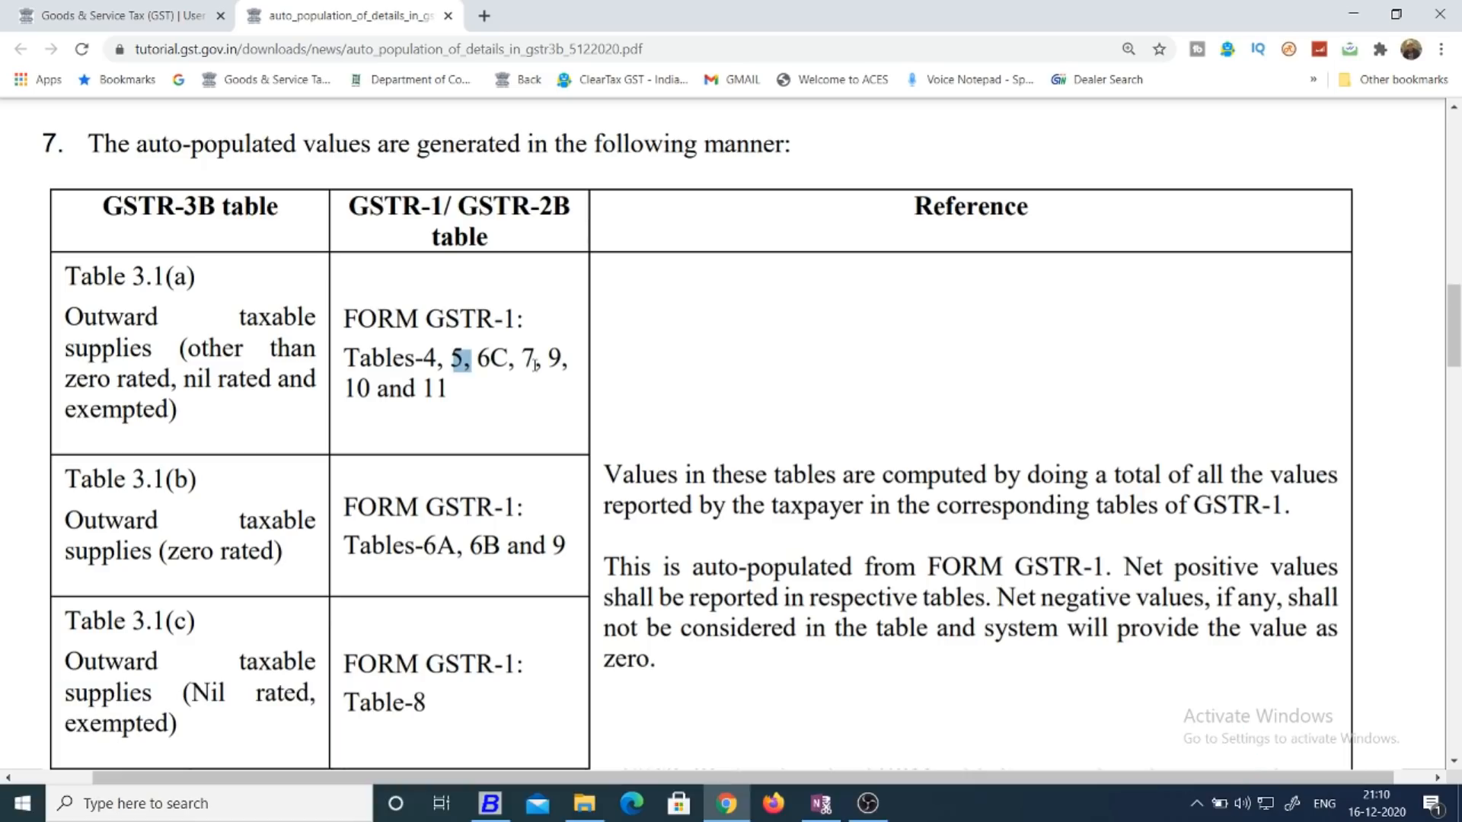
{"action": "left_click", "coordinate": [143, 15]}
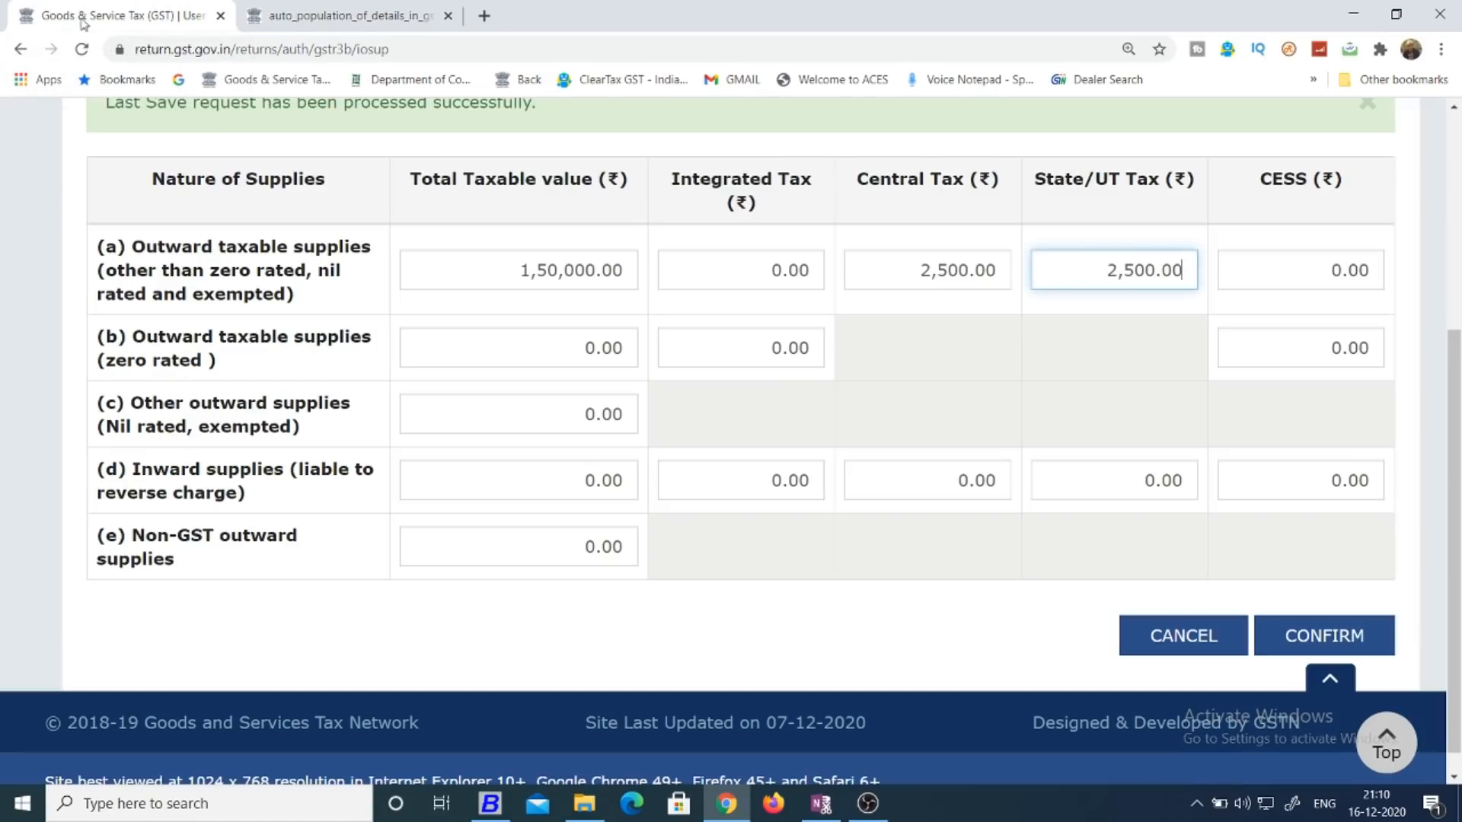
{"action": "left_click", "coordinate": [953, 360]}
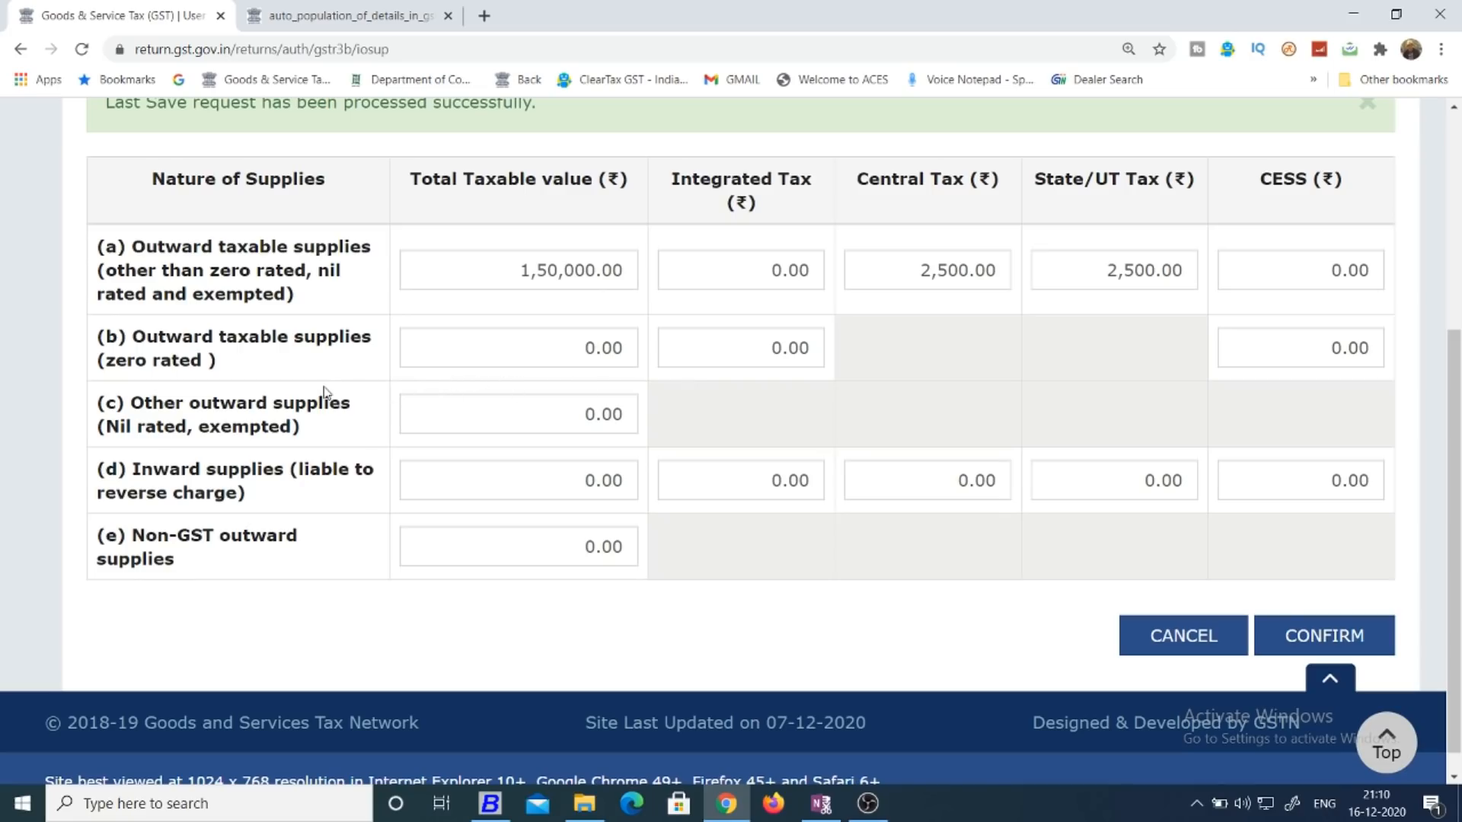
Check in the auto-population PDF the GSTR-1 source for Table 3.1(b) zero-rated supplies, and return to the form.
{"action": "left_click", "coordinate": [350, 15]}
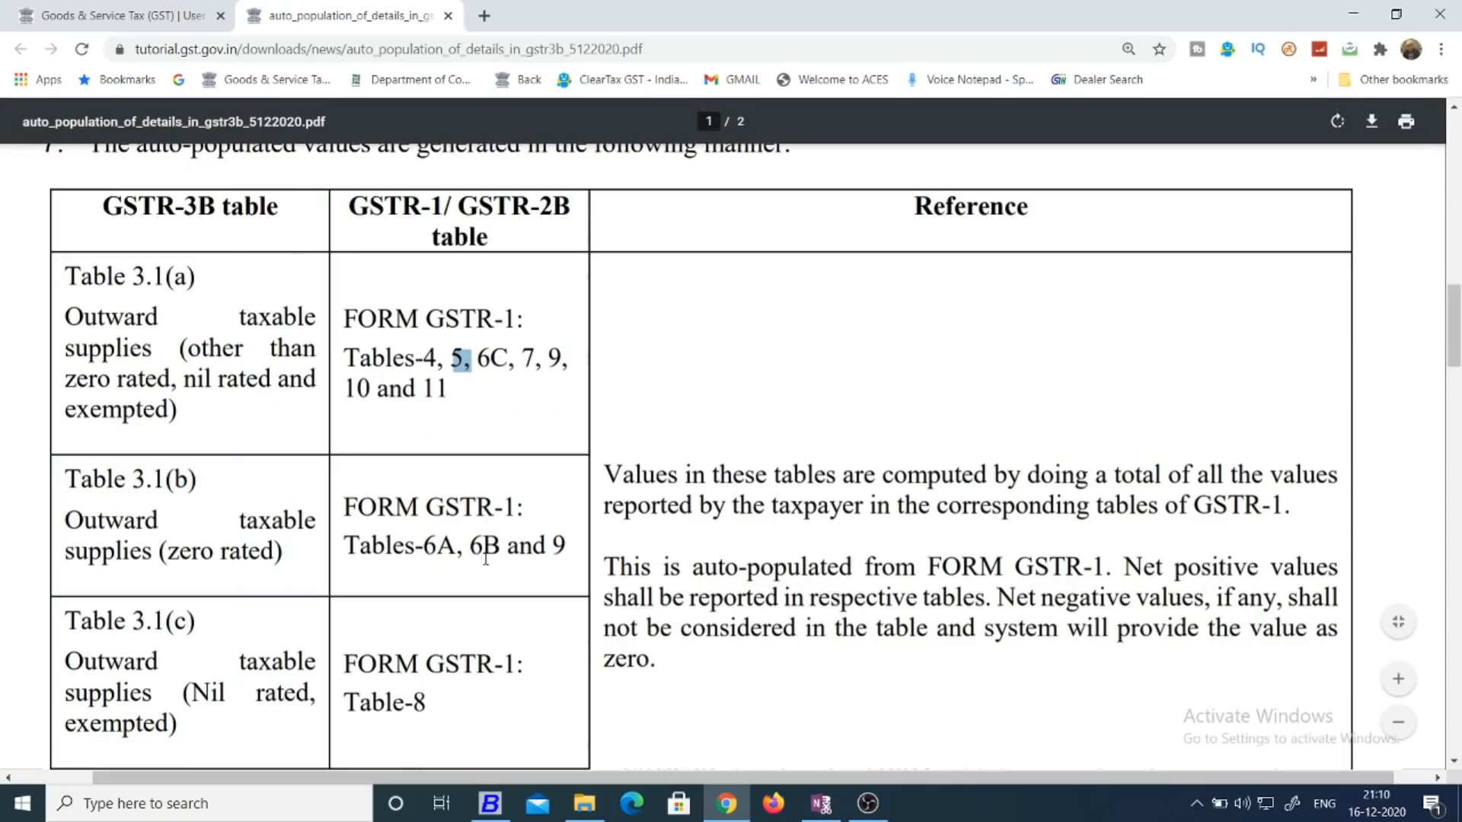
{"action": "left_click_drag", "start_coordinate": [427, 507], "coordinate": [525, 508]}
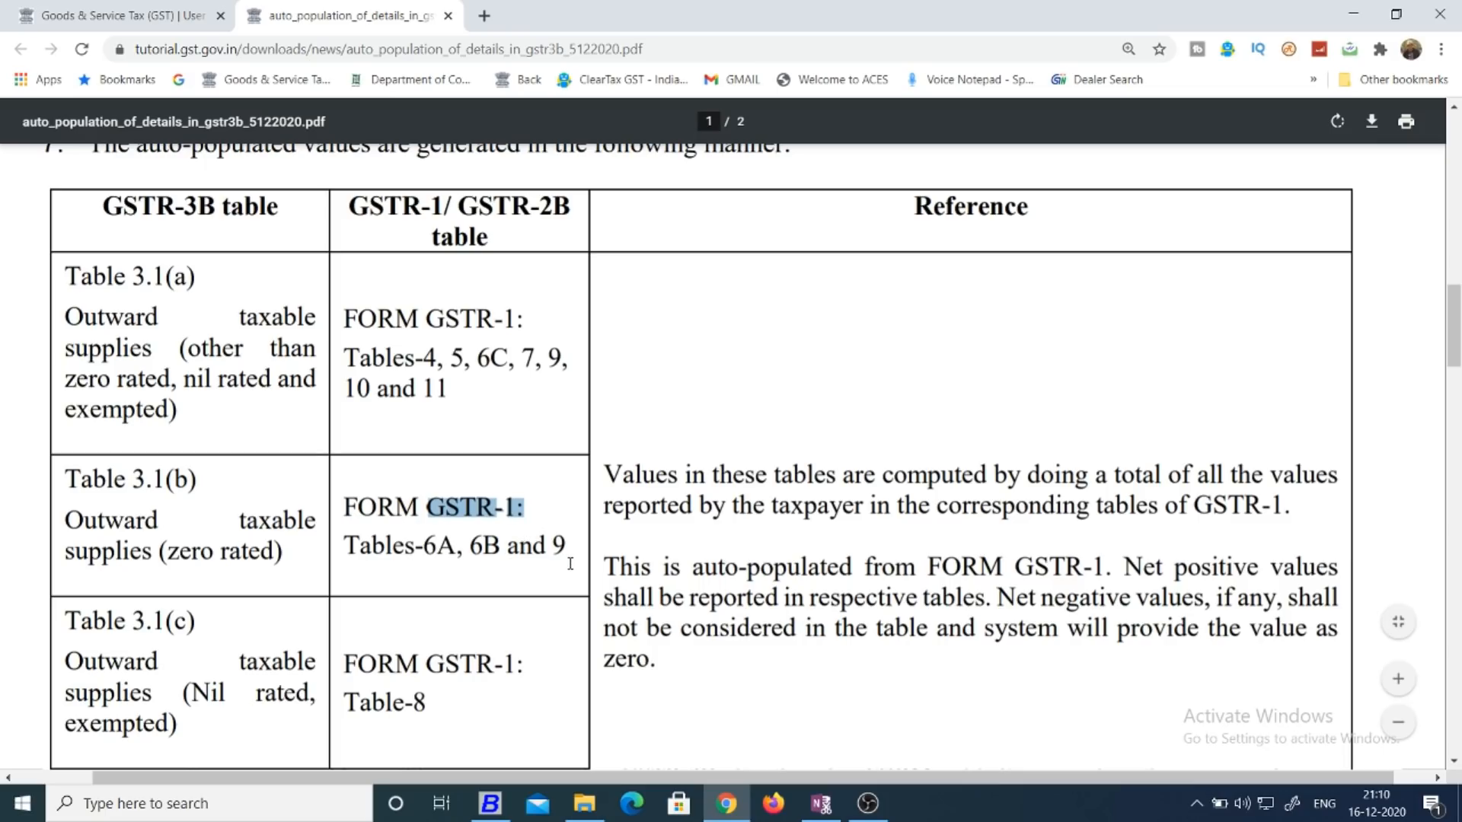
{"action": "left_click", "coordinate": [223, 6]}
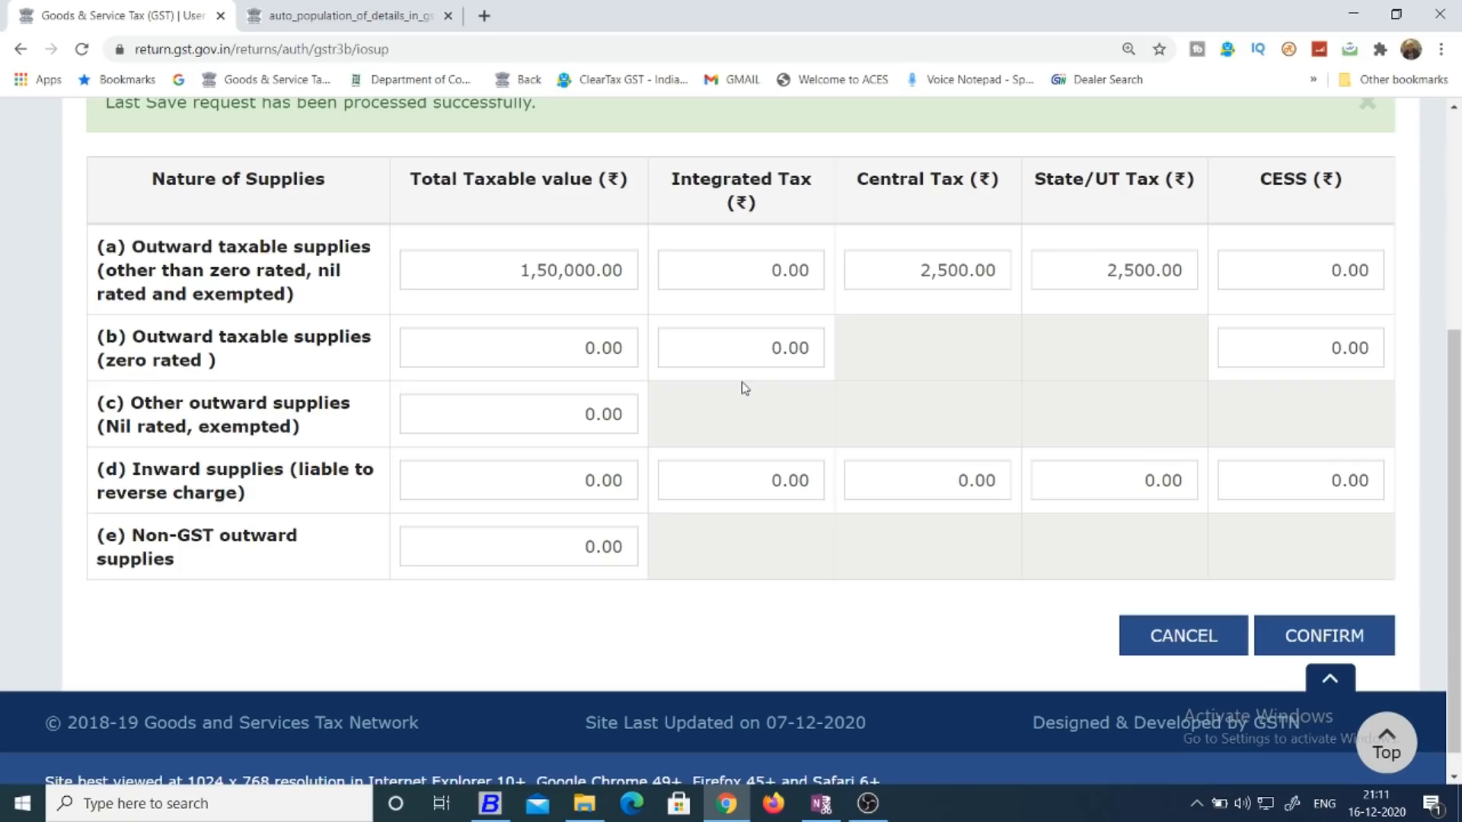
Compare row (c) Other outward supplies with its GSTR-1 source table in the auto-population PDF, leaving the row's value unedited.
{"action": "left_click", "coordinate": [562, 415]}
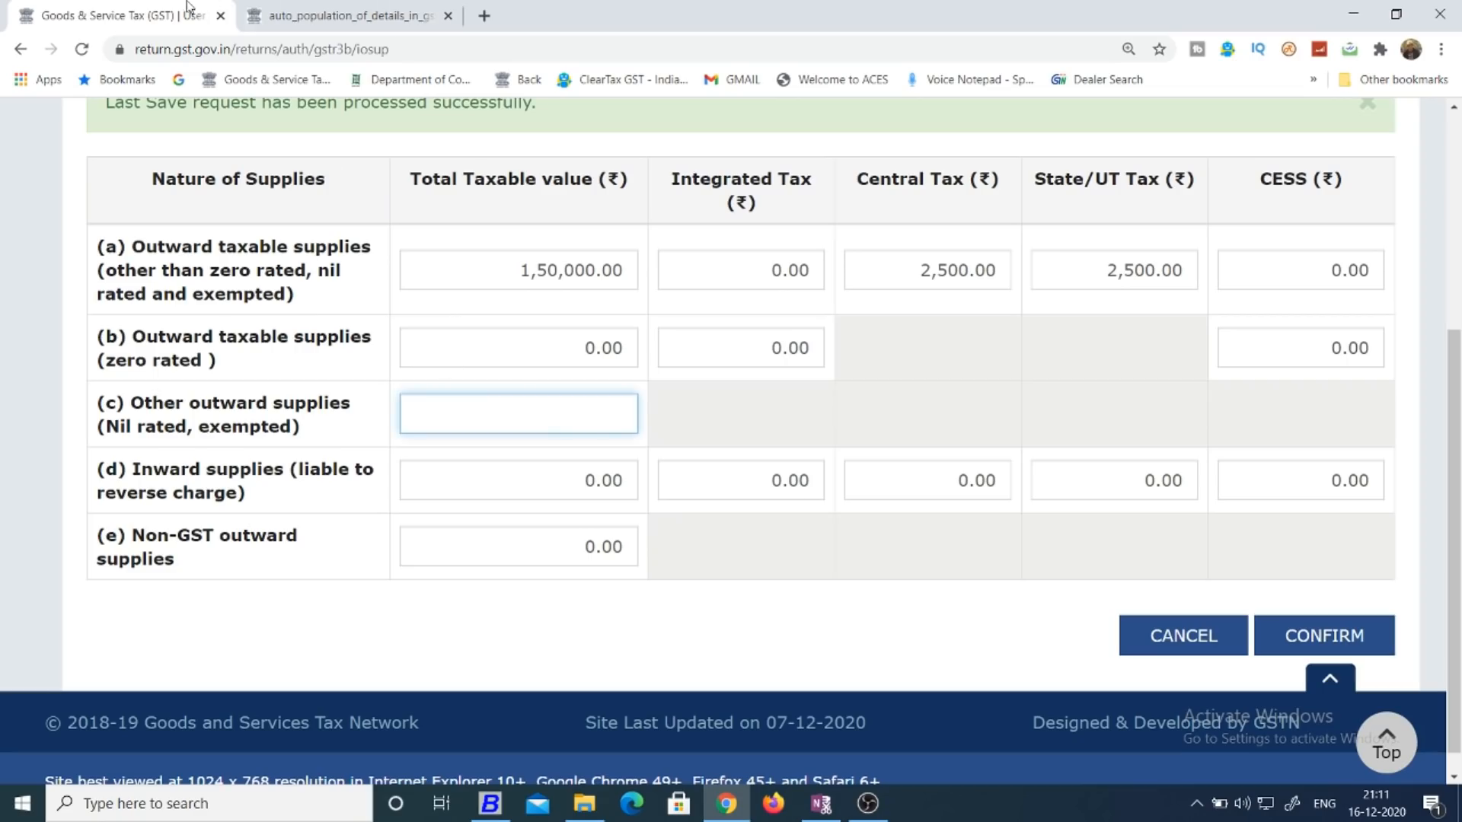
{"action": "left_click", "coordinate": [329, 10]}
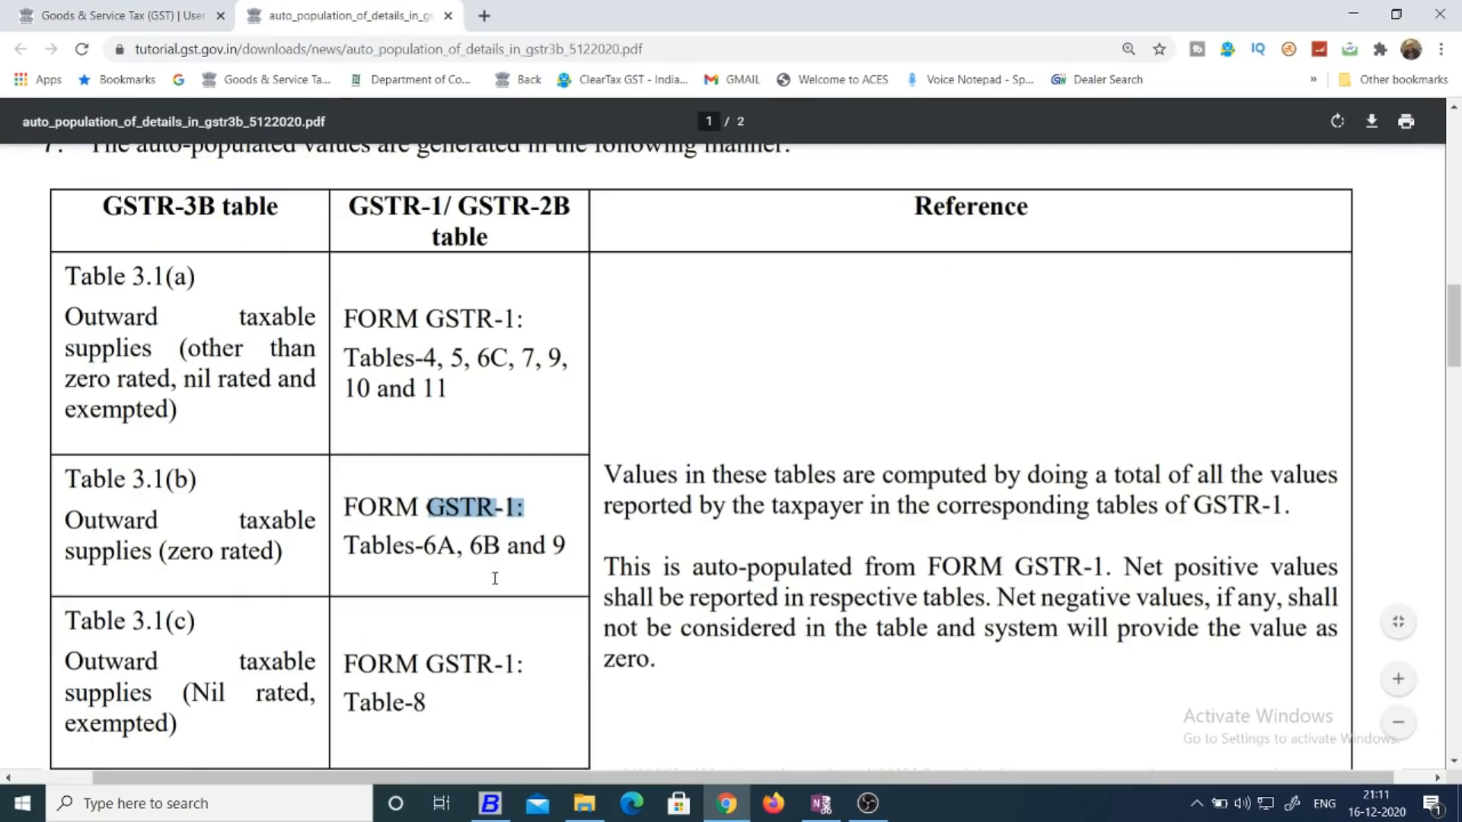
{"action": "left_click_drag", "start_coordinate": [361, 702], "coordinate": [422, 716]}
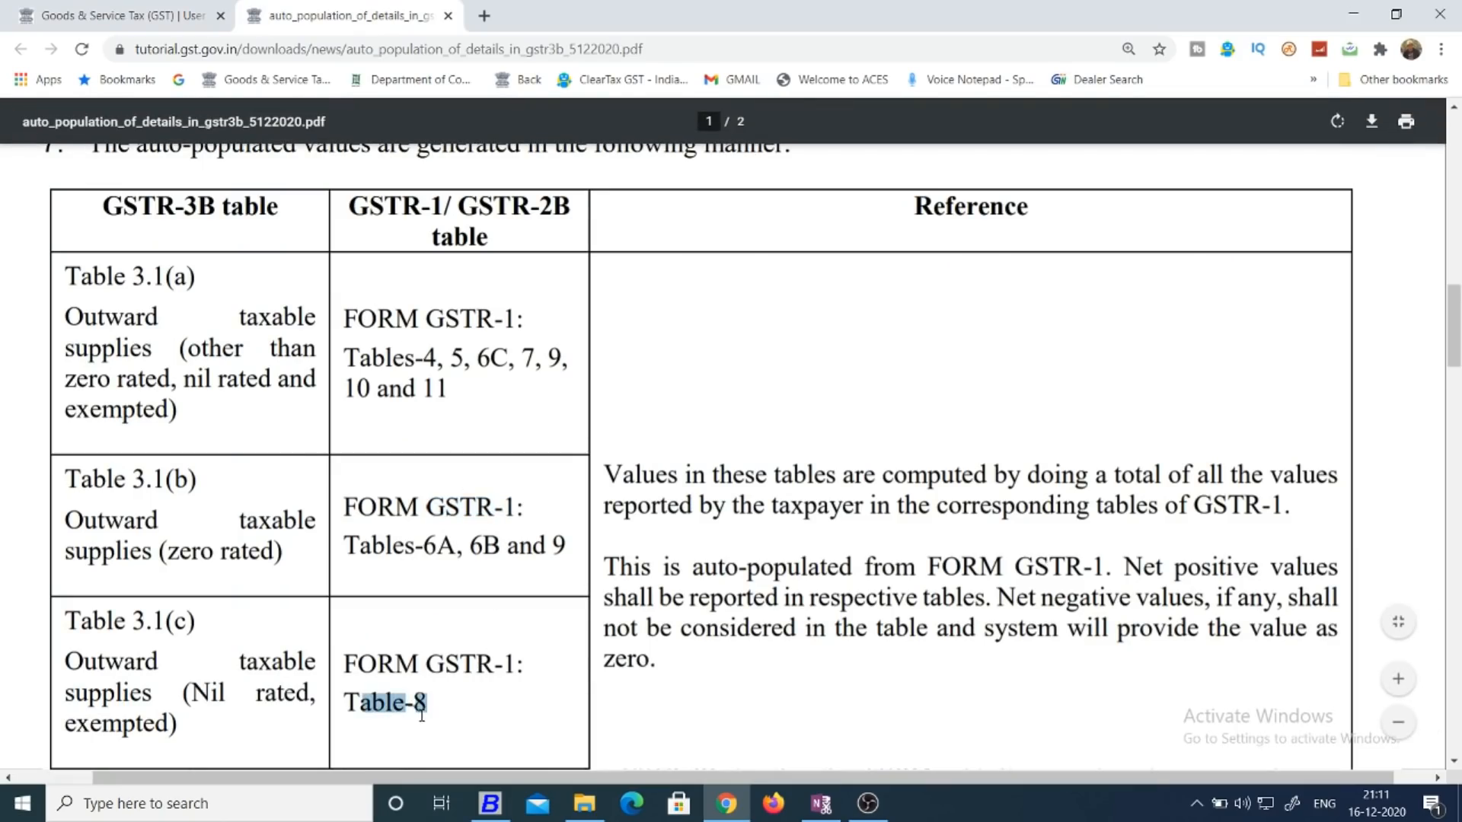
{"action": "left_click", "coordinate": [183, 15]}
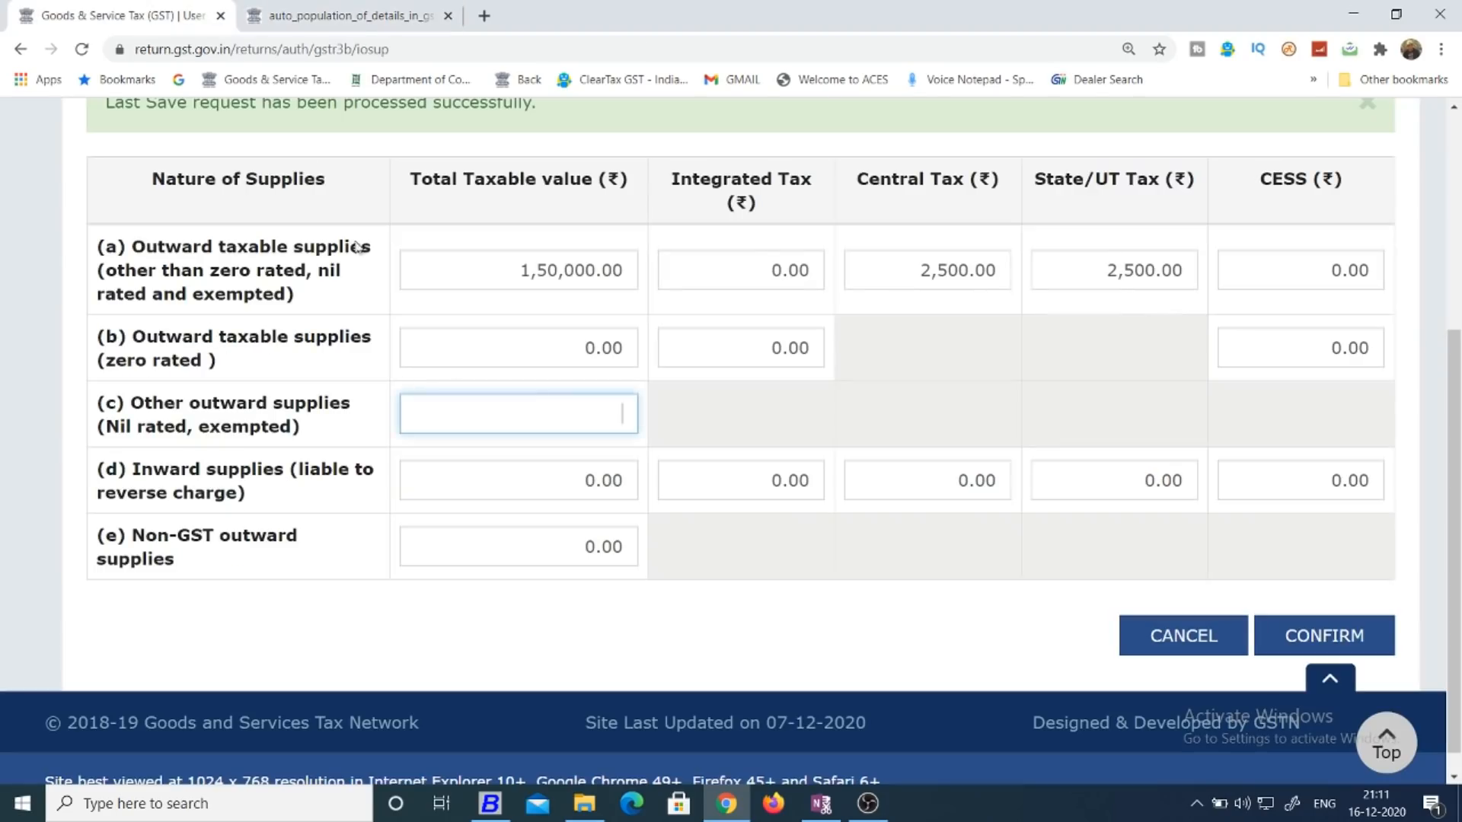
{"action": "left_click", "coordinate": [778, 411]}
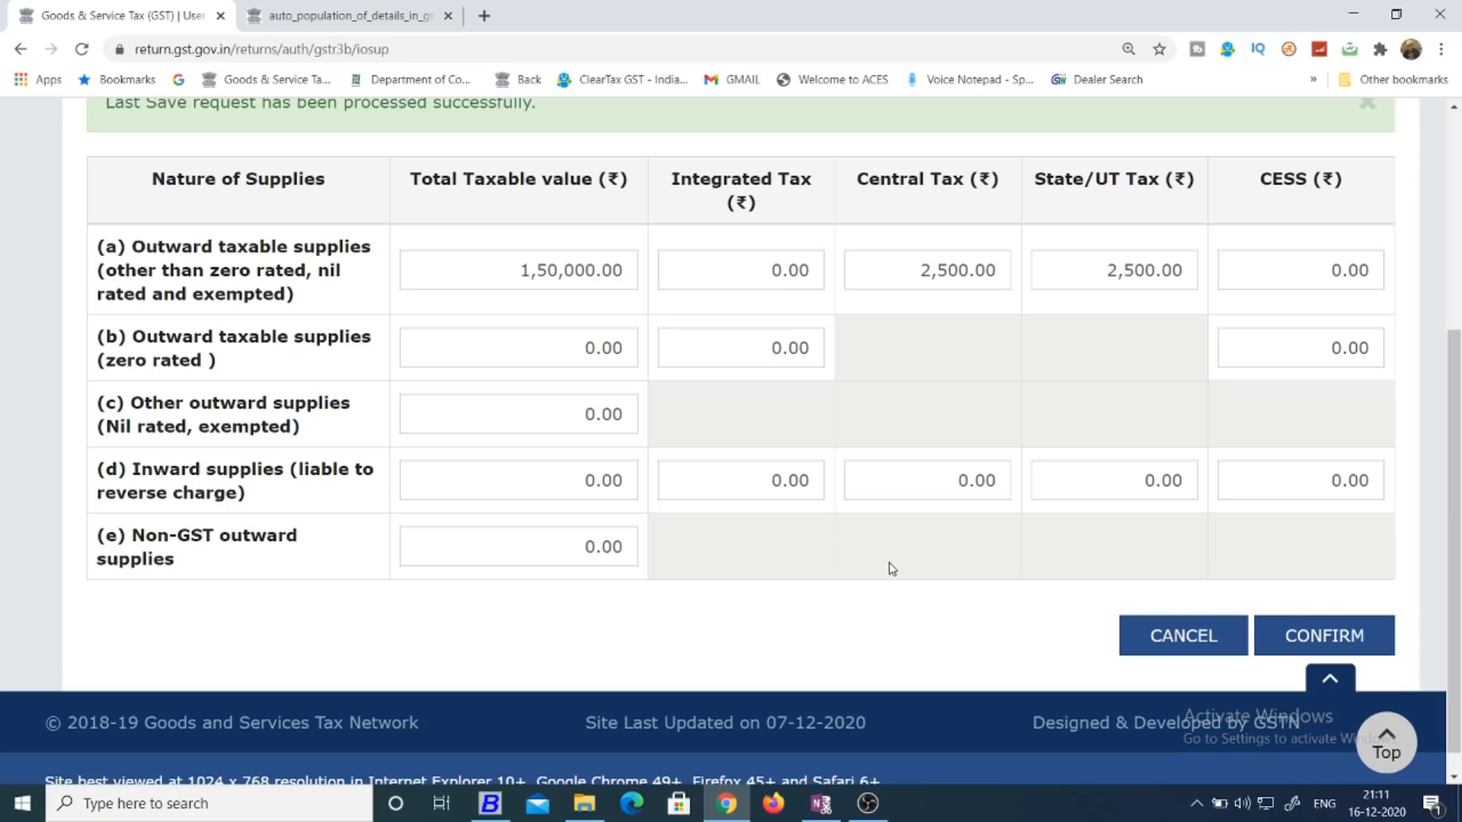
Check in the auto-population PDF the GSTR-2B source tables and editing guidance for Table 3.1(d) inward supplies liable to reverse charge.
{"action": "left_click", "coordinate": [631, 484]}
{"action": "left_click", "coordinate": [753, 499]}
{"action": "left_click", "coordinate": [773, 533]}
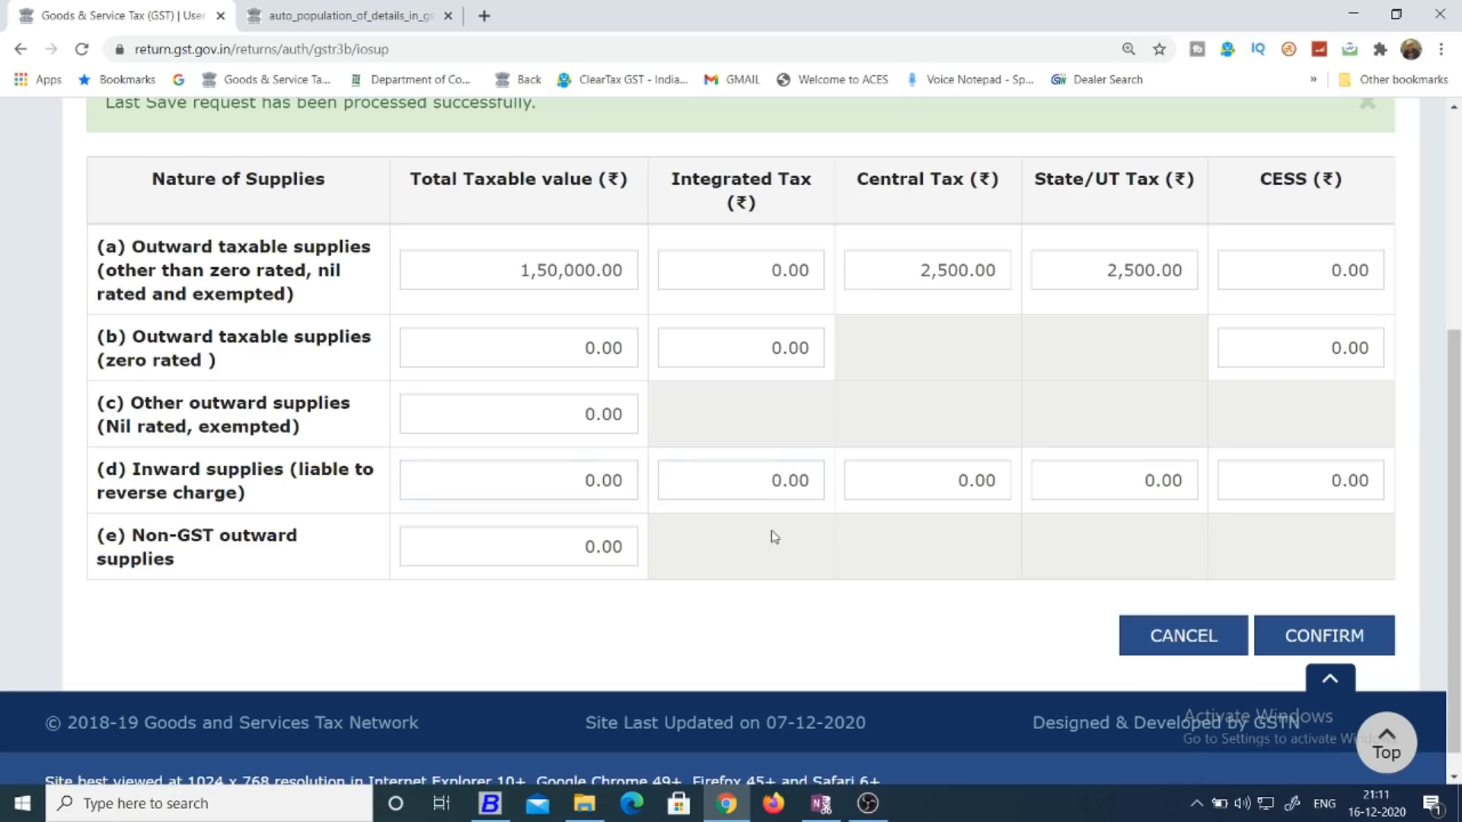
{"action": "left_click", "coordinate": [377, 9]}
{"action": "left_click_drag", "start_coordinate": [1455, 317], "coordinate": [1455, 388]}
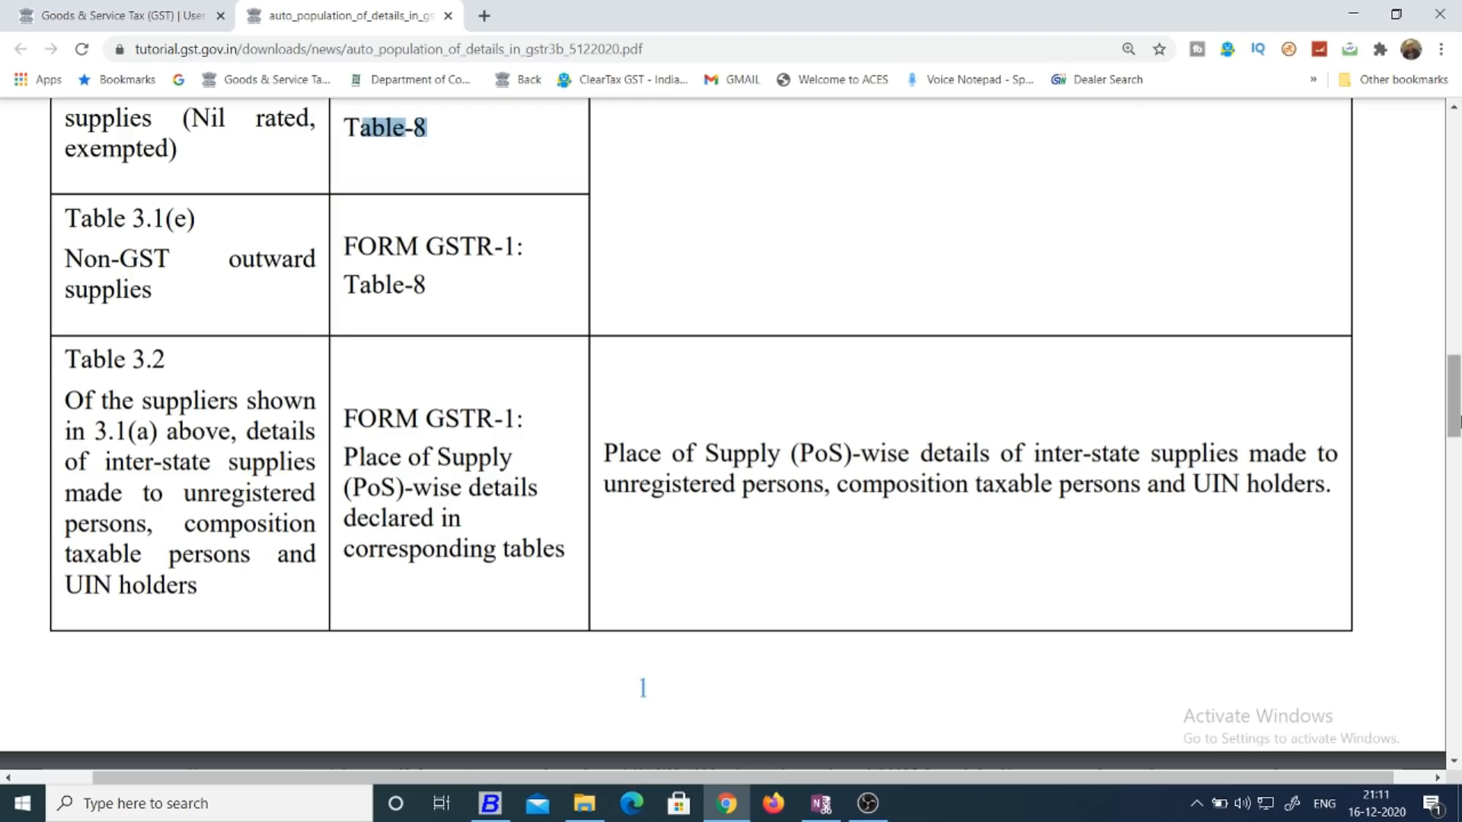
{"action": "left_click_drag", "start_coordinate": [1455, 428], "coordinate": [1457, 503]}
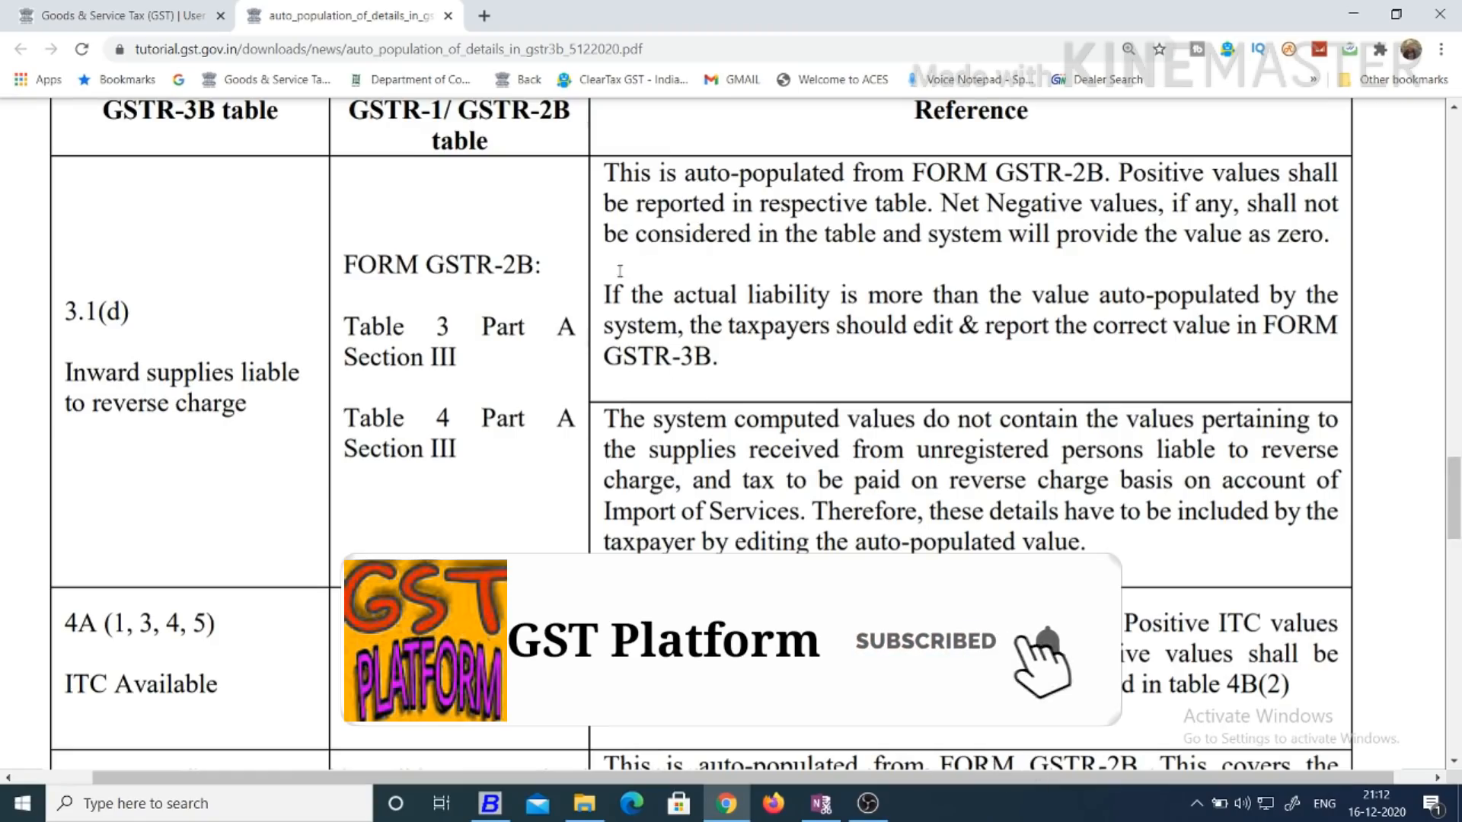
{"action": "left_click_drag", "start_coordinate": [820, 173], "coordinate": [1146, 173]}
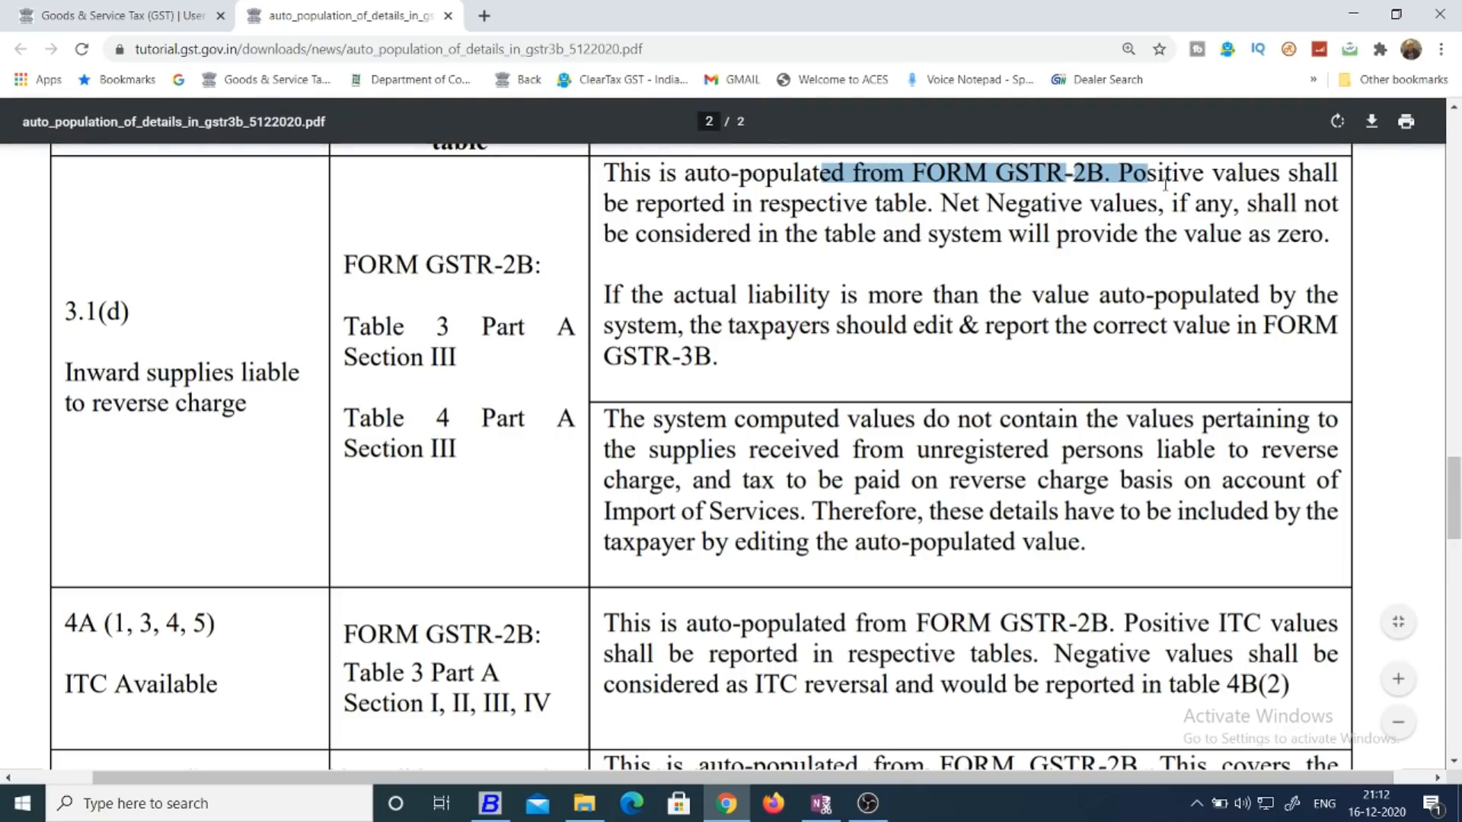
{"action": "left_click_drag", "start_coordinate": [655, 297], "coordinate": [1300, 290]}
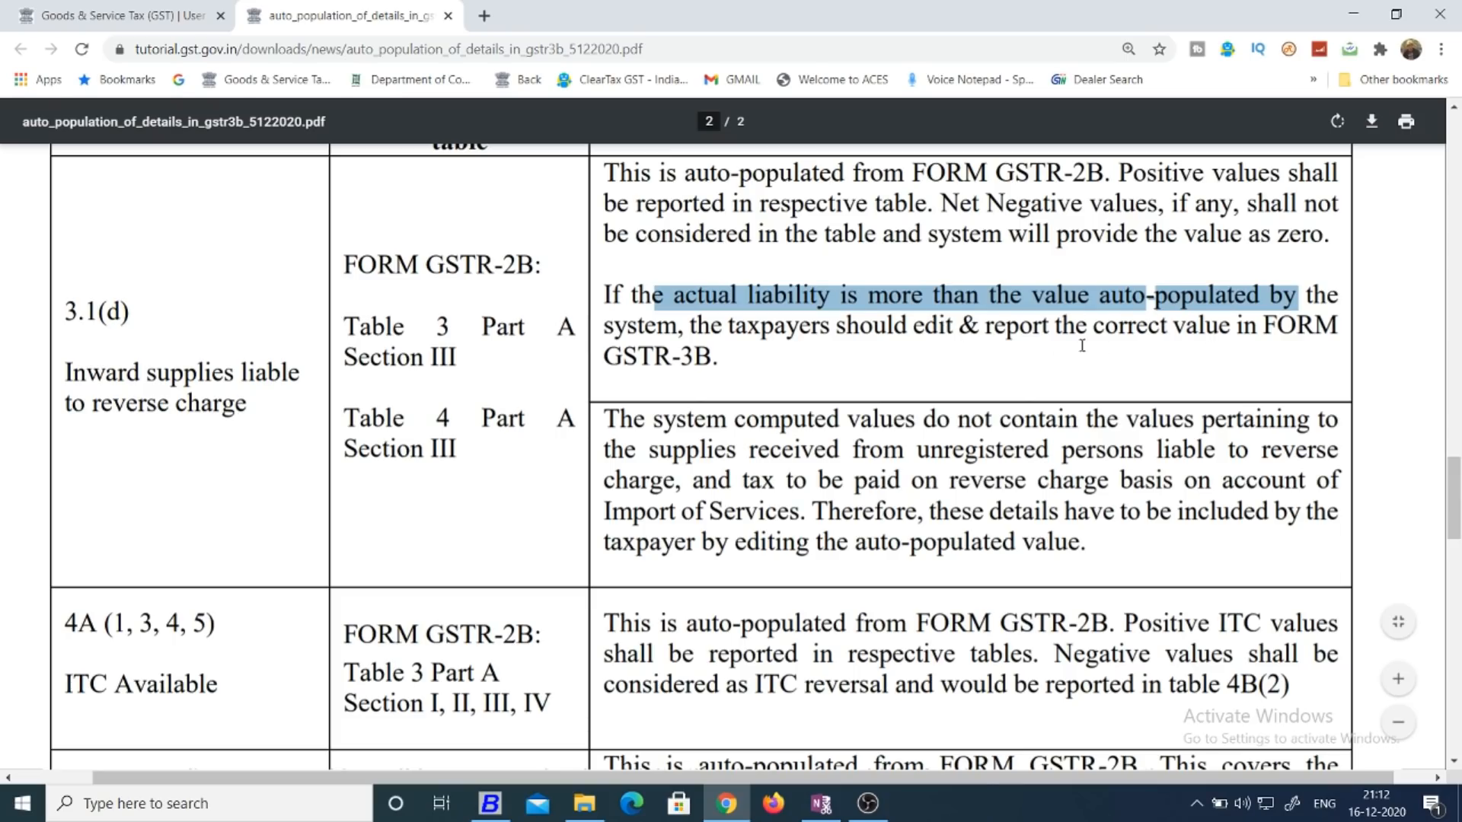
Enter a total taxable value of 1500 and central tax of 150 for row (d) Inward supplies in the GSTR-3B form.
{"action": "left_click", "coordinate": [190, 9]}
{"action": "left_click", "coordinate": [599, 480]}
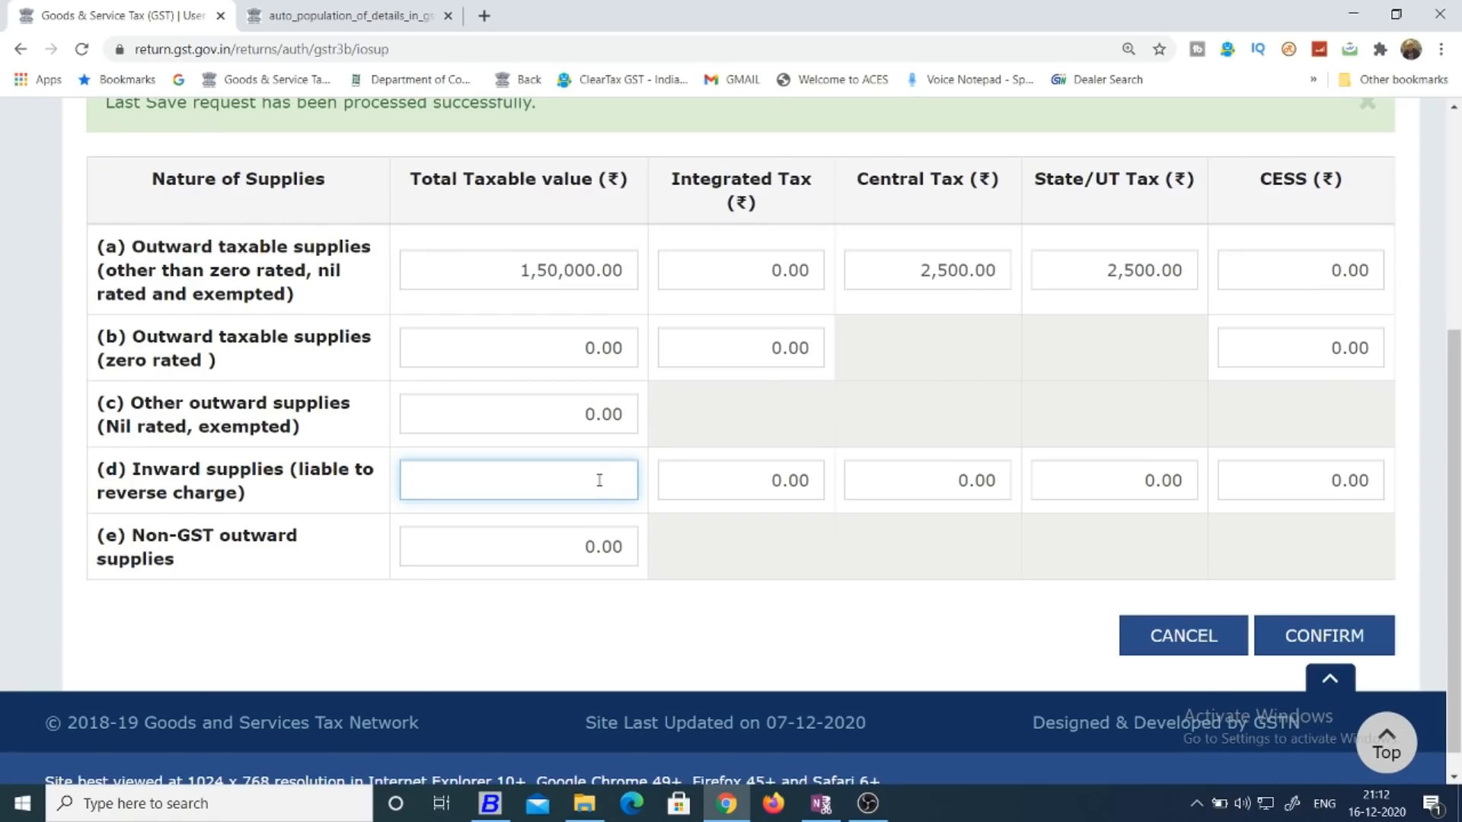
{"action": "type", "text": "1500"}
{"action": "key", "text": "Tab"}
{"action": "key", "text": "Tab"}
{"action": "type", "text": "15"}
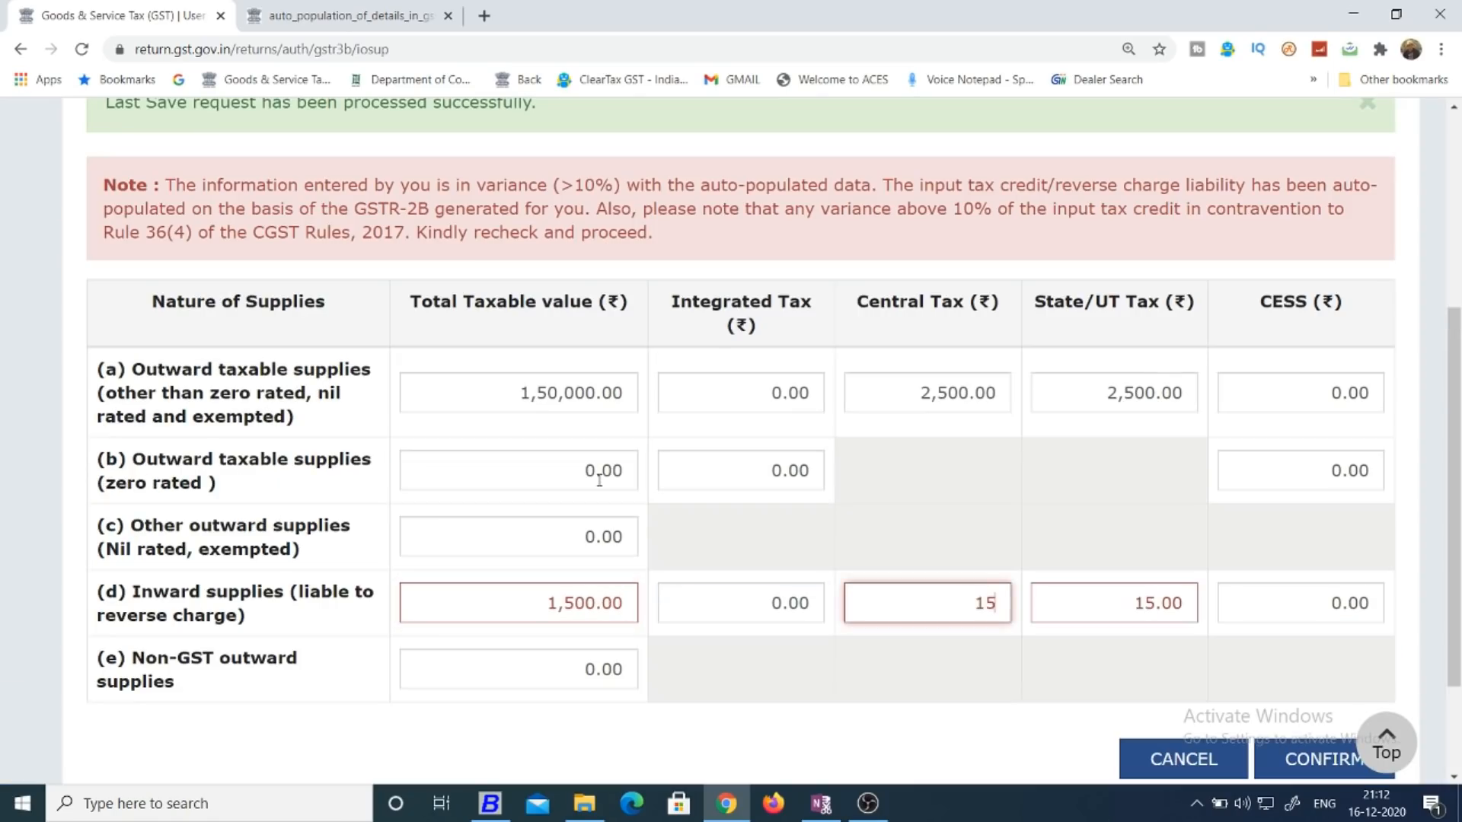
{"action": "type", "text": "0"}
{"action": "key", "text": "Tab"}
{"action": "left_click", "coordinate": [695, 527]}
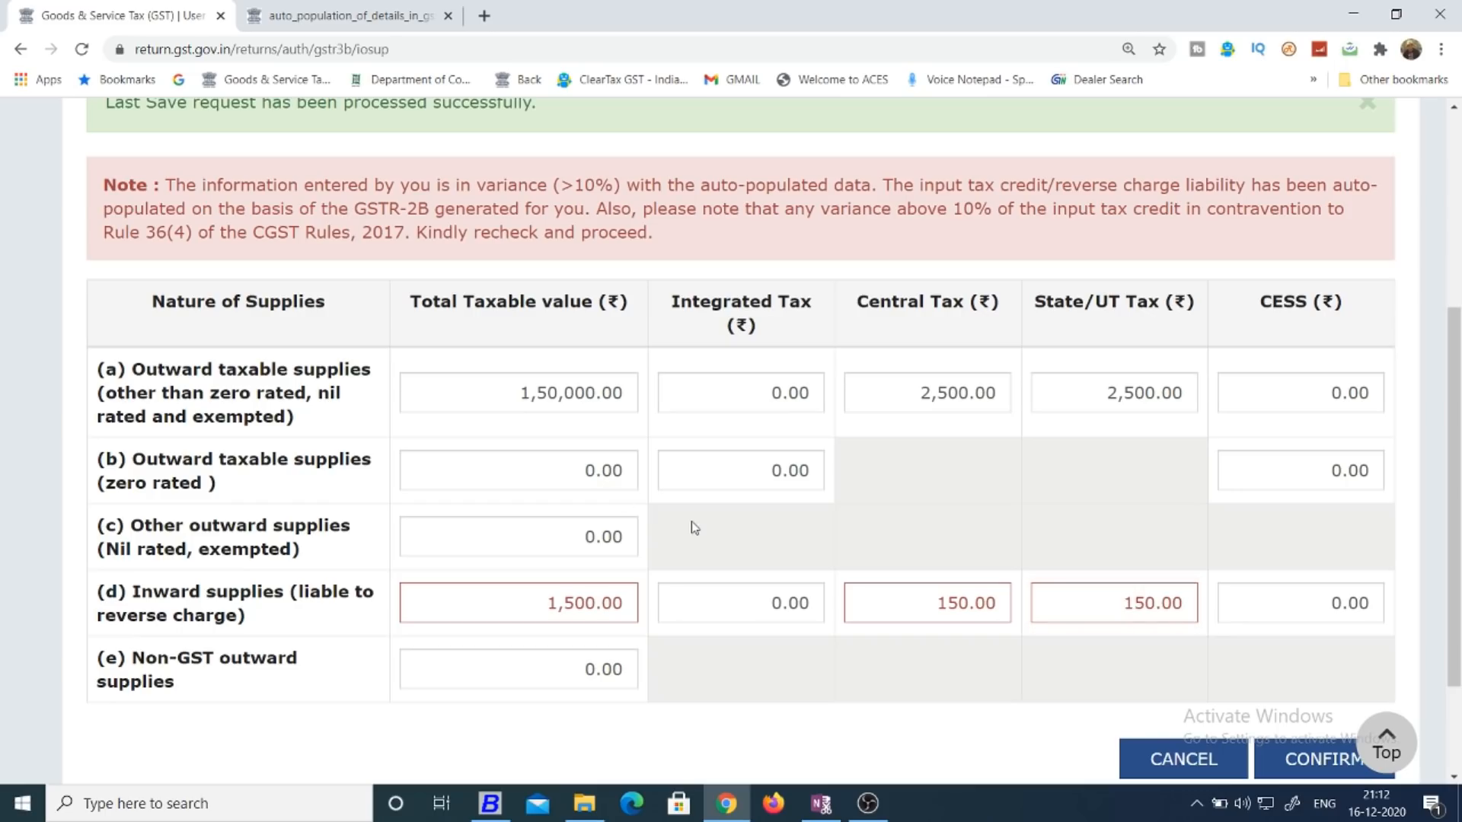
Change row (d) Inward supplies to a total taxable value of 3500 and central tax of 450.
{"action": "left_click", "coordinate": [588, 603]}
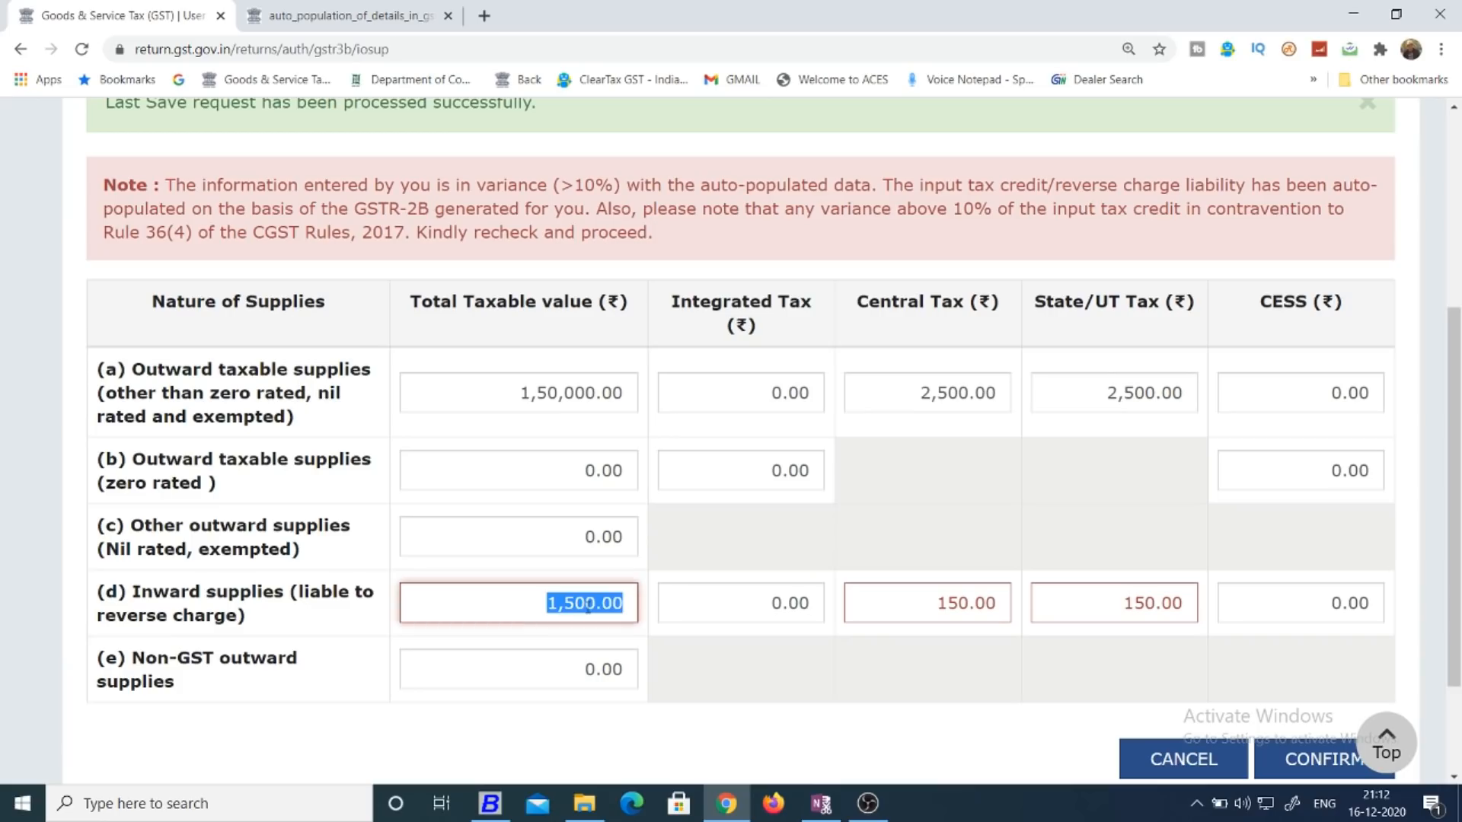
{"action": "type", "text": "3500"}
{"action": "key", "text": "Tab"}
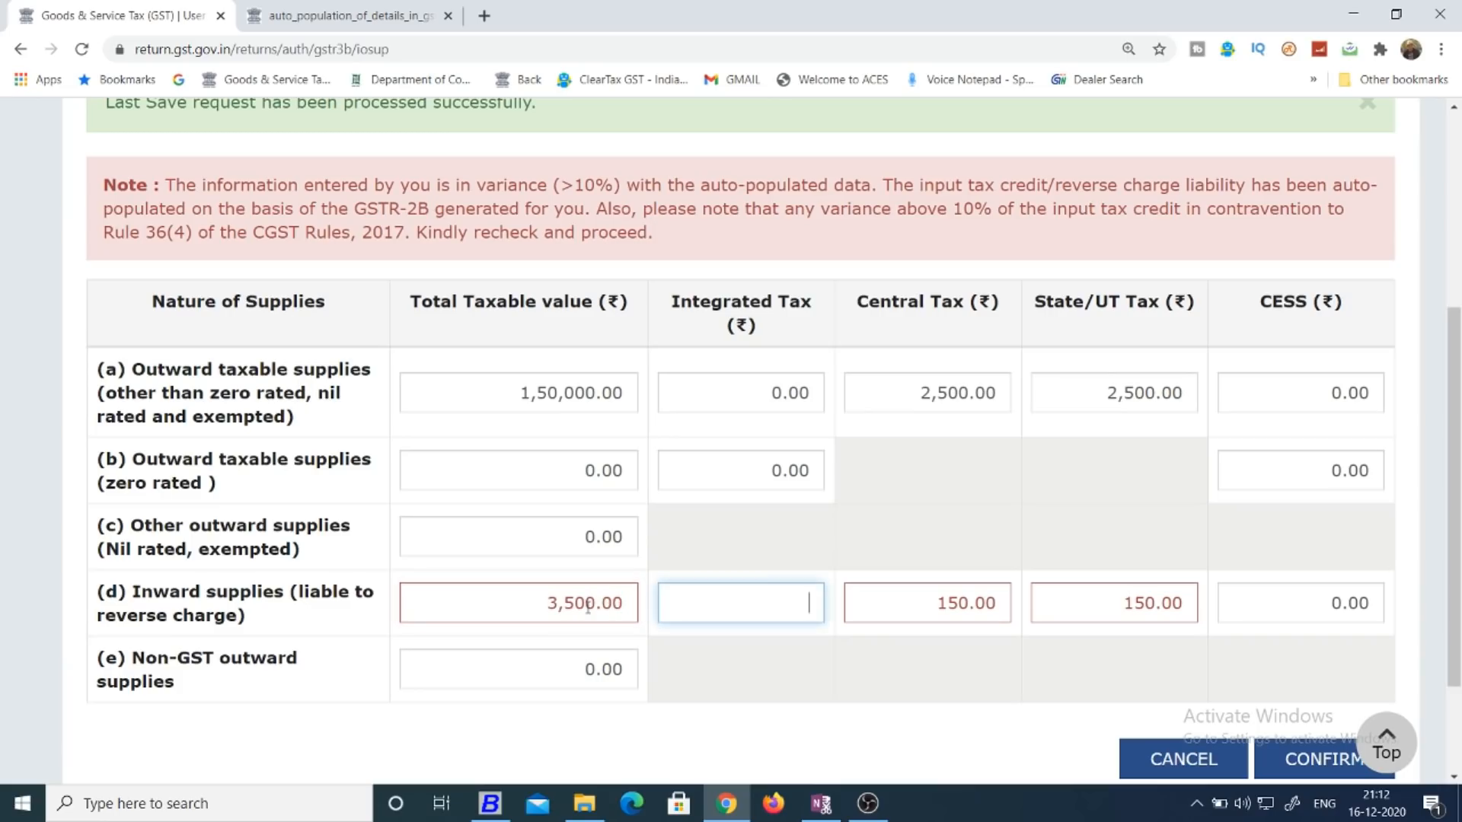
{"action": "key", "text": "Tab"}
{"action": "key", "text": "Tab"}
{"action": "key", "text": "Tab"}
{"action": "key", "text": "Tab"}
{"action": "left_click", "coordinate": [980, 602]}
{"action": "double_click", "coordinate": [980, 602]}
{"action": "type", "text": "450"}
{"action": "key", "text": "Tab"}
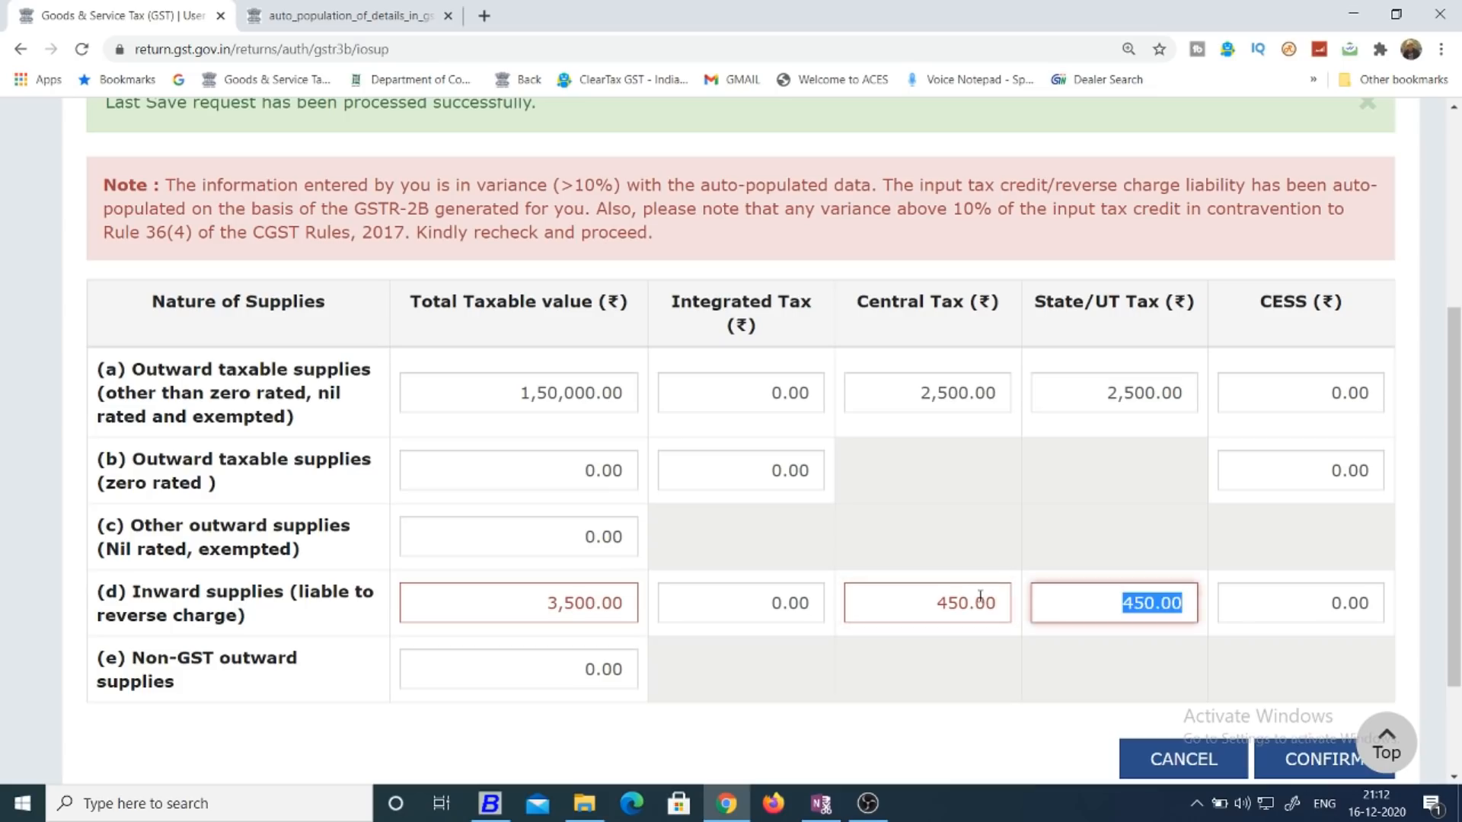
{"action": "left_click", "coordinate": [993, 466]}
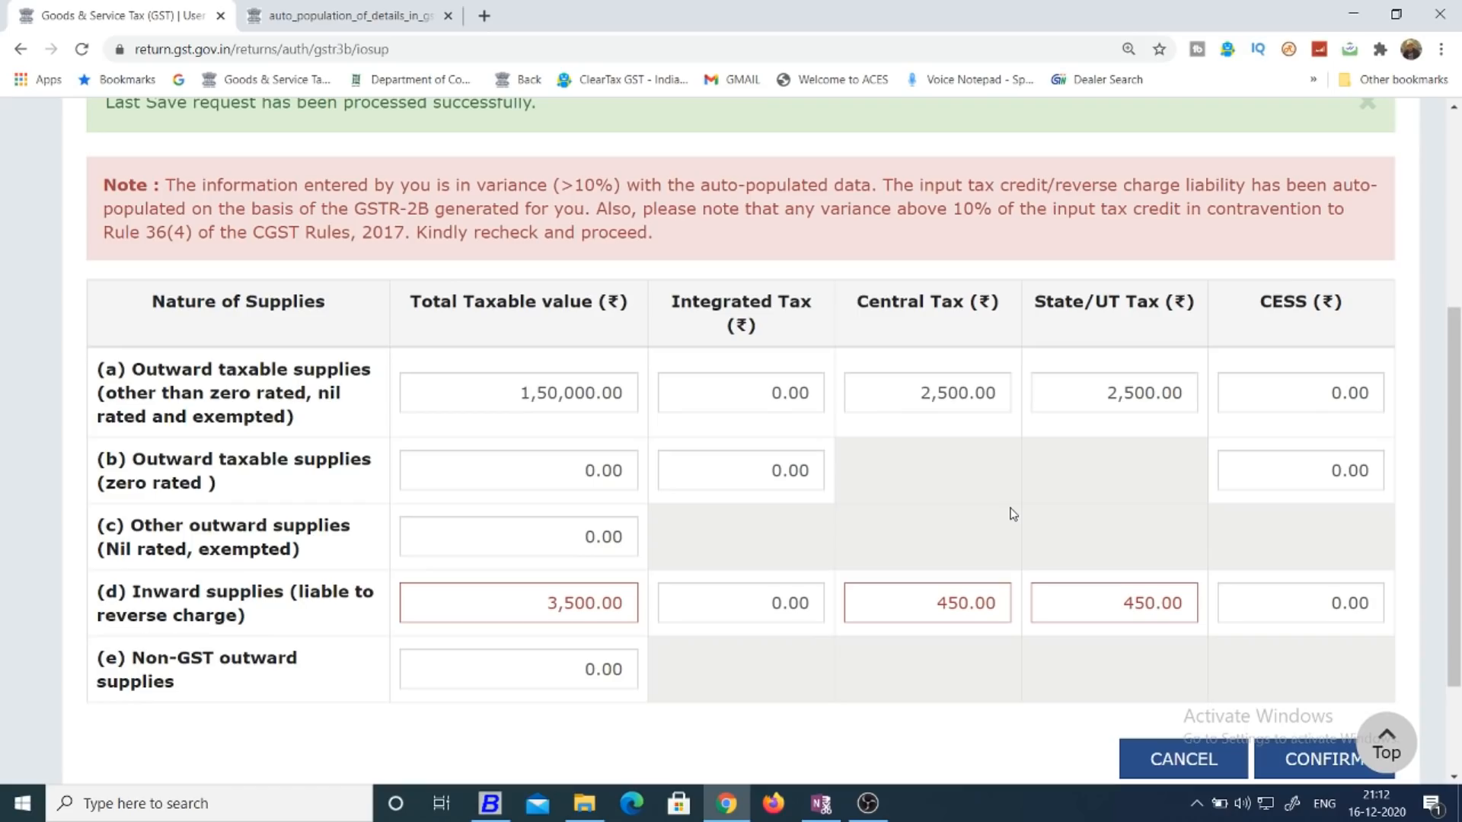
Reread the Table 3.1(d) guidance in the PDF and review the form's row (a) and row (c) values without editing them.
{"action": "left_click", "coordinate": [398, 7]}
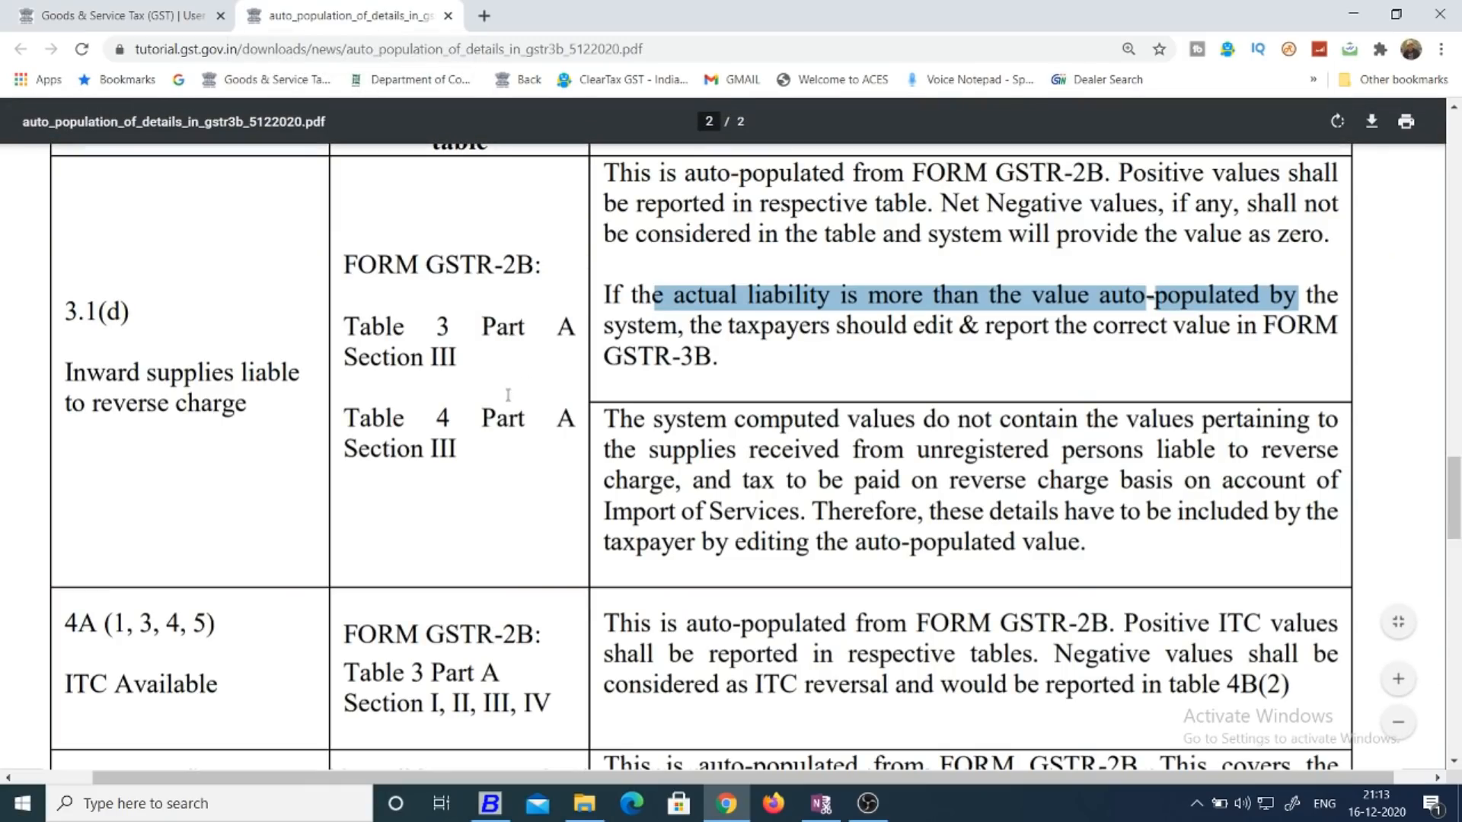
{"action": "left_click", "coordinate": [107, 9]}
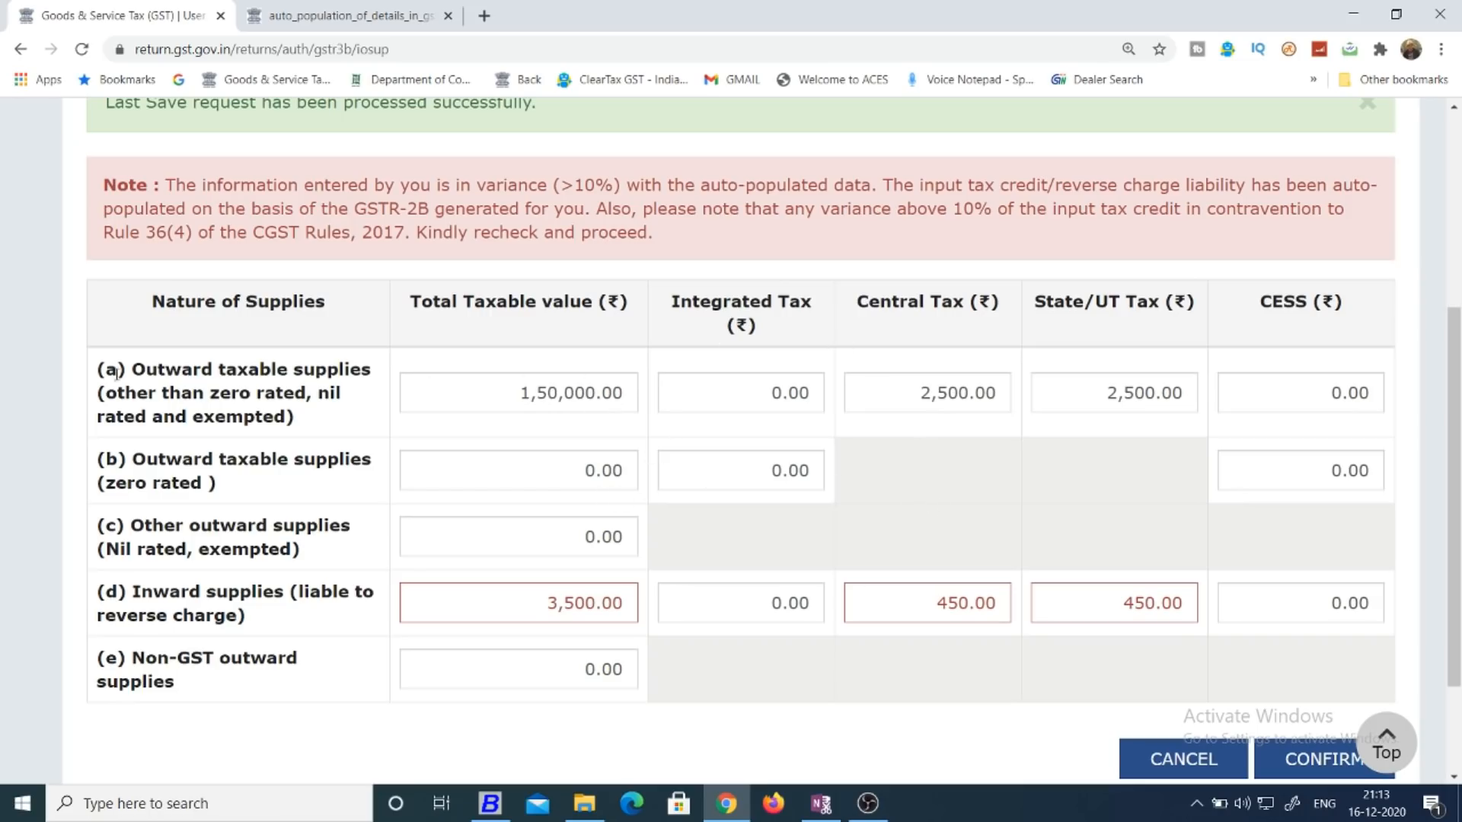
{"action": "left_click_drag", "start_coordinate": [473, 385], "coordinate": [623, 394]}
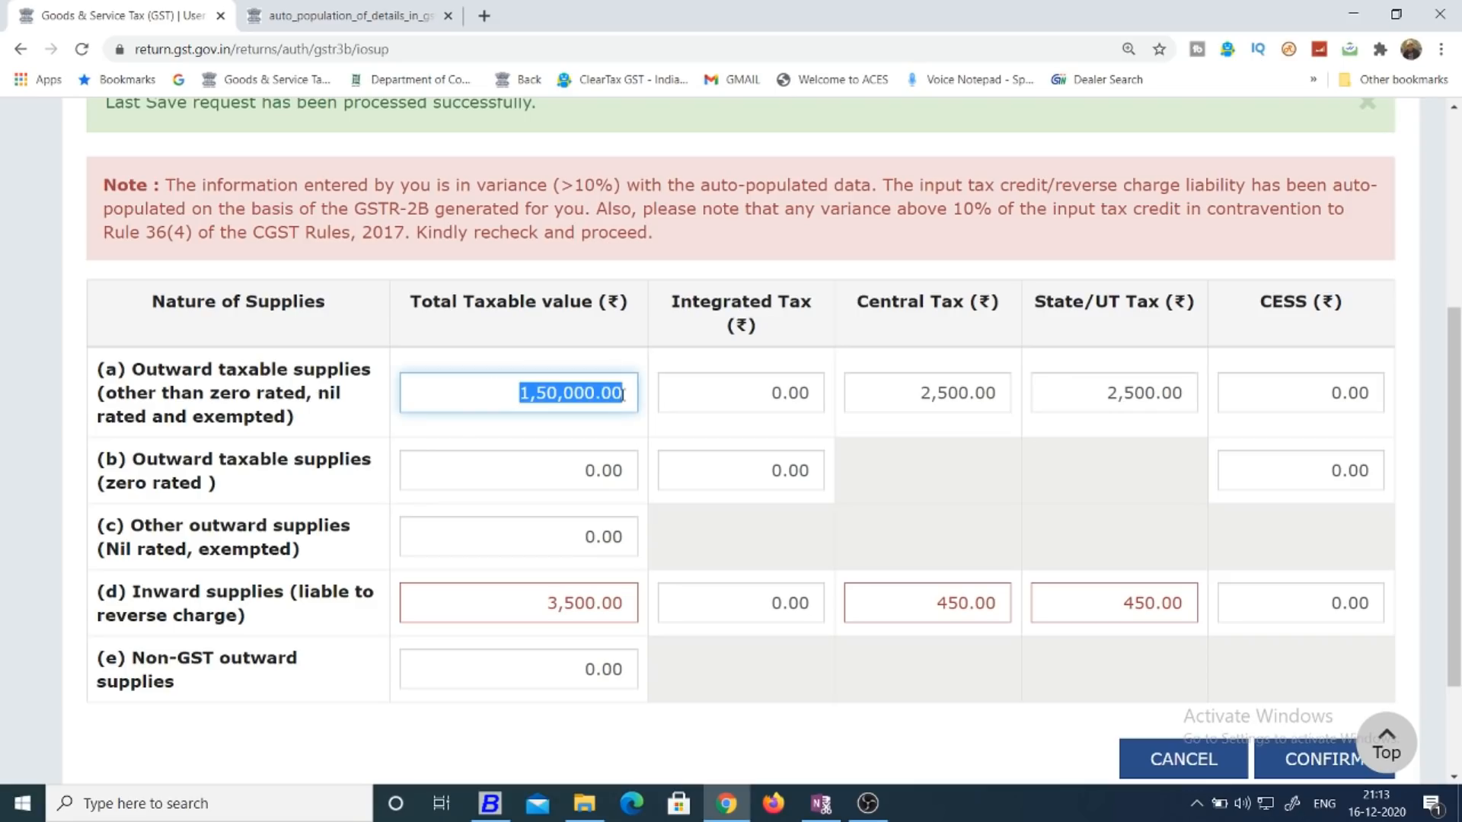
{"action": "left_click", "coordinate": [894, 378]}
{"action": "left_click", "coordinate": [964, 473]}
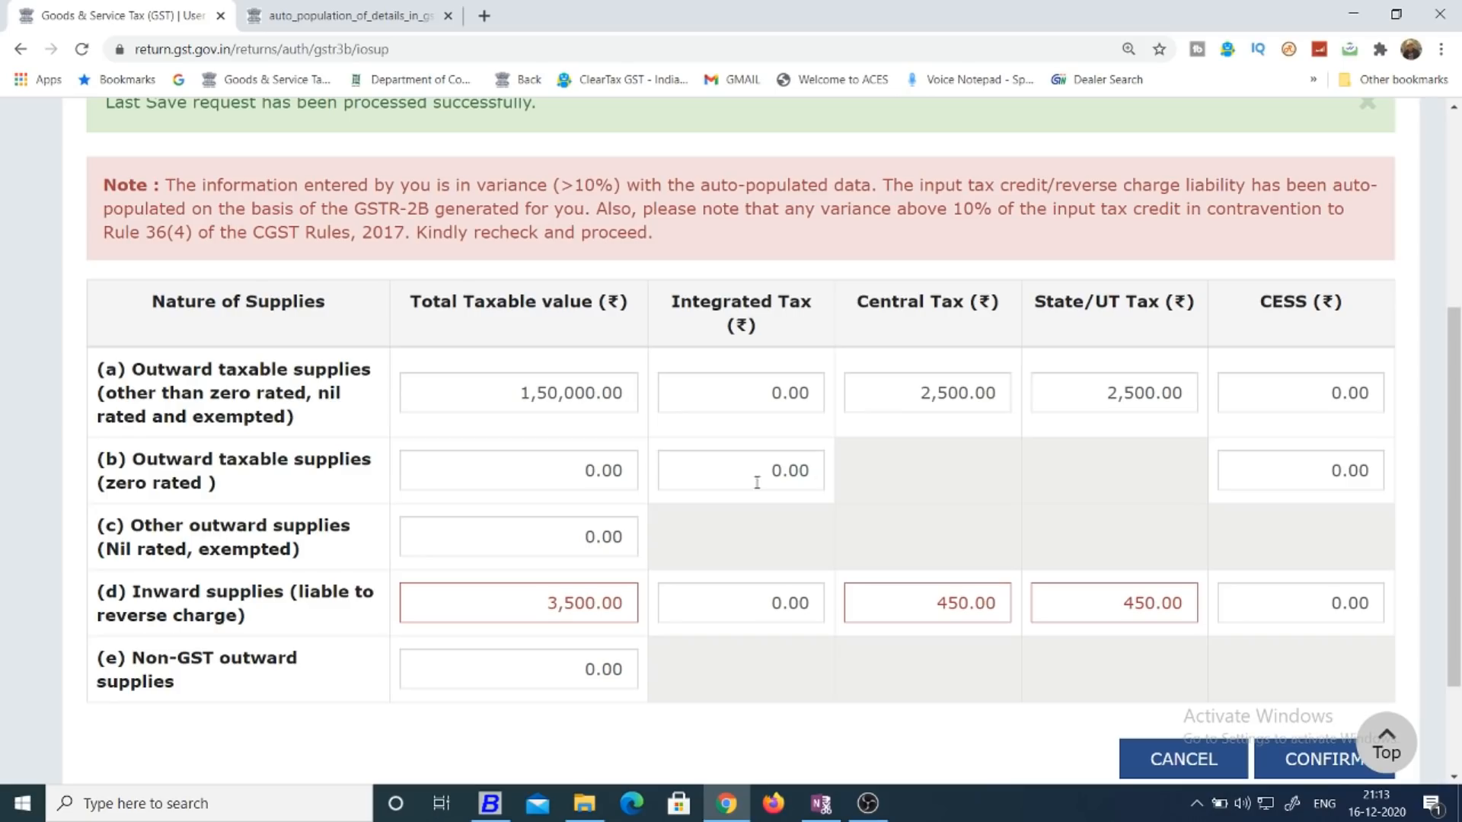
{"action": "left_click", "coordinate": [567, 538]}
{"action": "left_click", "coordinate": [861, 526]}
Check in the PDF how net negative values are treated in the Table 3.1 rows fed from GSTR-1, and return to the form.
{"action": "left_click", "coordinate": [350, 15]}
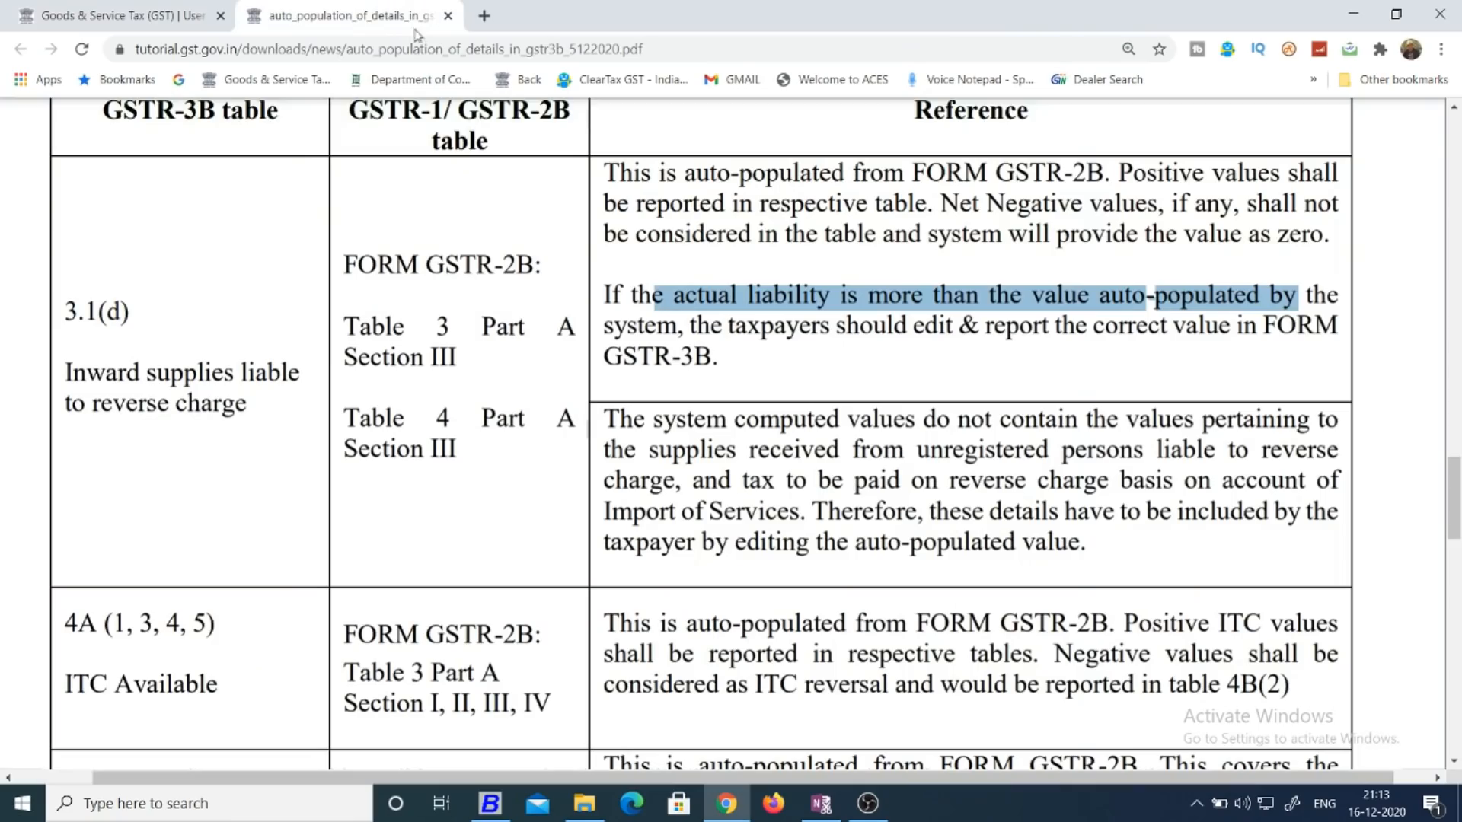
{"action": "scroll", "coordinate": [1458, 457], "scroll_direction": "up", "scroll_amount": 5}
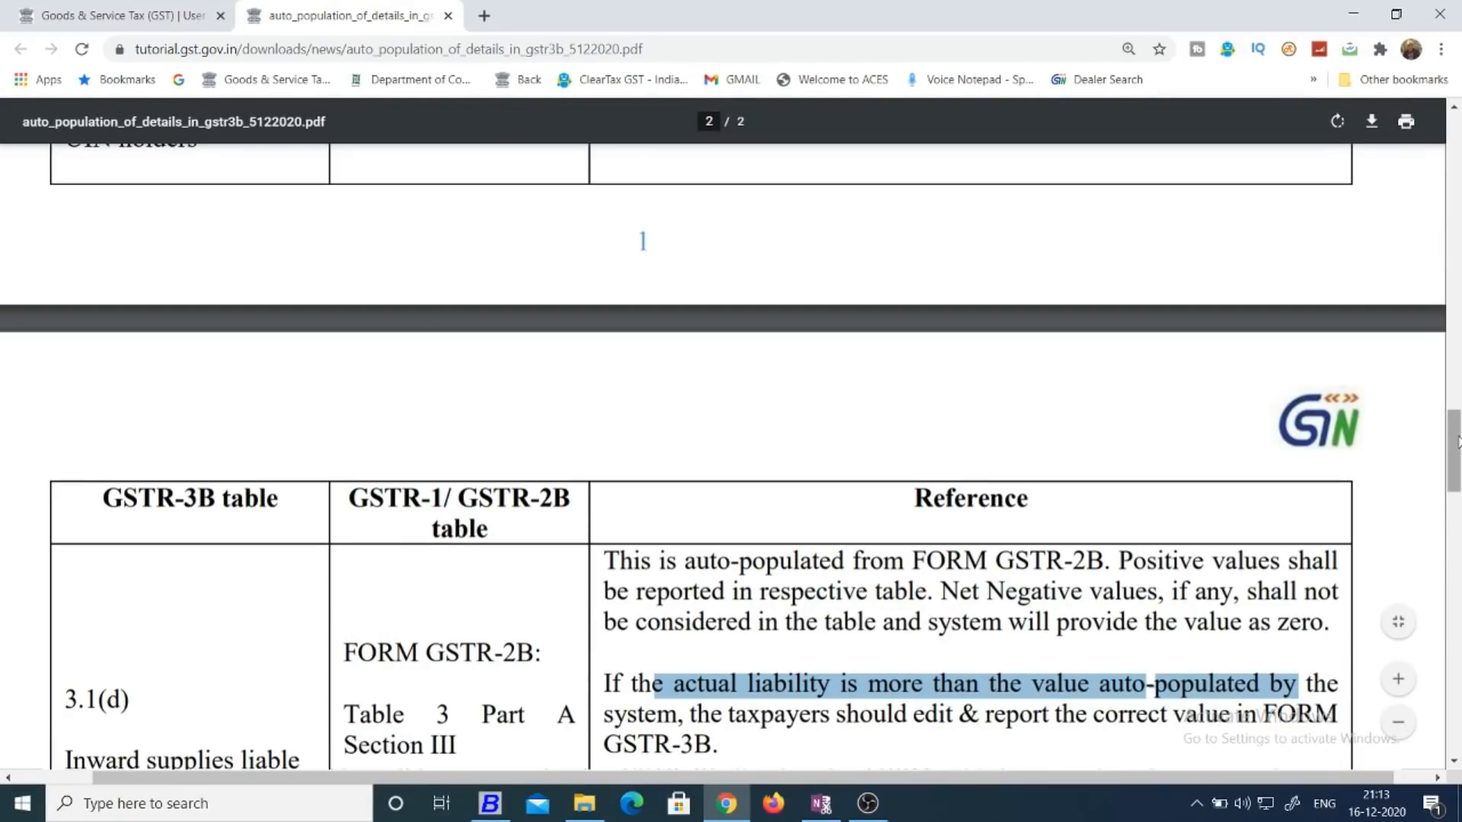
{"action": "left_click_drag", "start_coordinate": [1458, 441], "coordinate": [1455, 382]}
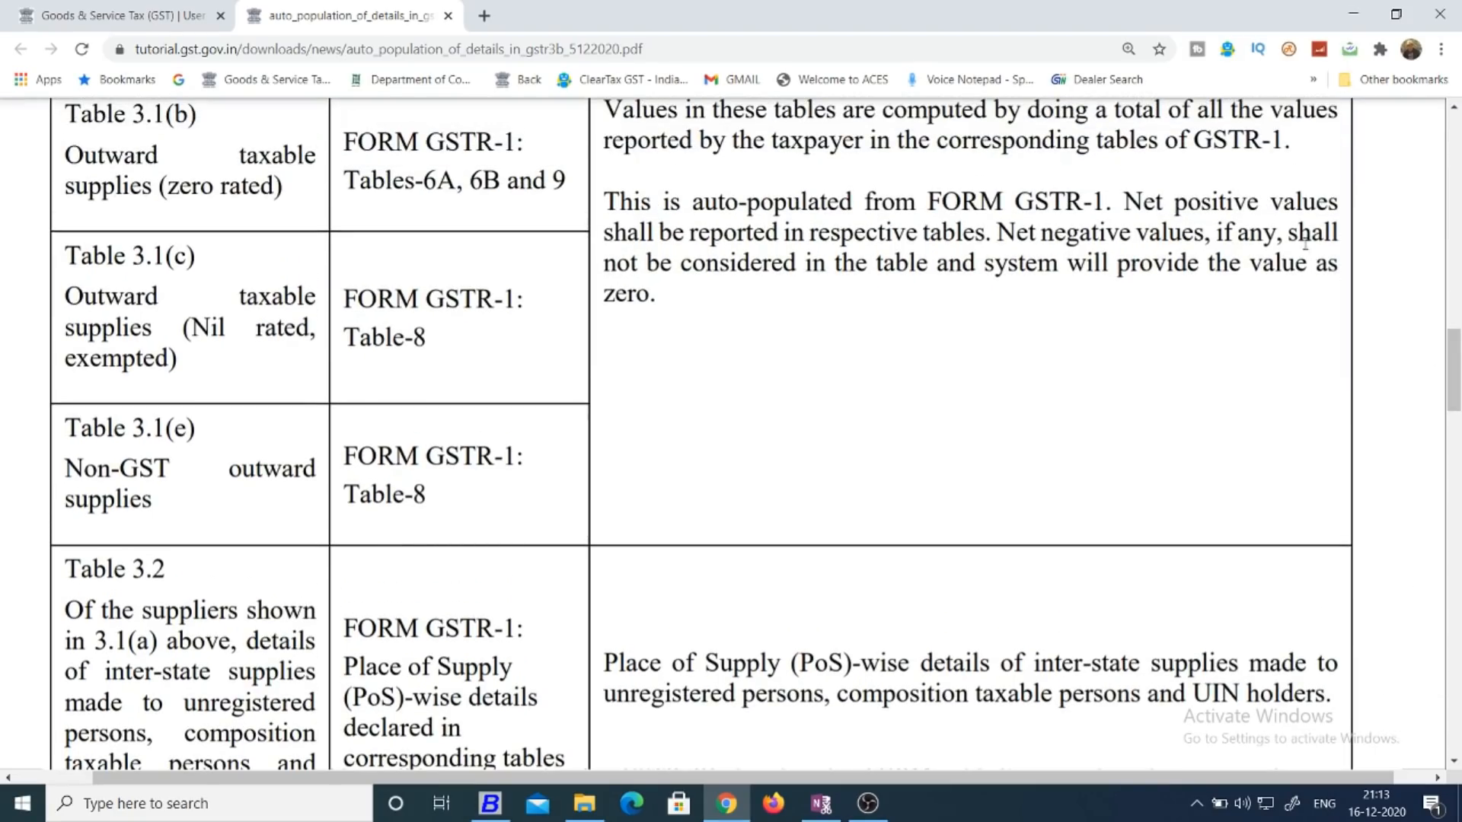
{"action": "left_click_drag", "start_coordinate": [723, 271], "coordinate": [1200, 272]}
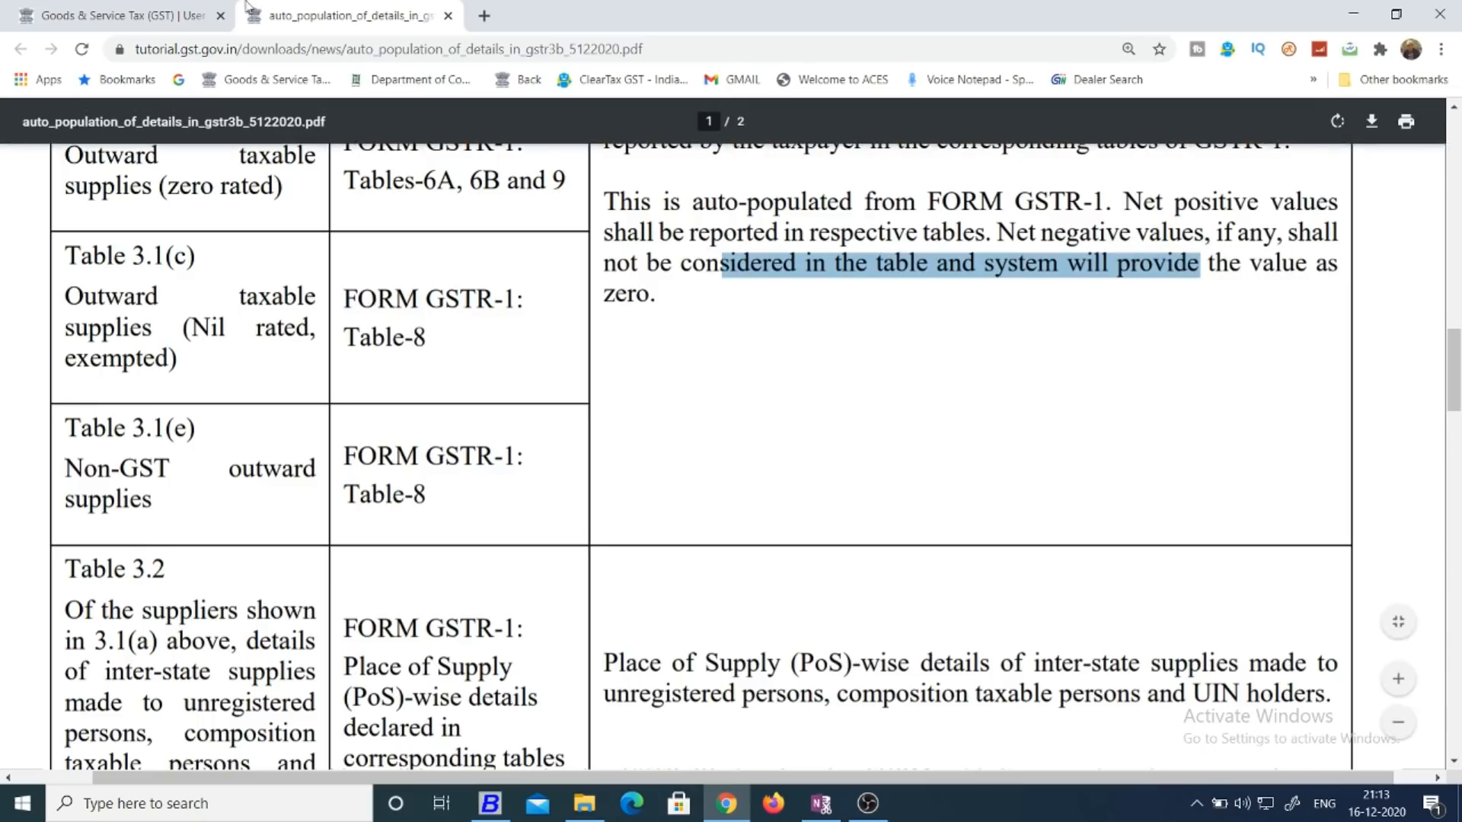
{"action": "left_click", "coordinate": [137, 15]}
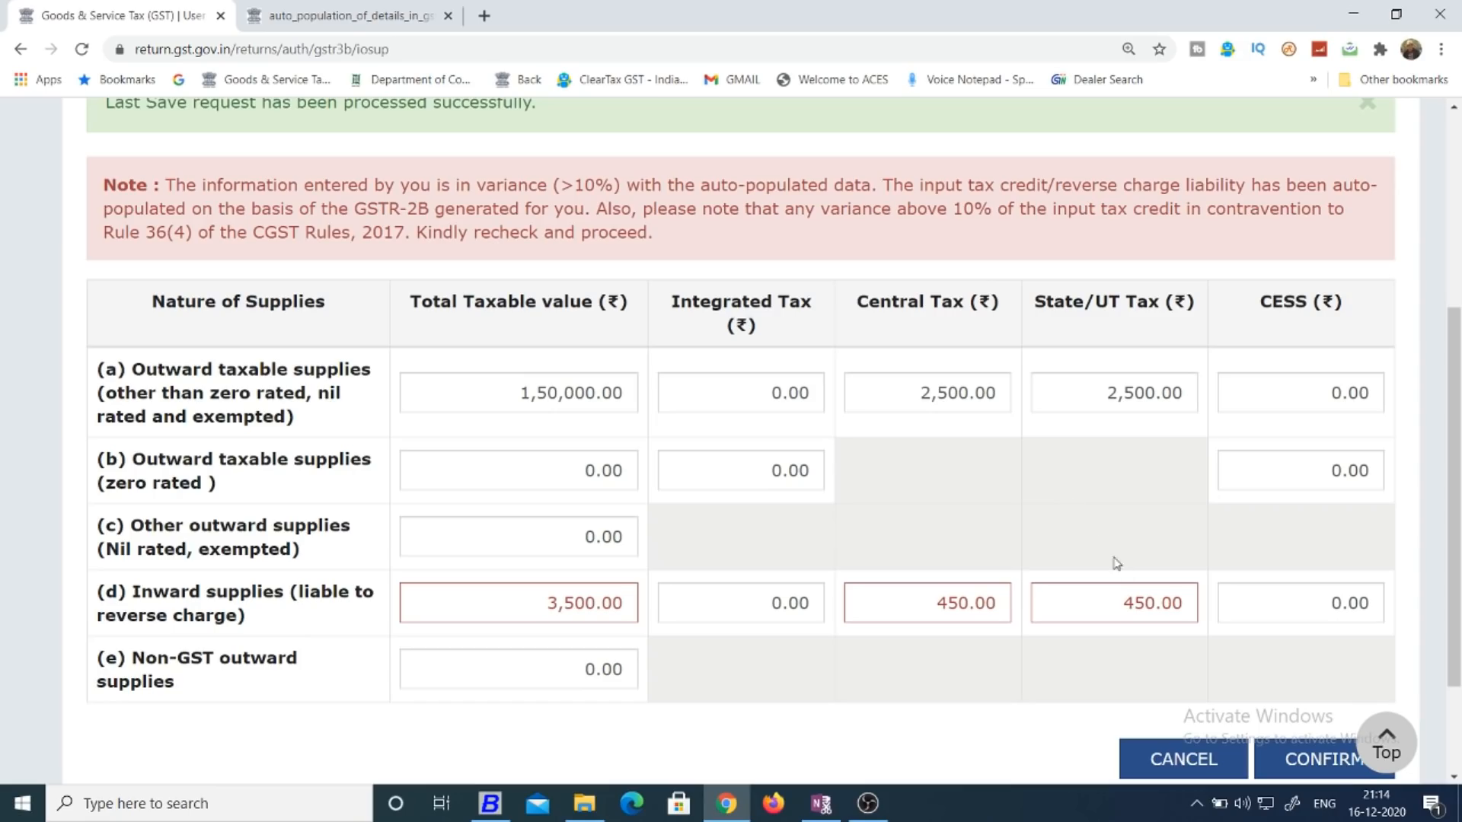
Check in the PDF the GSTR-1 source for Table 3.1(e) Non-GST outward supplies, and leave the Table 3.1 form without confirming it.
{"action": "left_click_drag", "start_coordinate": [1456, 398], "coordinate": [1458, 422]}
{"action": "scroll", "coordinate": [1459, 422], "scroll_direction": "down", "scroll_amount": 1}
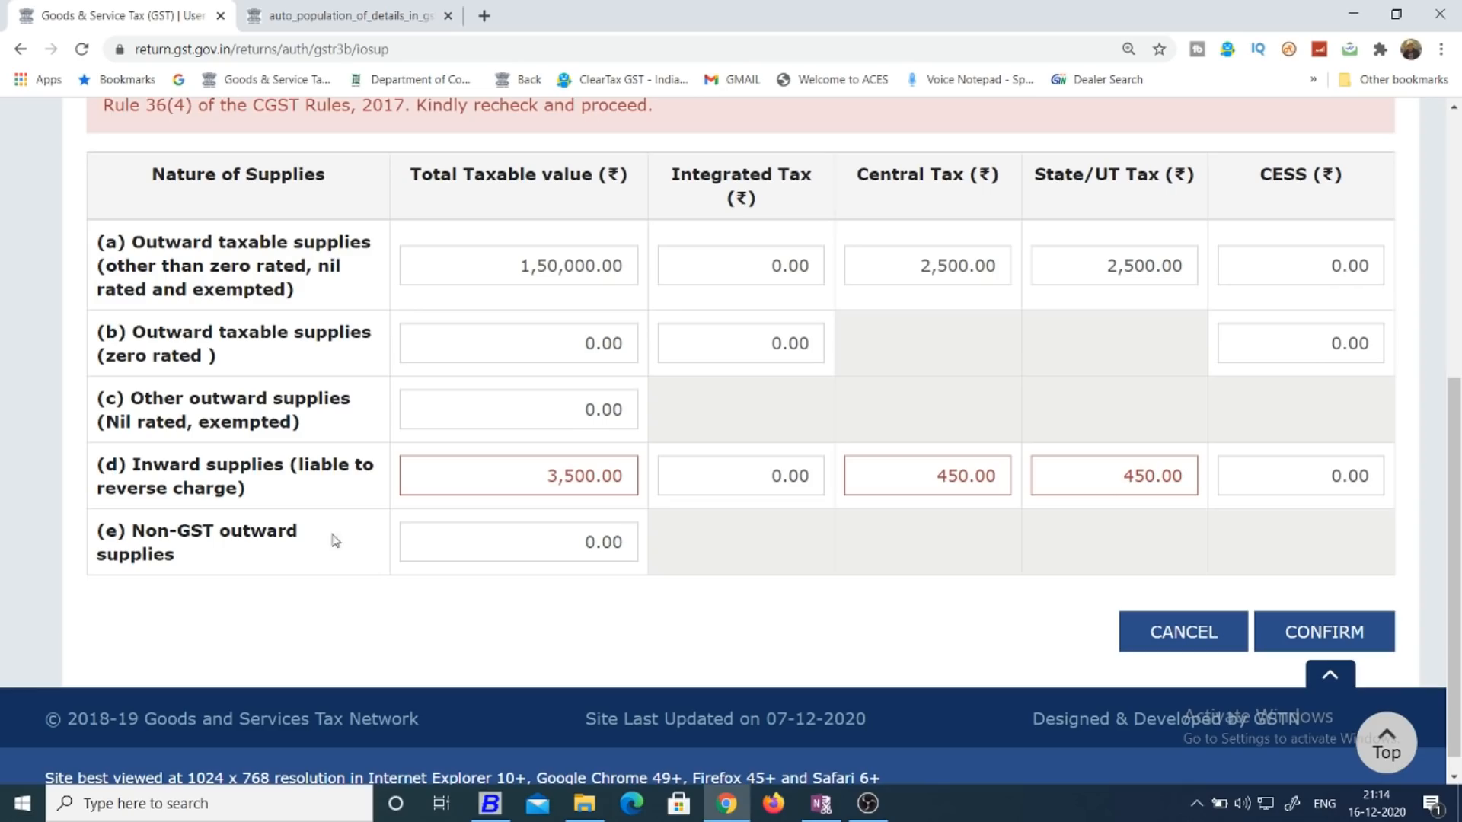
{"action": "left_click", "coordinate": [244, 9]}
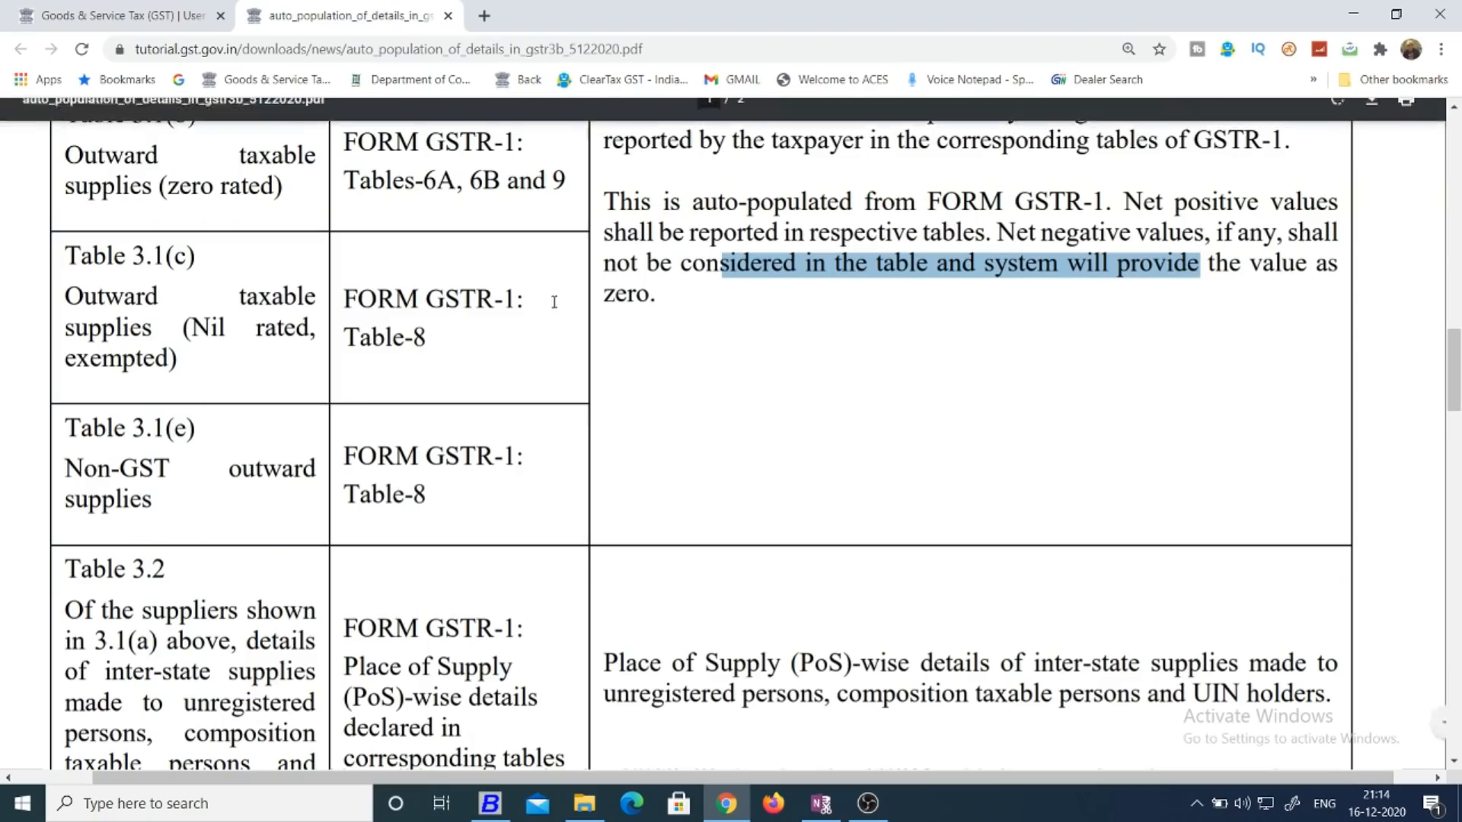
{"action": "mouse_move", "coordinate": [1459, 376]}
{"action": "left_mouse_down"}
{"action": "mouse_move", "coordinate": [1460, 455]}
{"action": "mouse_move", "coordinate": [1460, 390]}
{"action": "left_mouse_up"}
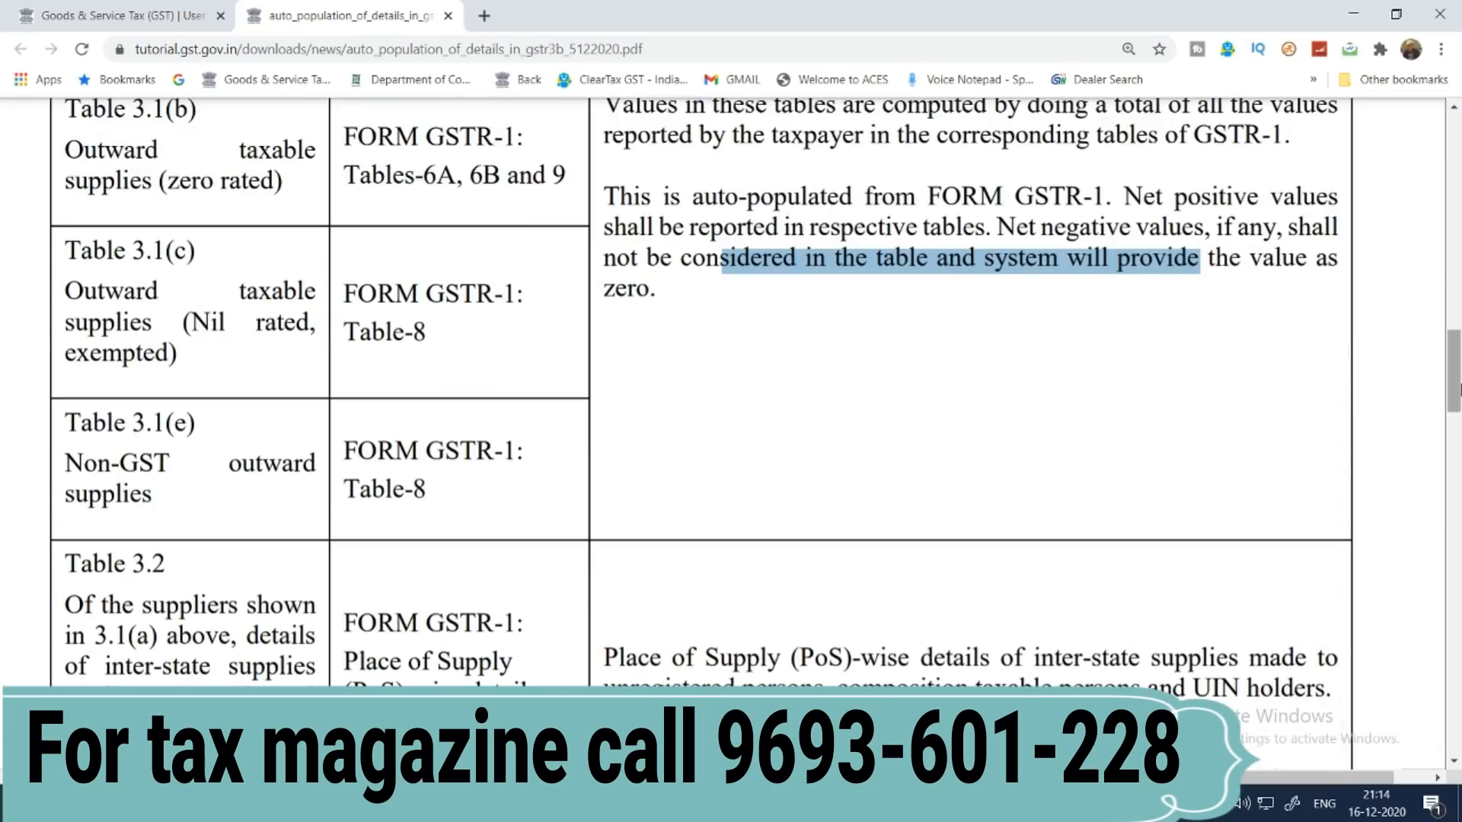
{"action": "left_click", "coordinate": [114, 15]}
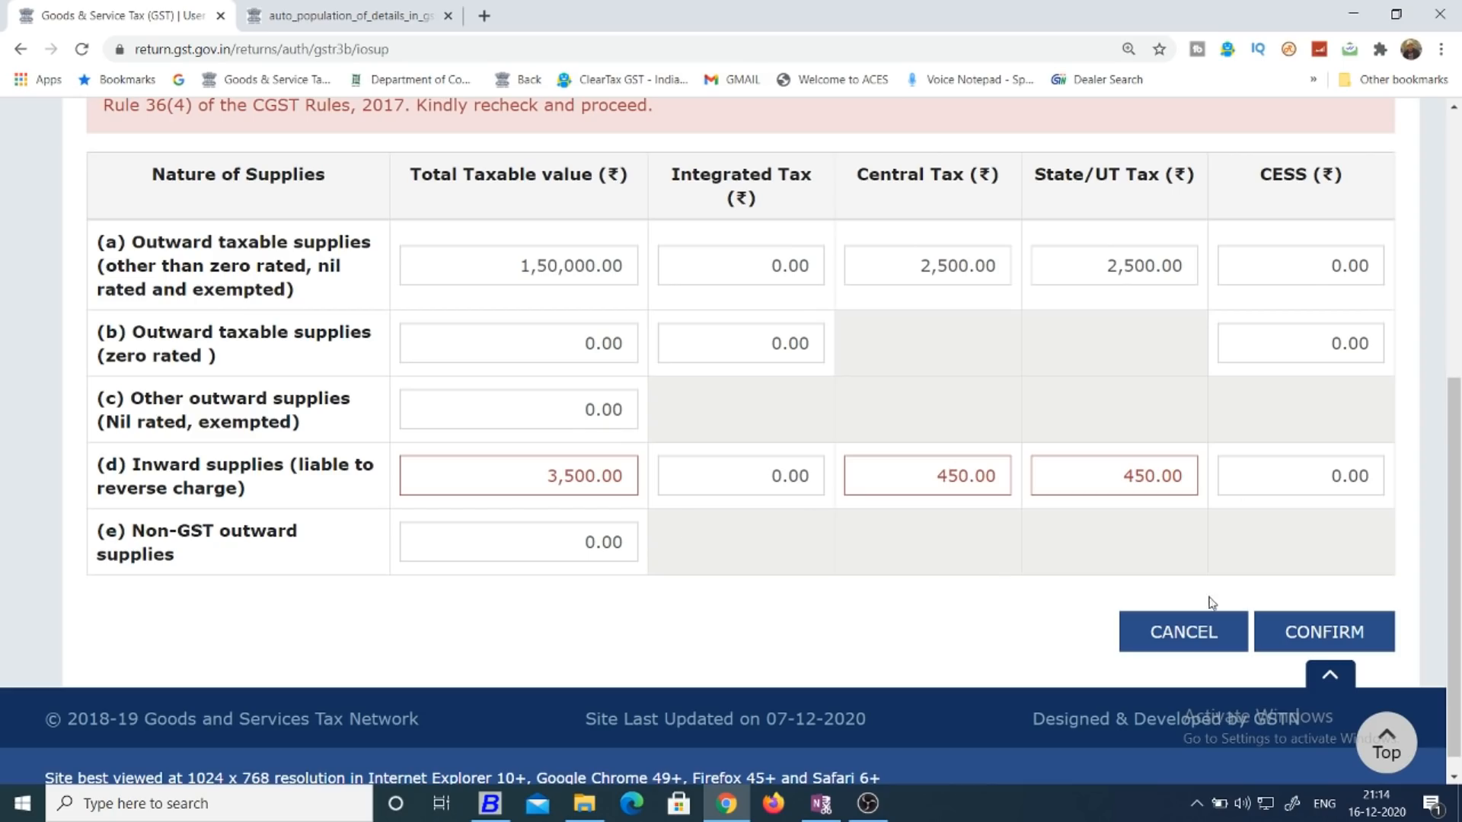
{"action": "left_click", "coordinate": [1181, 637]}
Review the unregistered and composition taxable persons sections of 3.2 Inter-state supplies, and cancel back to the GSTR-3B summary.
{"action": "left_click_drag", "start_coordinate": [1459, 240], "coordinate": [1459, 453]}
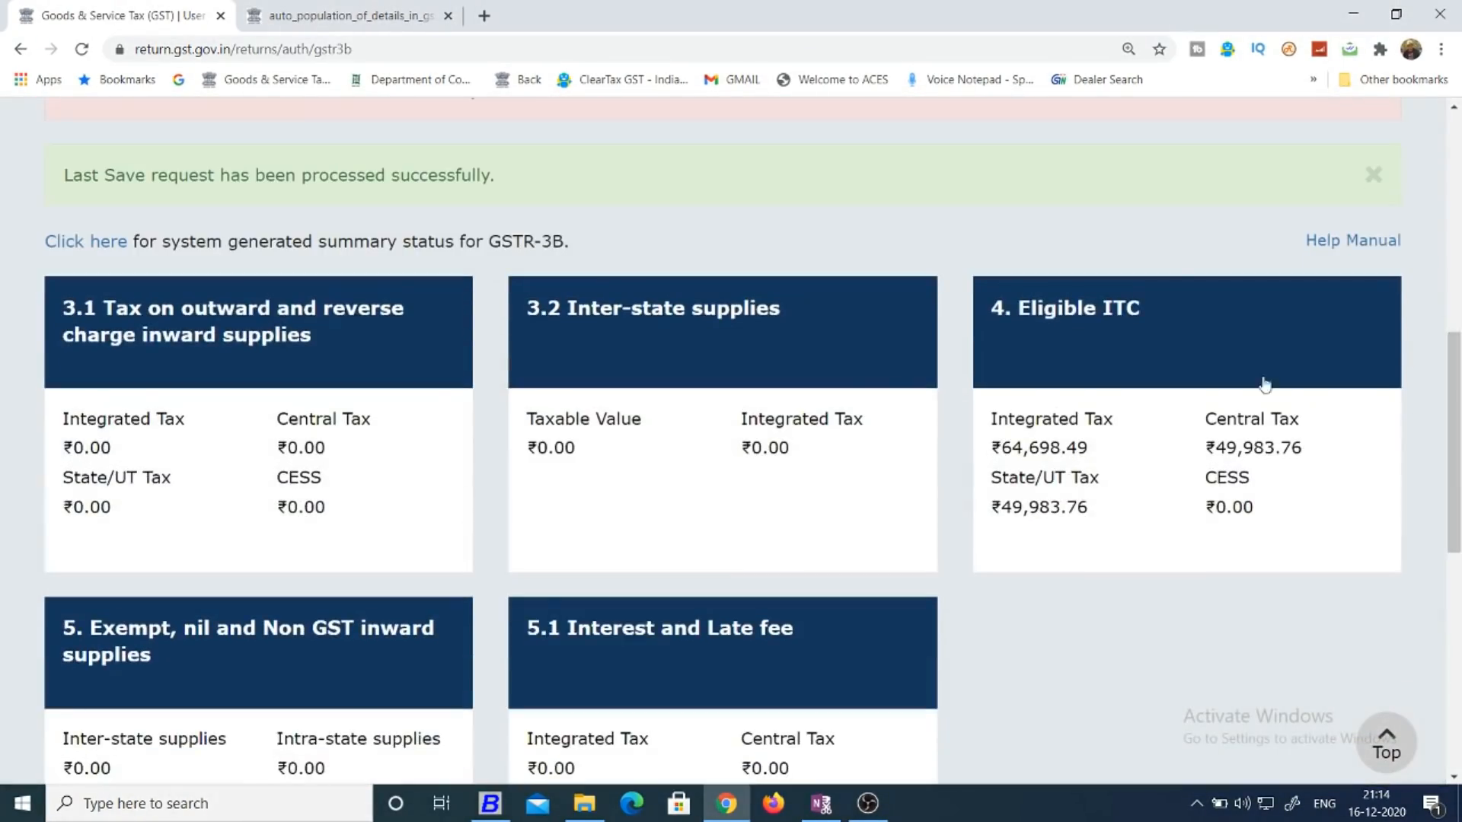
{"action": "left_click", "coordinate": [667, 395]}
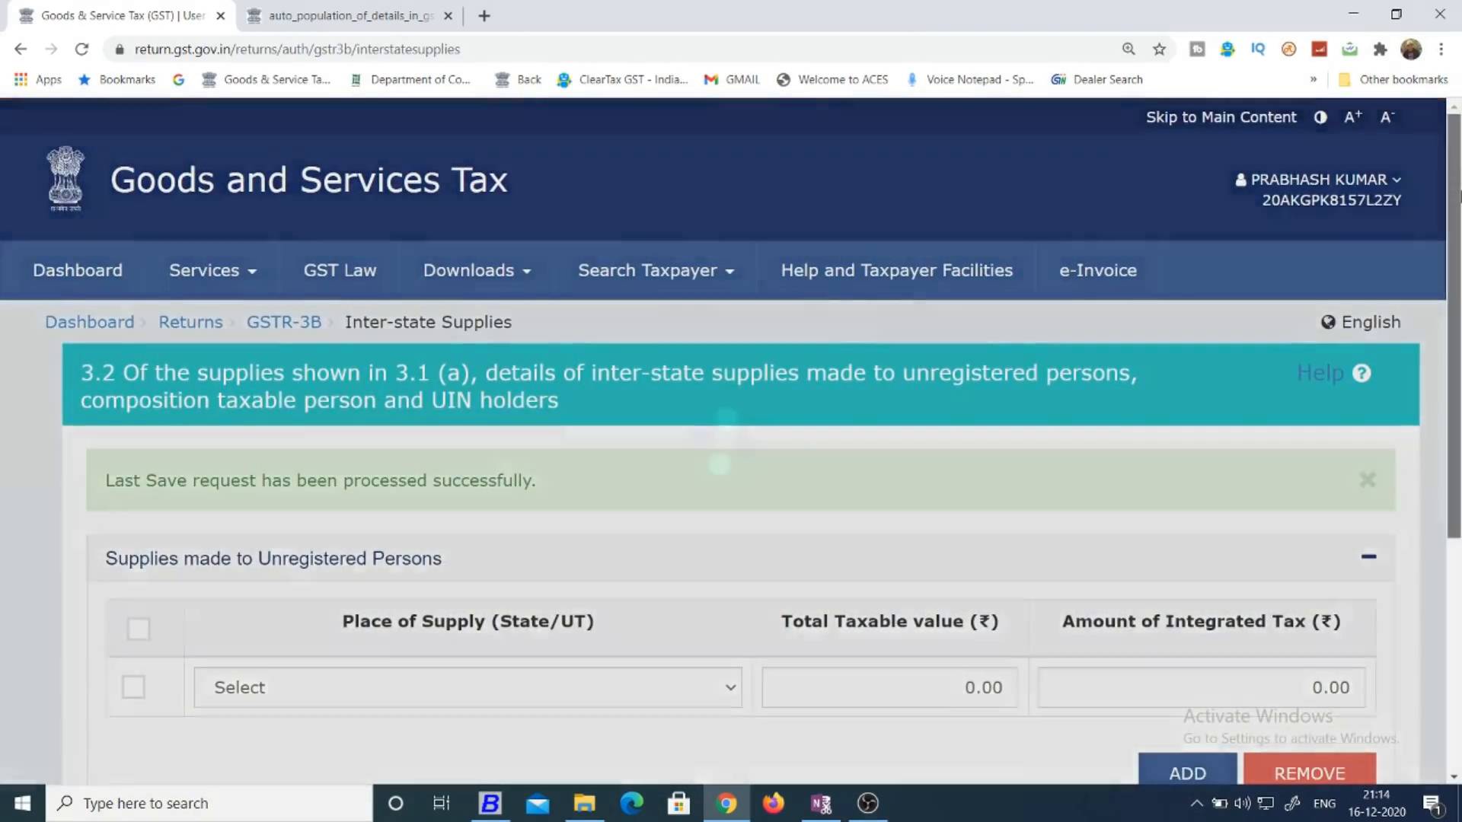
{"action": "left_click_drag", "start_coordinate": [1452, 185], "coordinate": [1452, 358]}
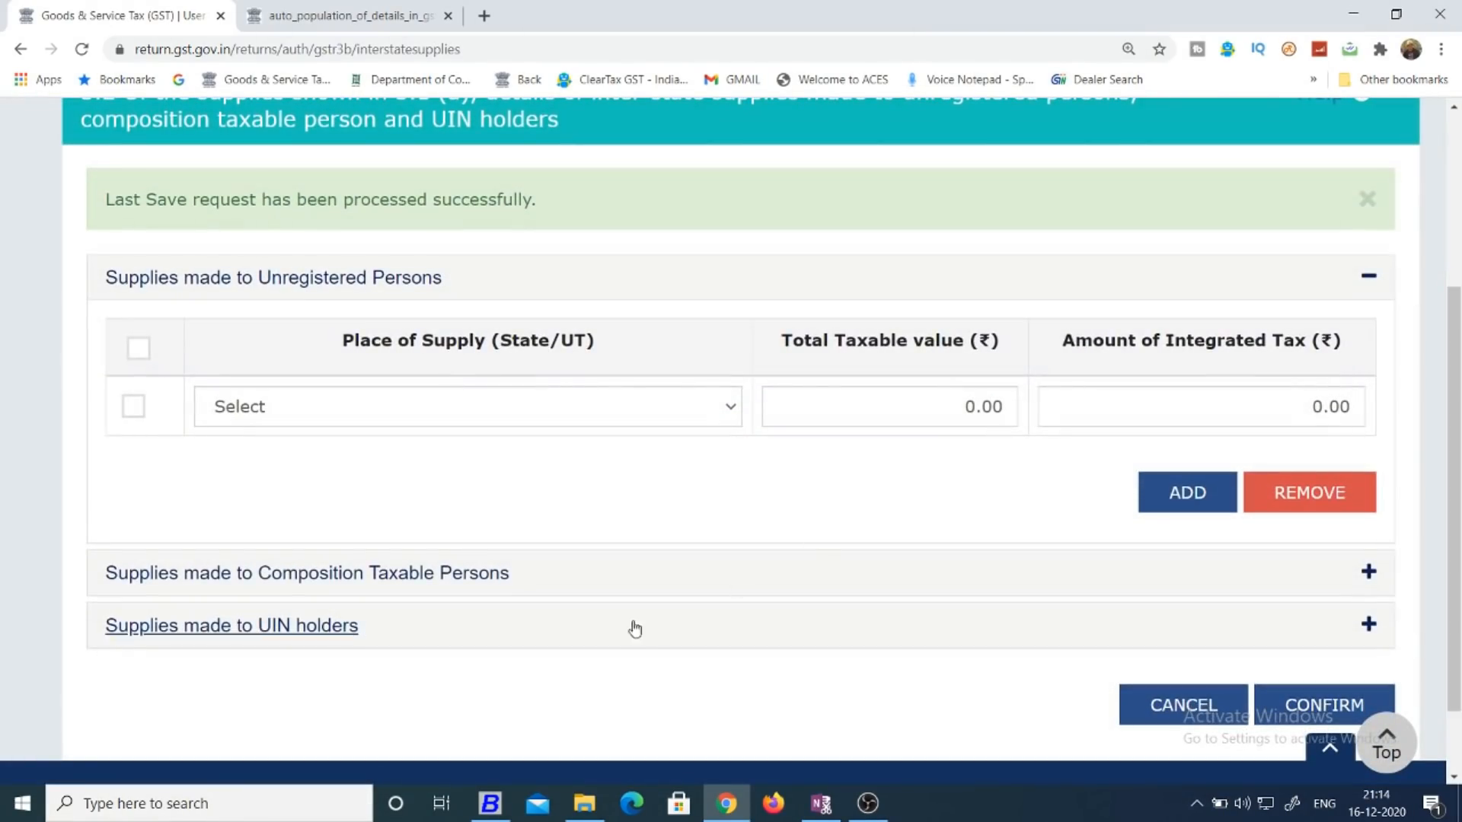
{"action": "left_click", "coordinate": [424, 574]}
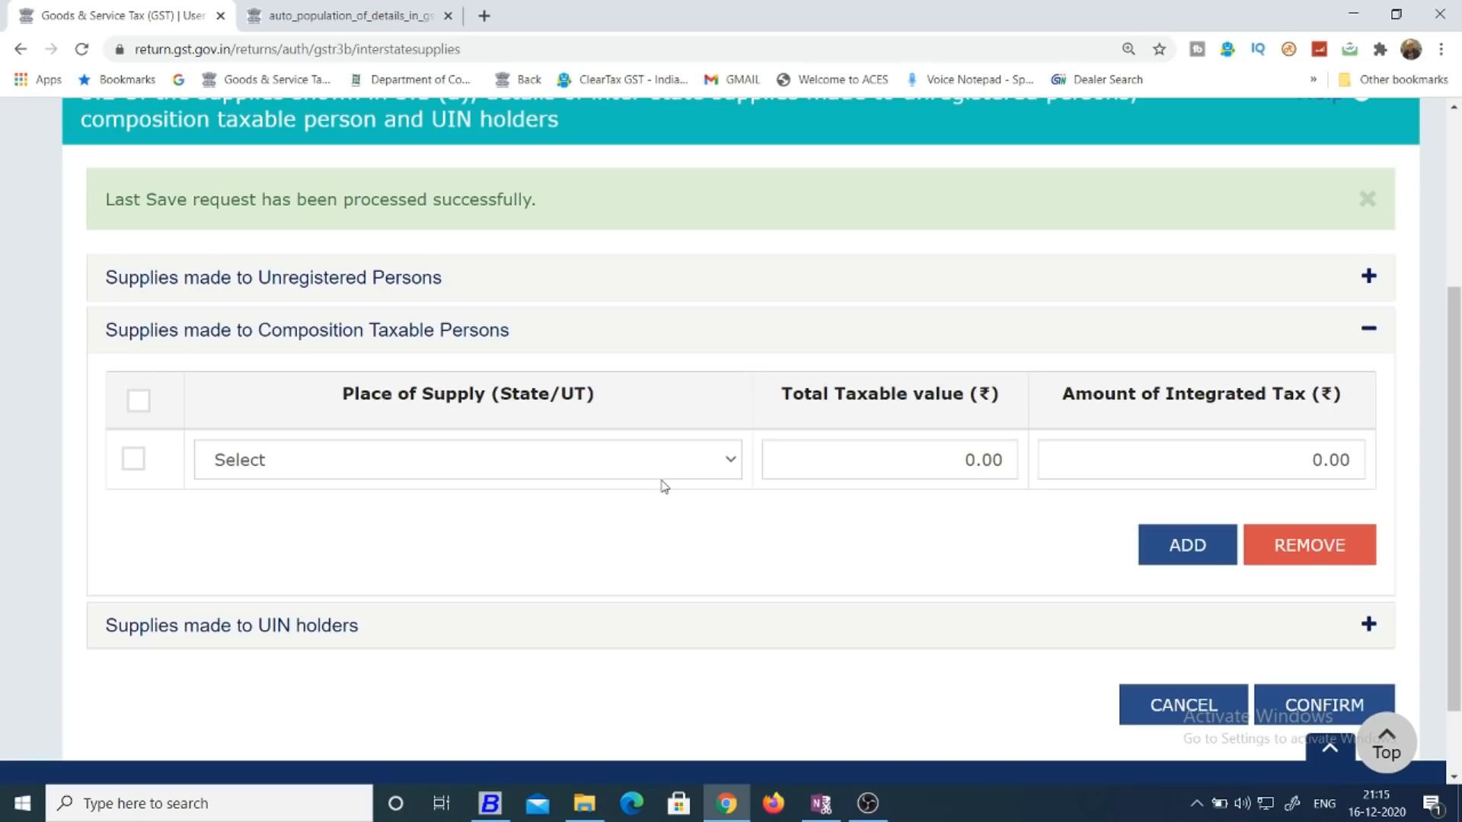
{"action": "left_click", "coordinate": [1173, 708]}
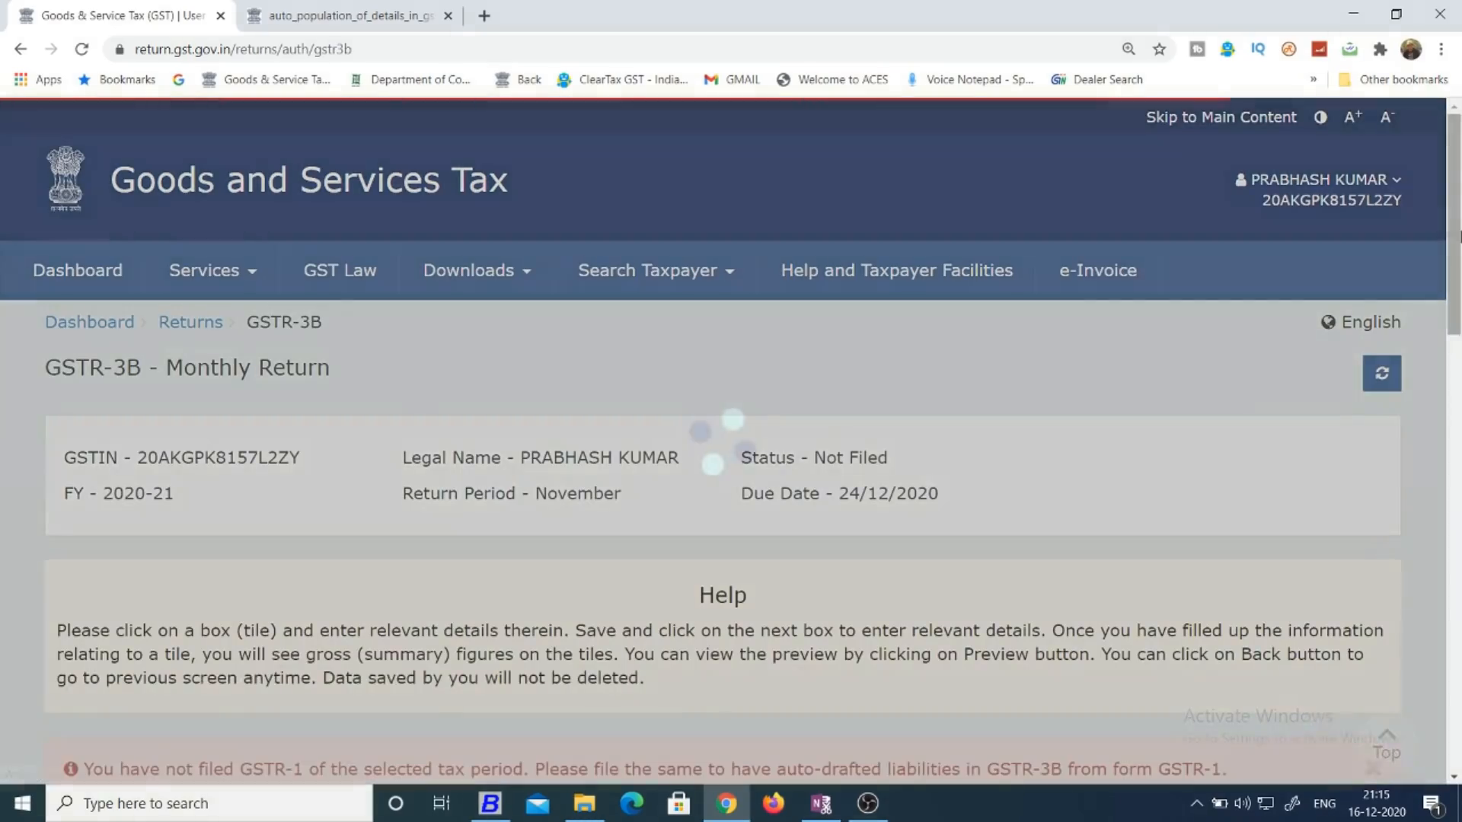
Open 4. Eligible ITC and examine the All other ITC amounts and the row for inward supplies liable to reverse charge.
{"action": "left_click_drag", "start_coordinate": [1460, 238], "coordinate": [1454, 395]}
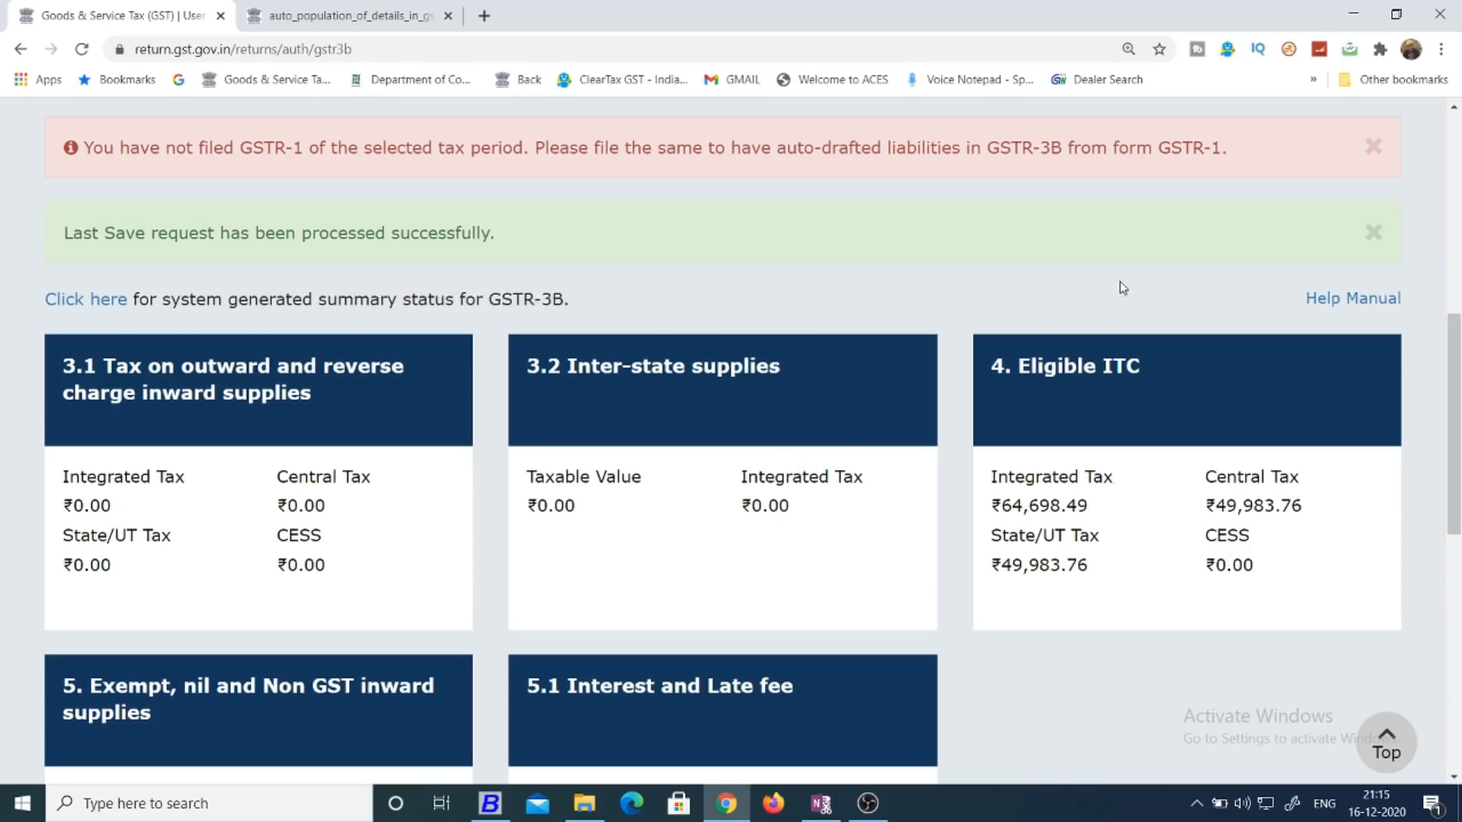
{"action": "left_click_drag", "start_coordinate": [1458, 355], "coordinate": [1458, 384]}
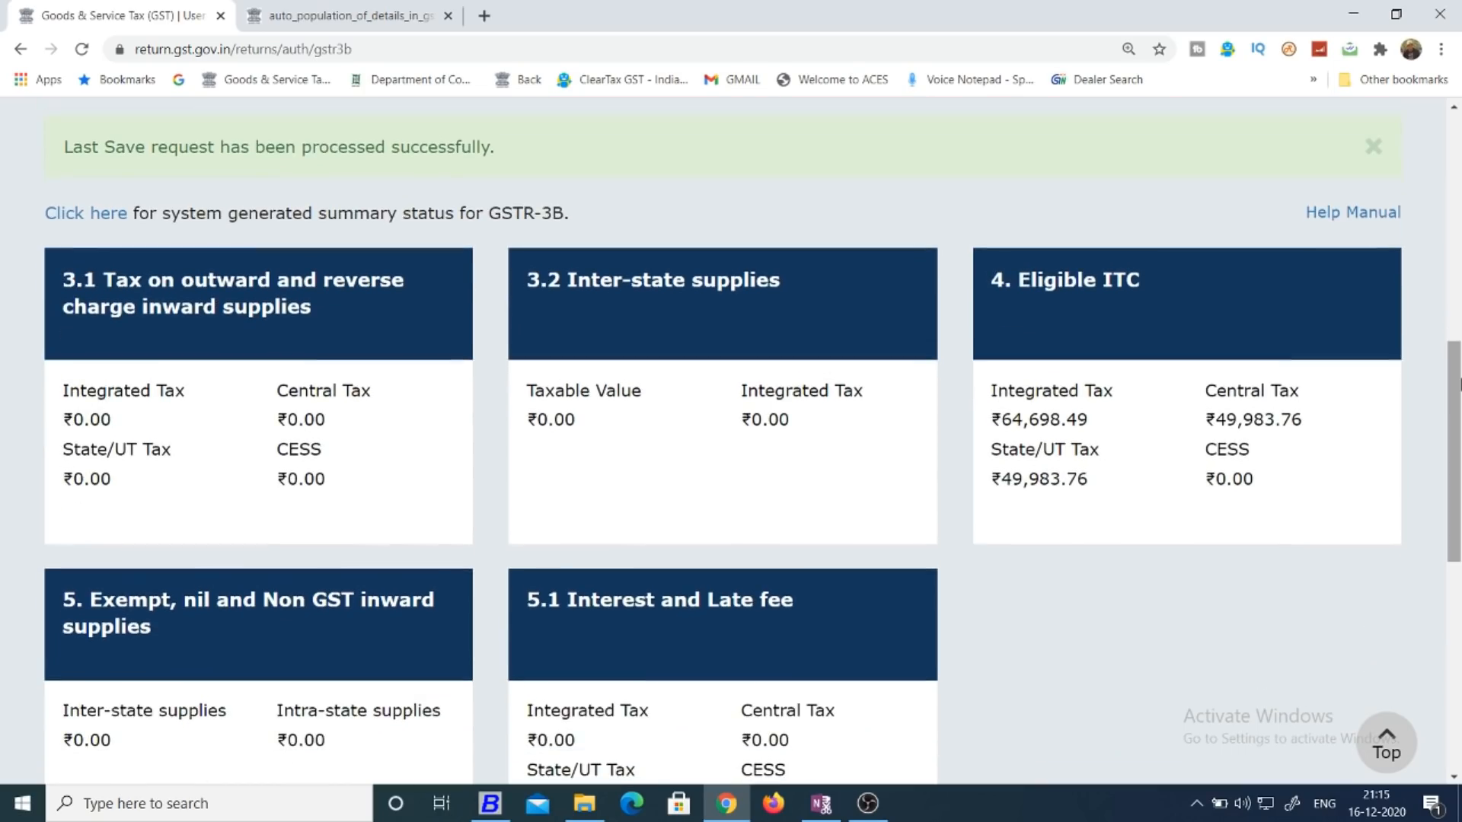
{"action": "left_click", "coordinate": [1165, 313]}
{"action": "left_click_drag", "start_coordinate": [1458, 221], "coordinate": [1459, 394]}
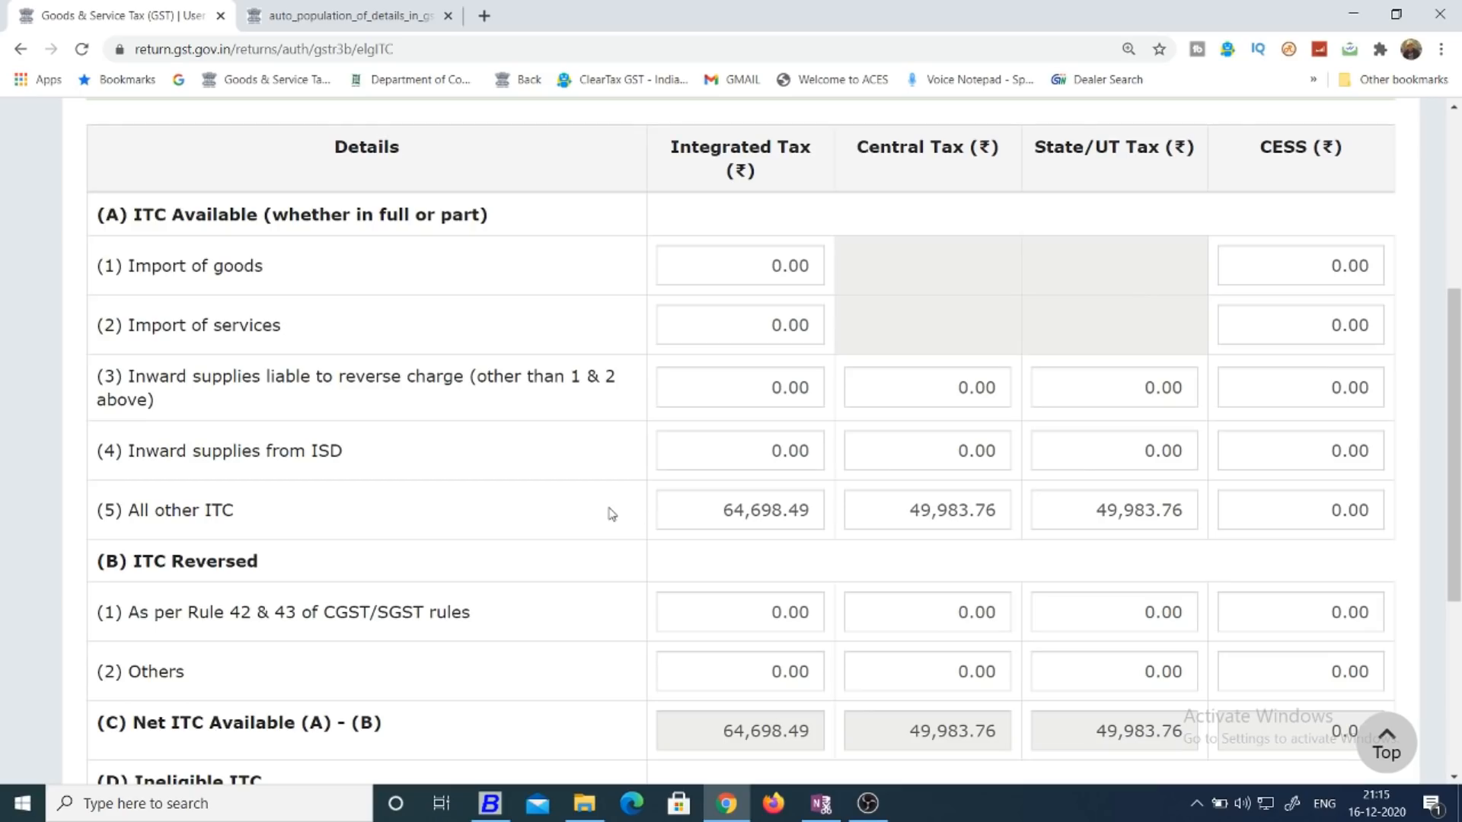
{"action": "left_click_drag", "start_coordinate": [725, 508], "coordinate": [1009, 510]}
{"action": "left_click_drag", "start_coordinate": [1106, 503], "coordinate": [1218, 508]}
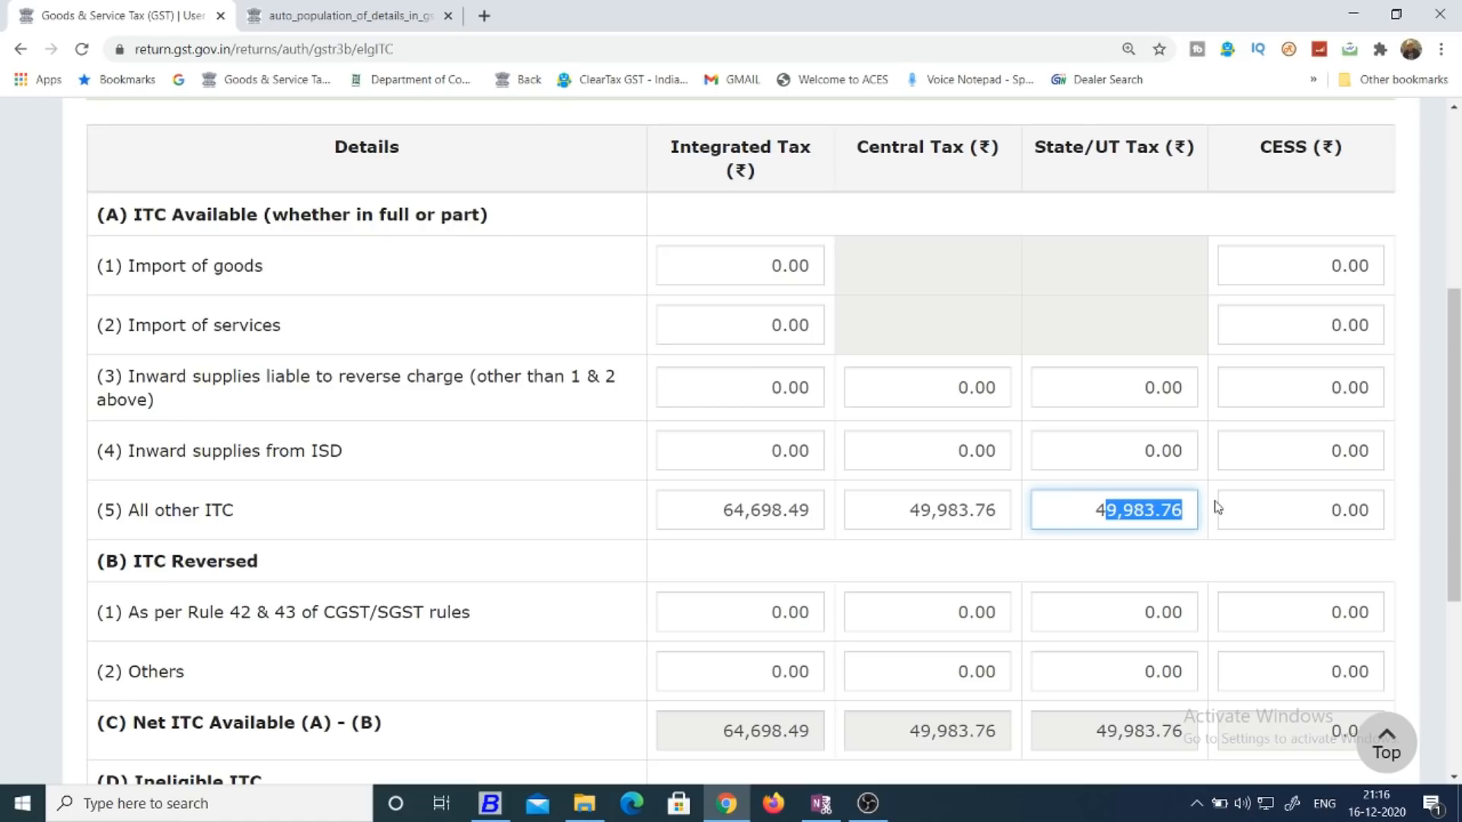
{"action": "left_click", "coordinate": [1202, 549]}
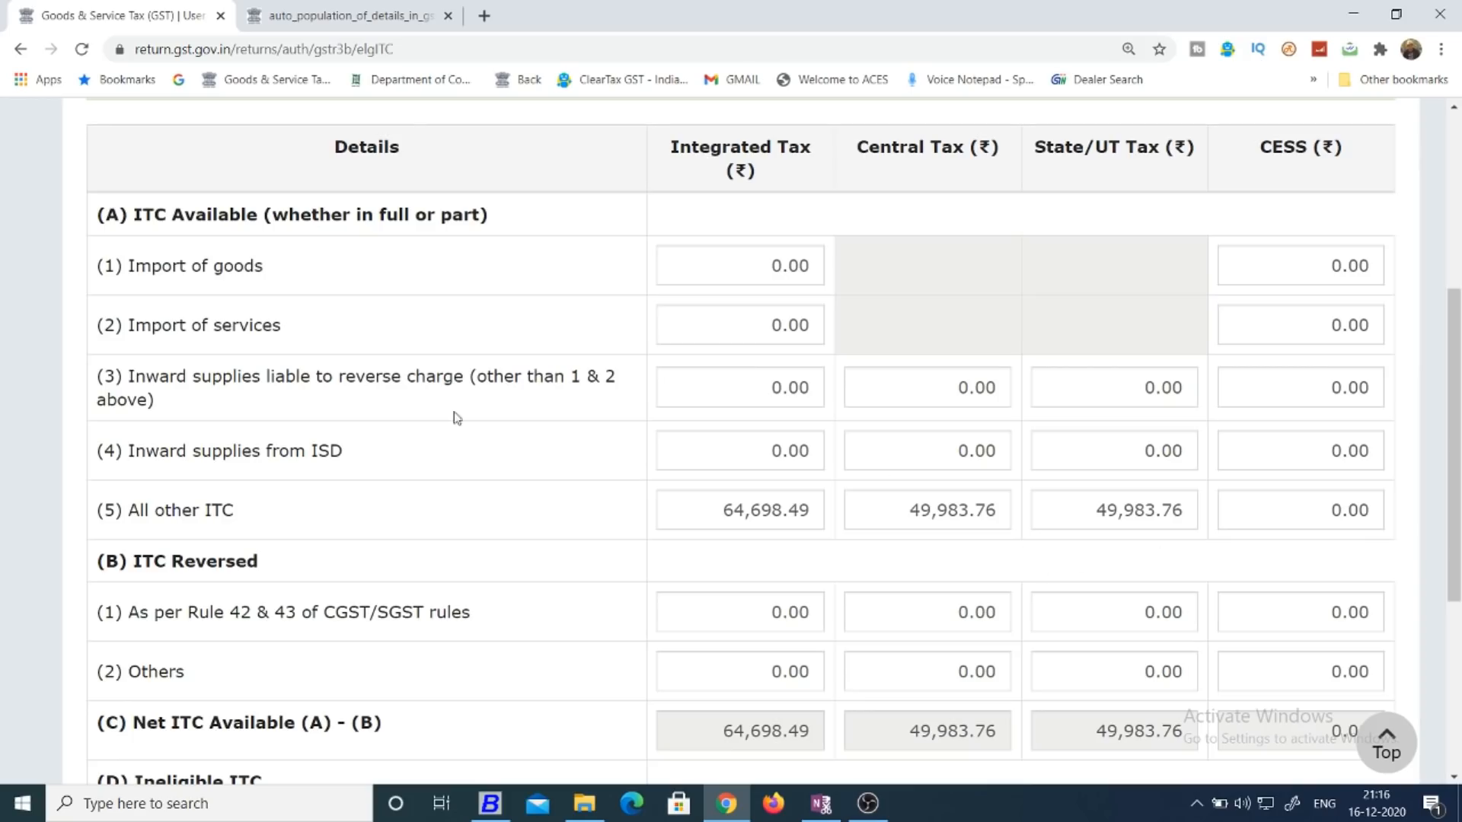
{"action": "left_click_drag", "start_coordinate": [96, 377], "coordinate": [499, 411]}
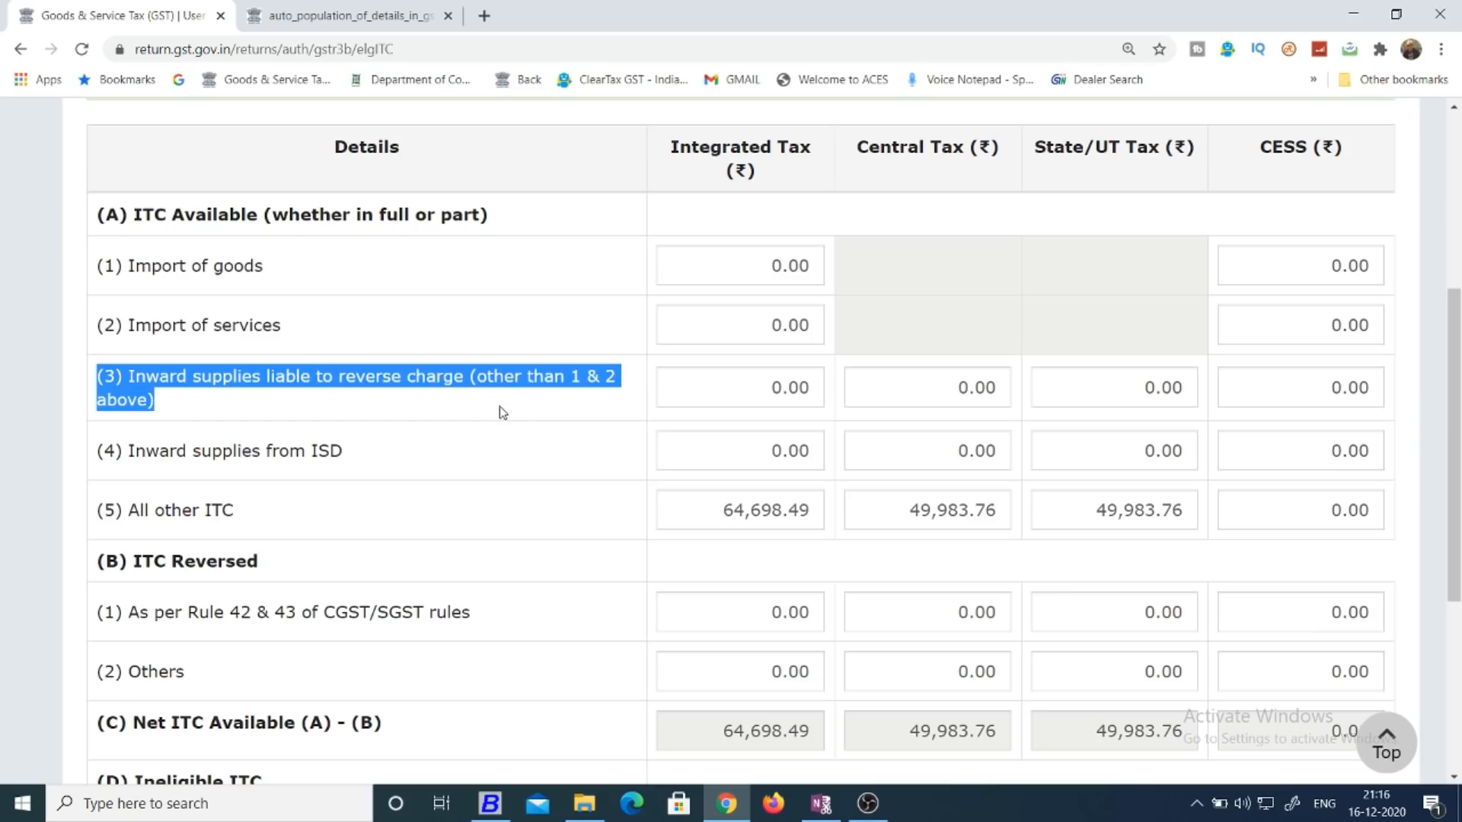
Examine the tax amounts in ITC Available for imports, inward supplies liable to reverse charge and inward supplies from ISD.
{"action": "left_click", "coordinate": [868, 385]}
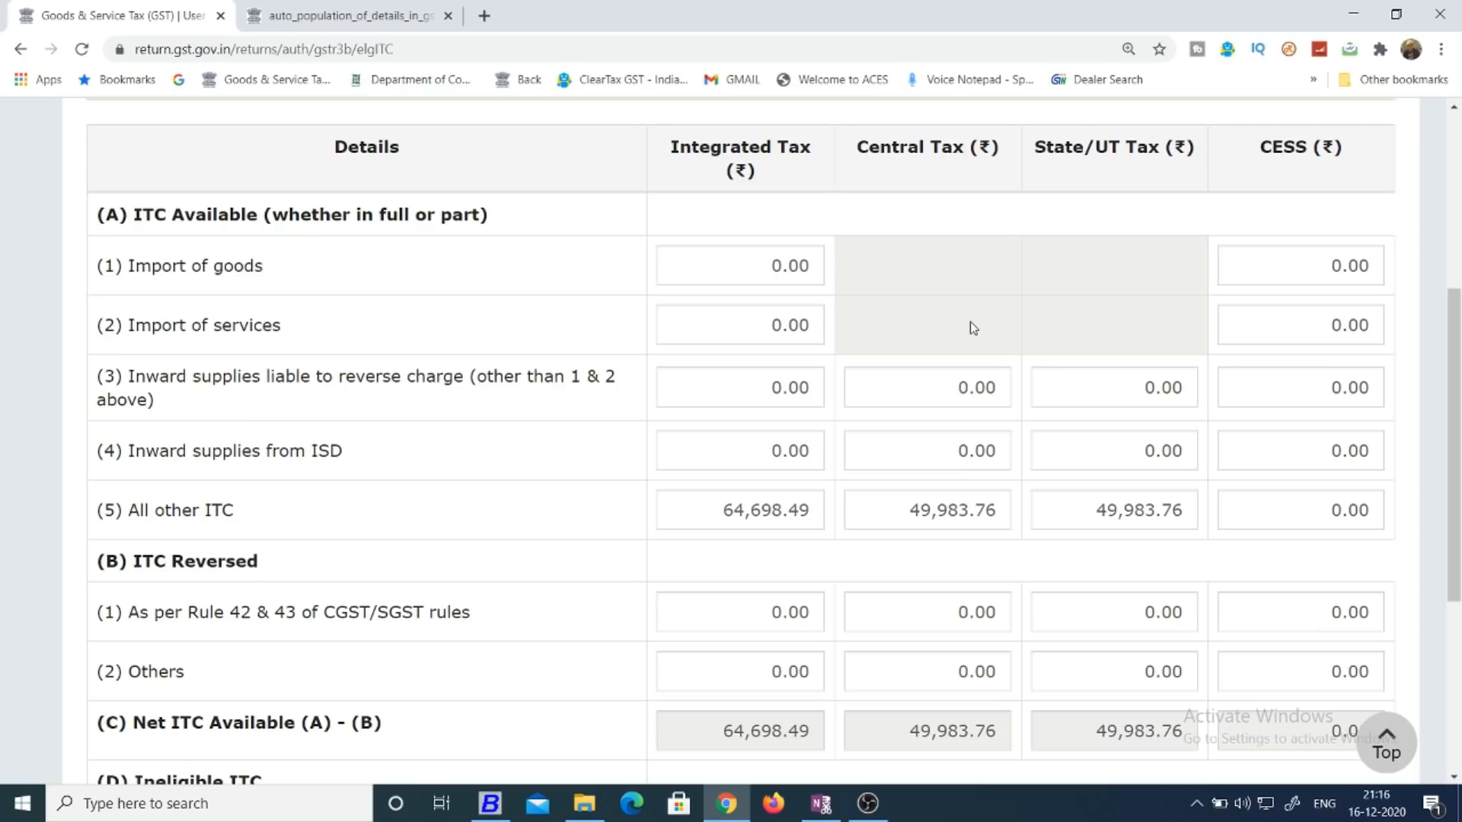
{"action": "left_click", "coordinate": [942, 388]}
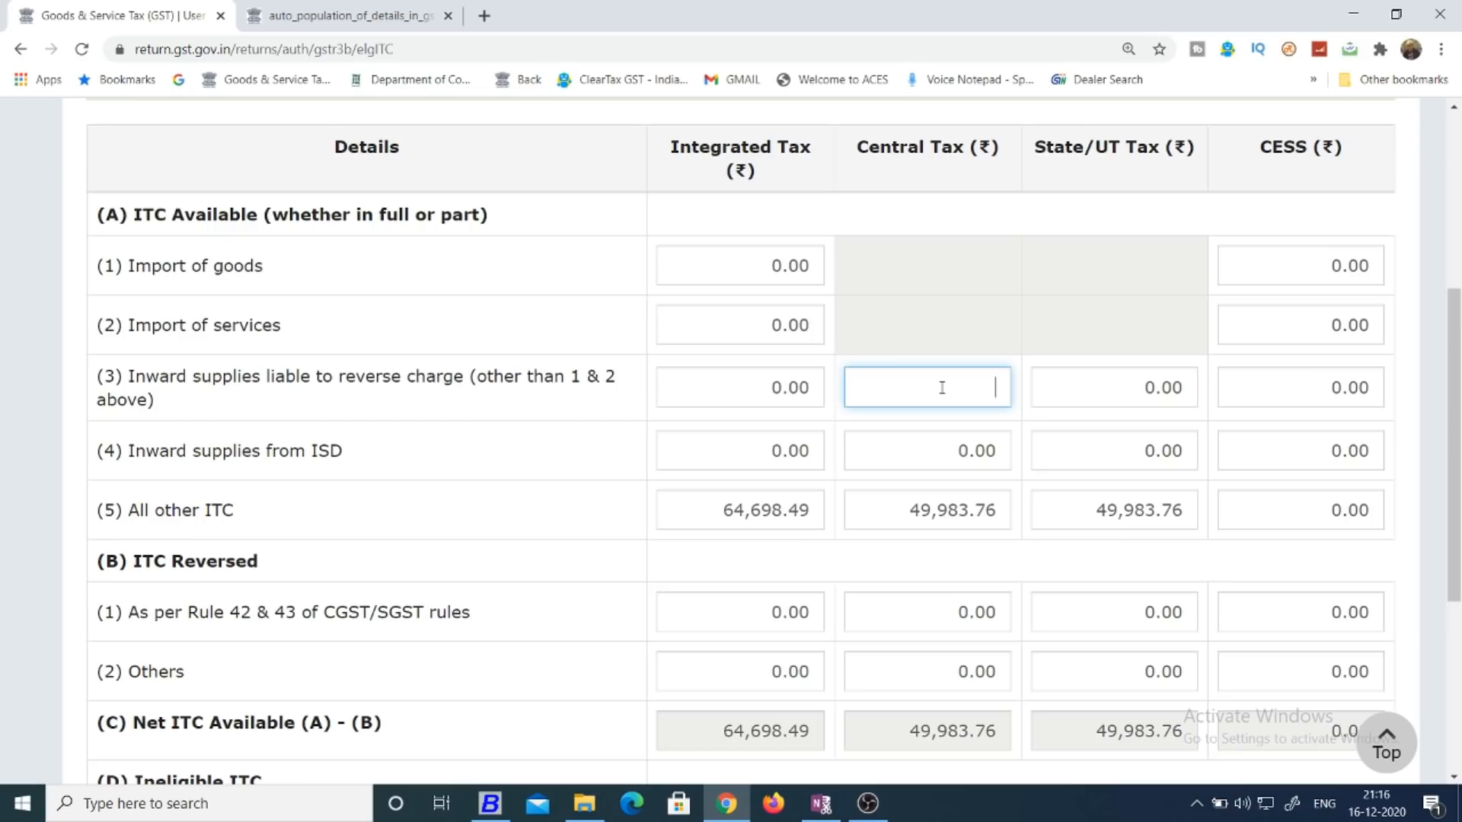
{"action": "left_click", "coordinate": [1005, 358]}
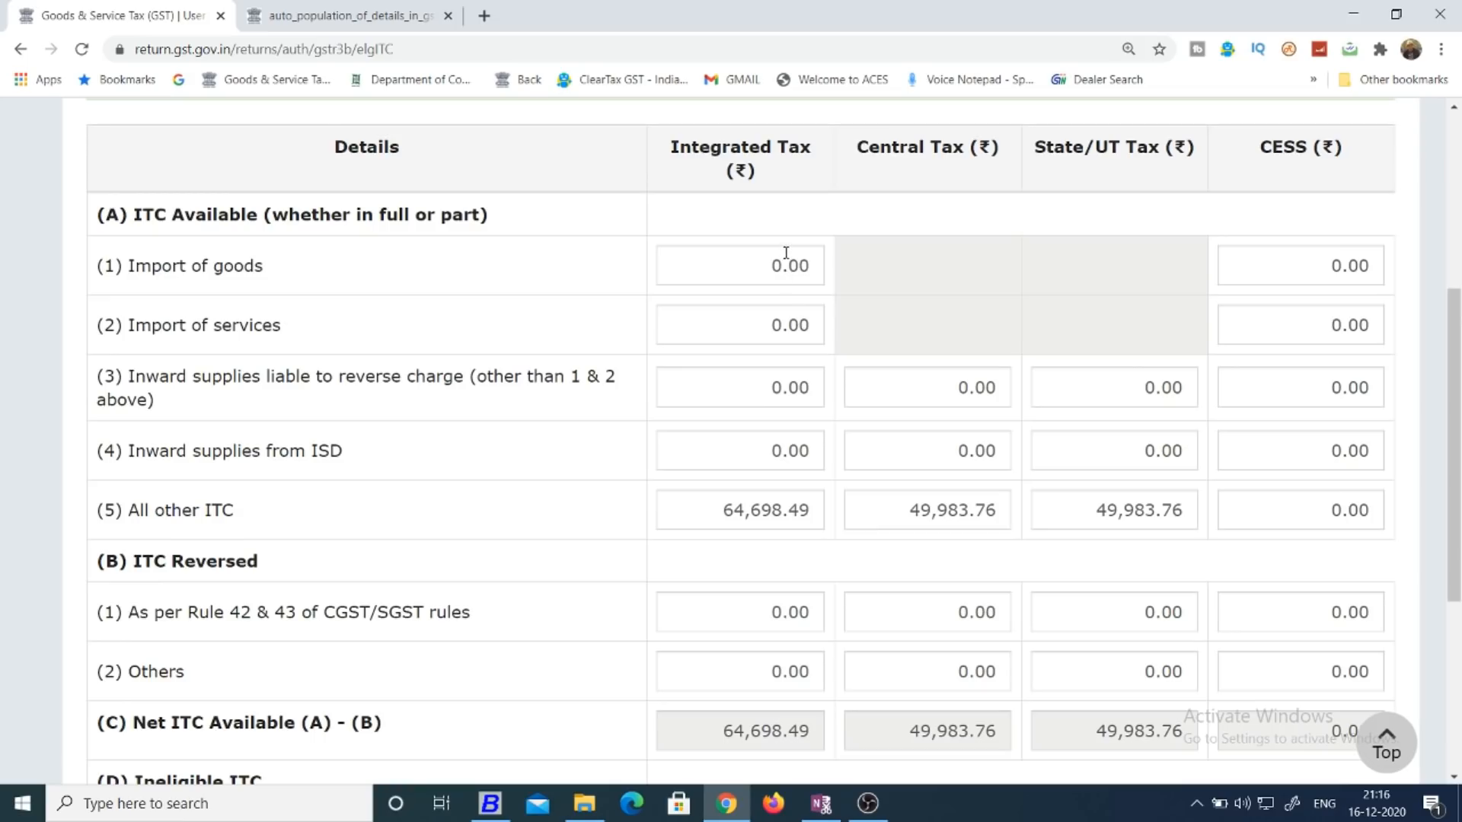
{"action": "mouse_move", "coordinate": [786, 252]}
{"action": "mouse_move", "coordinate": [764, 456]}
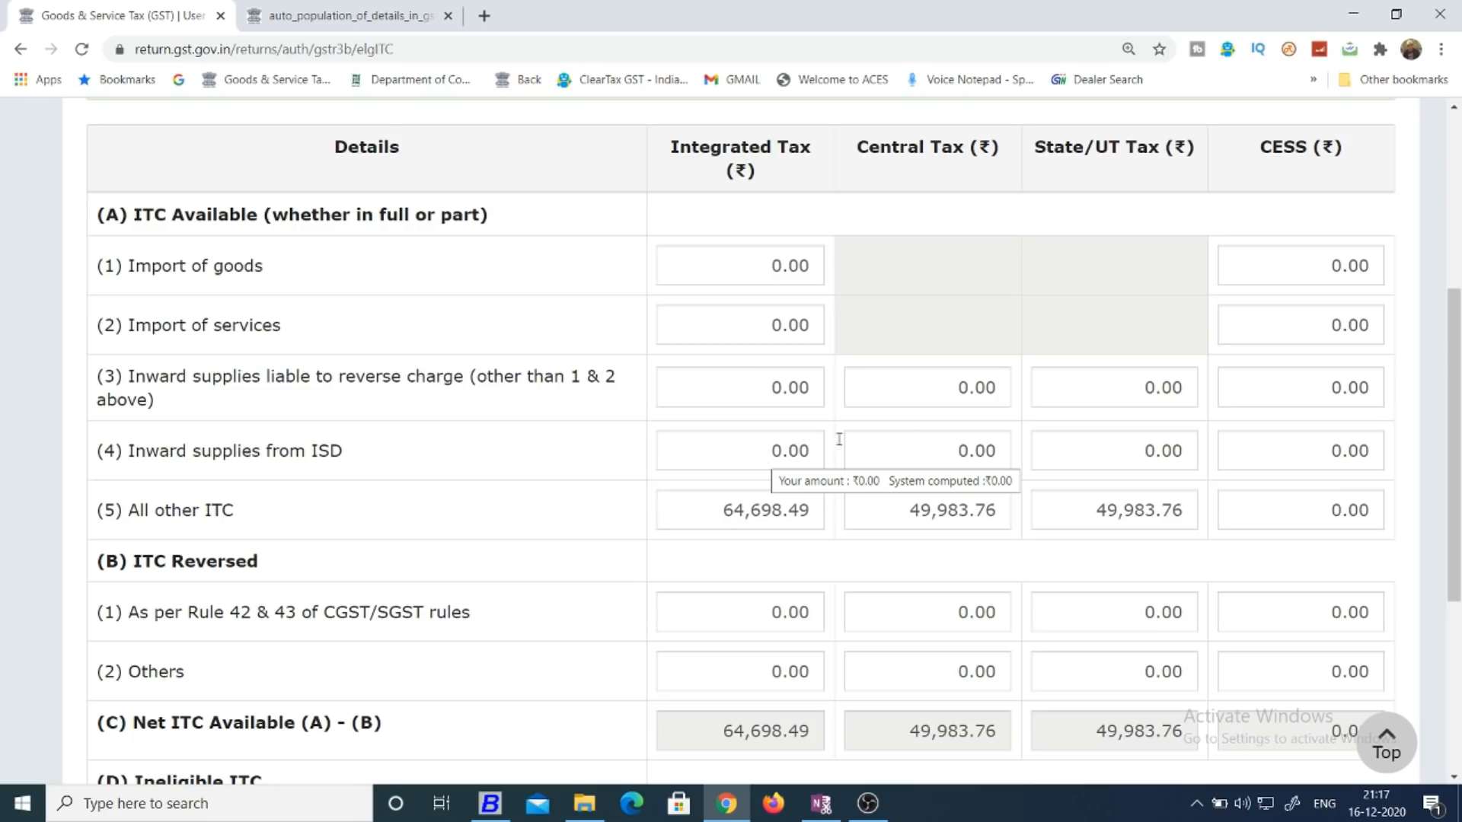
Check the ITC Reversed amounts for Rule 42 & 43 of CGST/SGST rules and for Others.
{"action": "left_click_drag", "start_coordinate": [1458, 371], "coordinate": [1461, 431]}
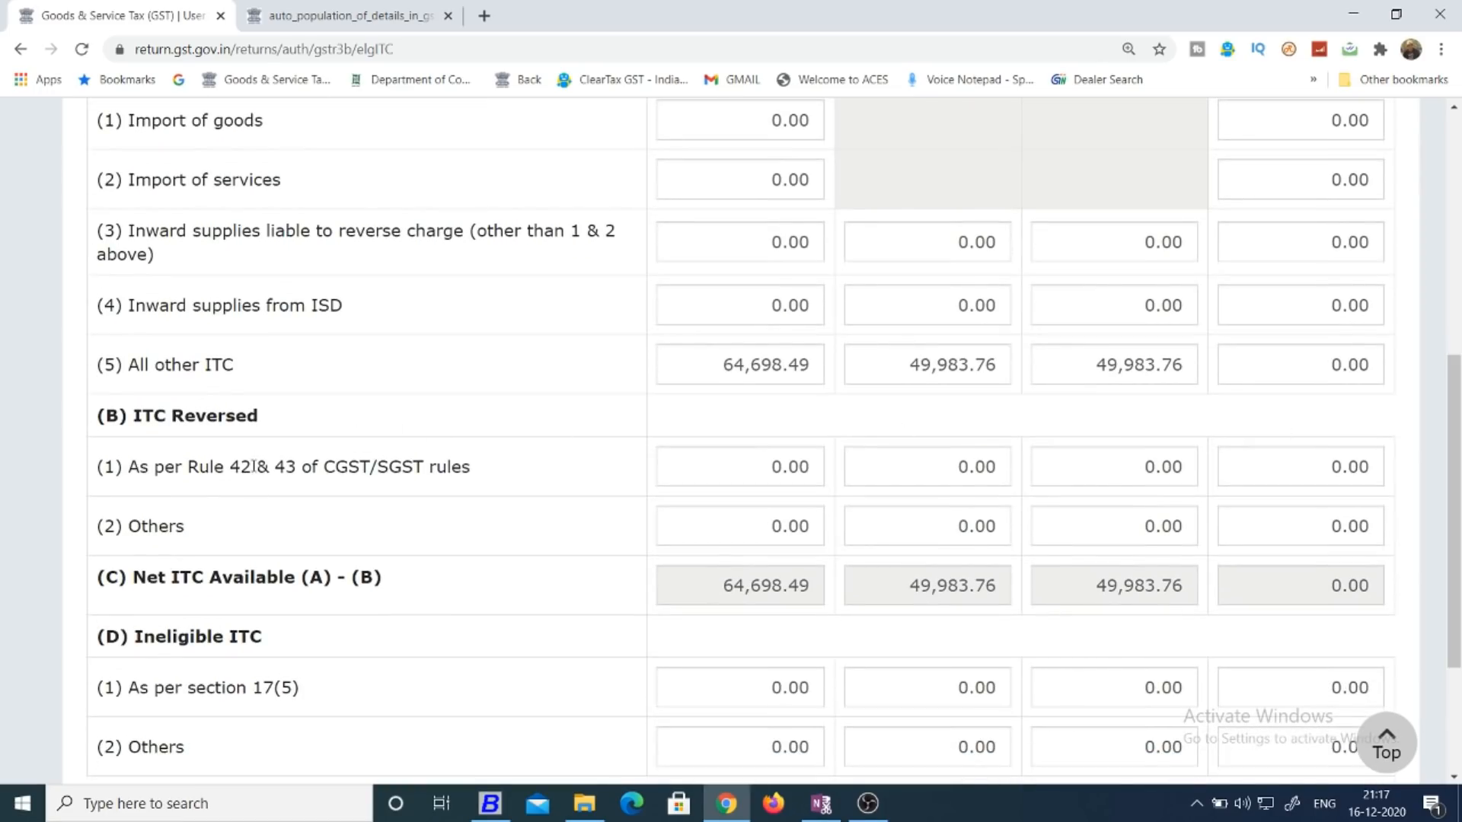
{"action": "left_click_drag", "start_coordinate": [183, 466], "coordinate": [515, 473]}
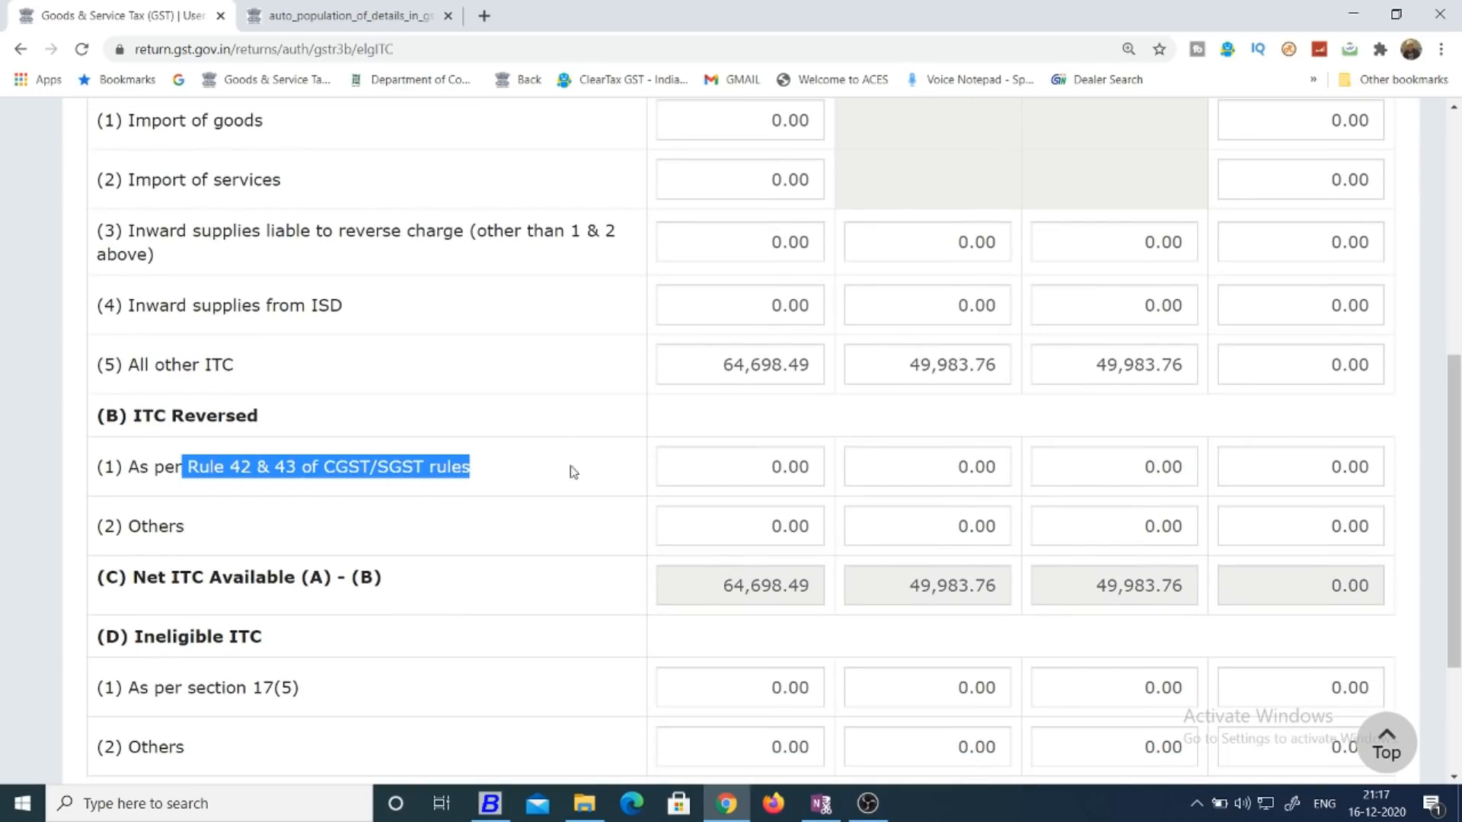
{"action": "left_click", "coordinate": [769, 461]}
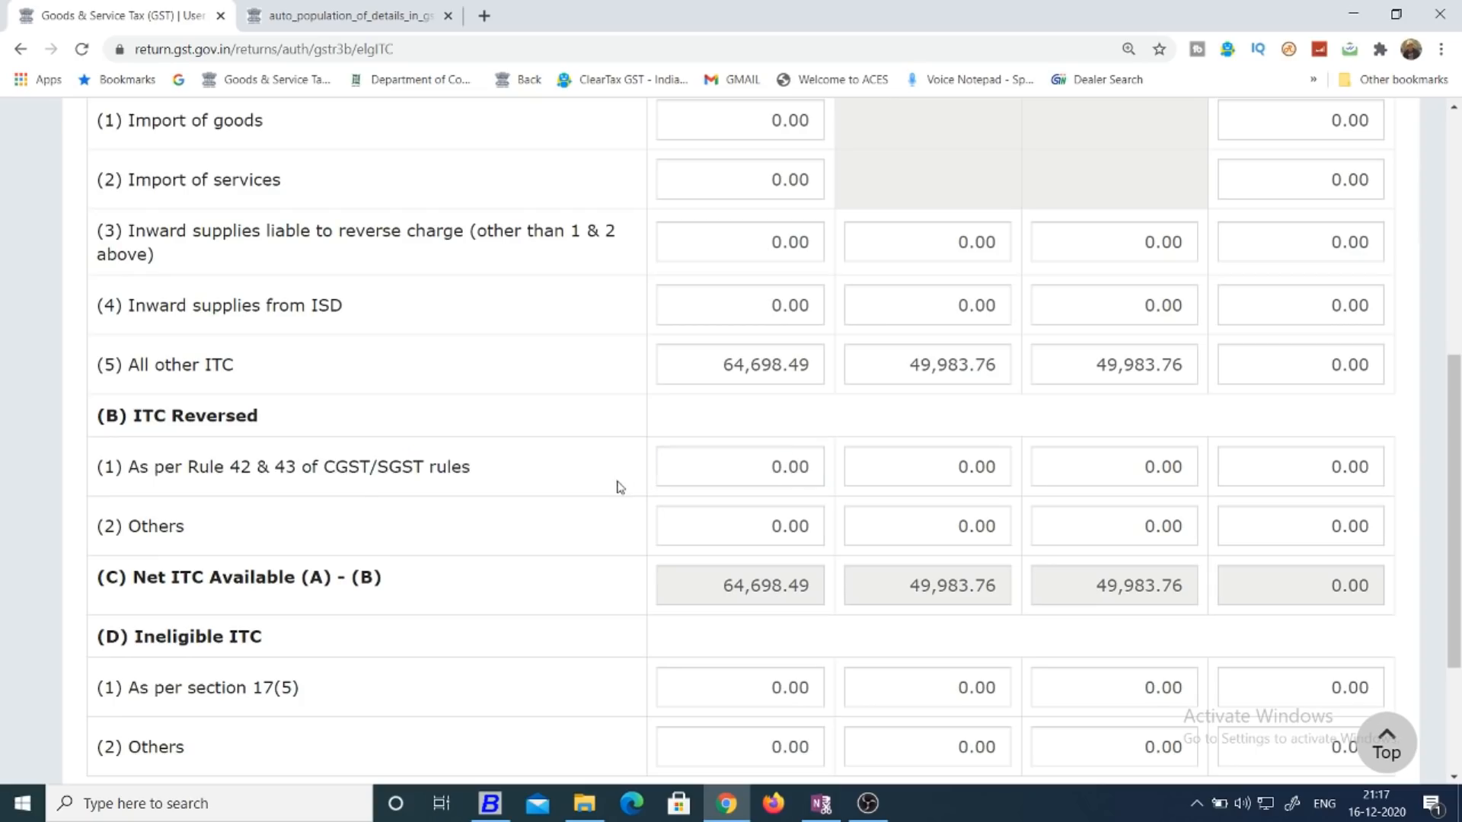
{"action": "left_click", "coordinate": [741, 514]}
Review the Net ITC Available and Ineligible ITC rows, and cancel back to the GSTR-3B summary without confirming.
{"action": "scroll", "coordinate": [1456, 449], "scroll_direction": "down", "scroll_amount": 1}
{"action": "scroll", "coordinate": [1456, 461], "scroll_direction": "down", "scroll_amount": 1}
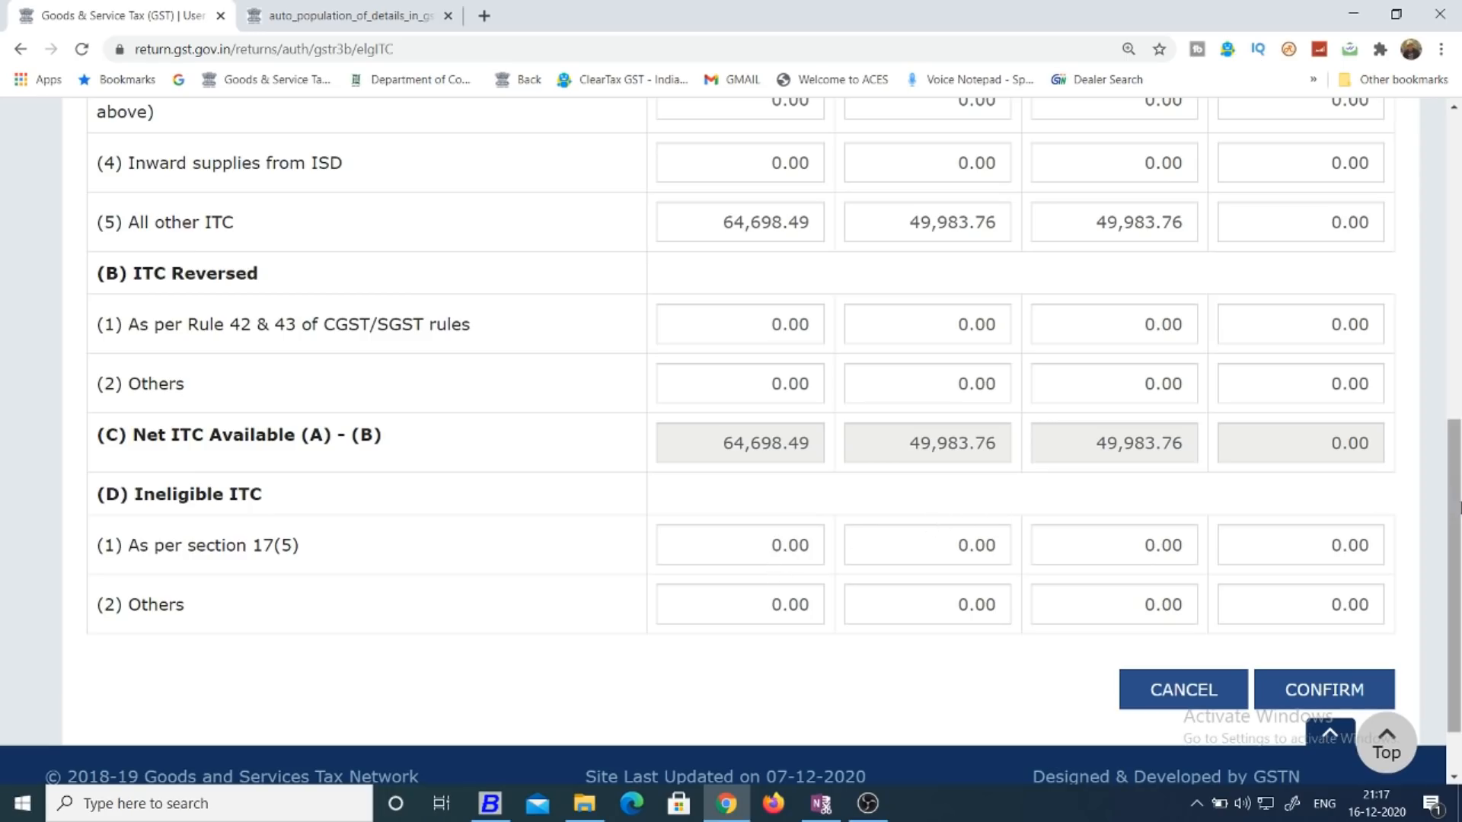
{"action": "left_click_drag", "start_coordinate": [1457, 508], "coordinate": [1459, 473]}
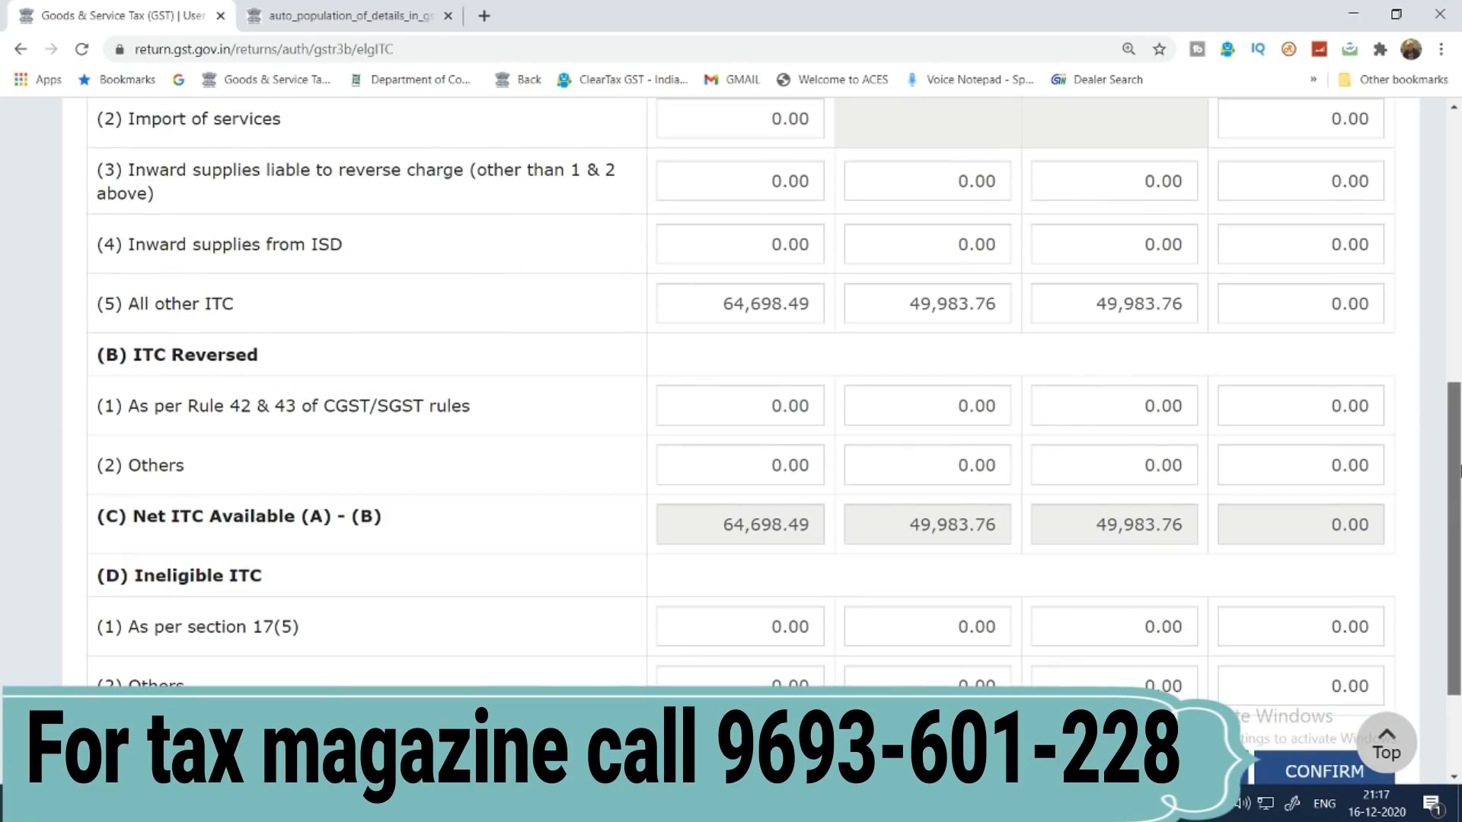
{"action": "scroll", "coordinate": [990, 532], "scroll_direction": "down", "scroll_amount": 2}
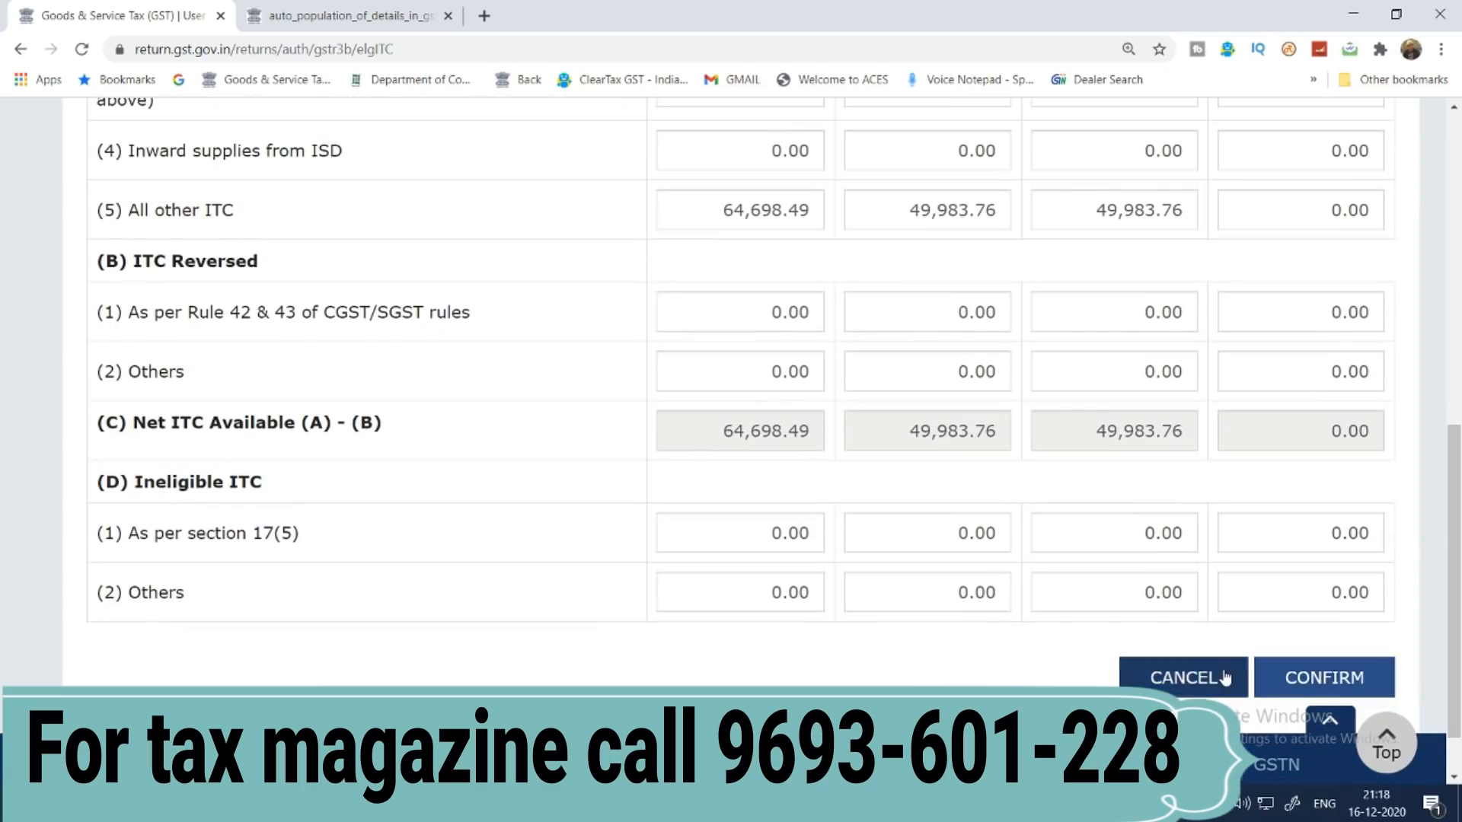
{"action": "left_click", "coordinate": [1225, 678]}
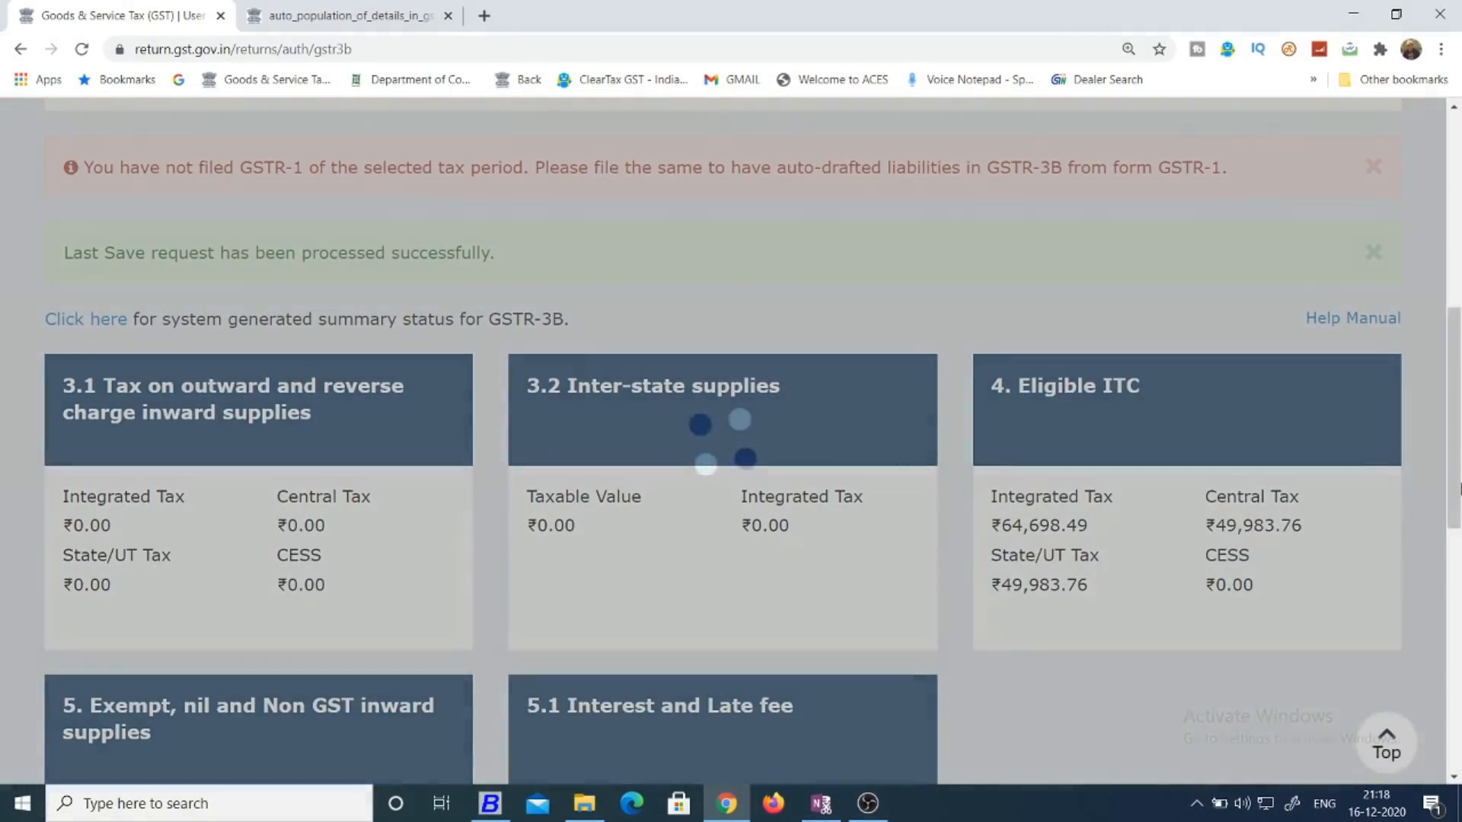
Open the system-generated GSTR-3B PDF from the return summary and review its auto-populated details for Tables 3.1, 3.2 and 4.
{"action": "scroll", "coordinate": [1458, 495], "scroll_direction": "down", "scroll_amount": 4}
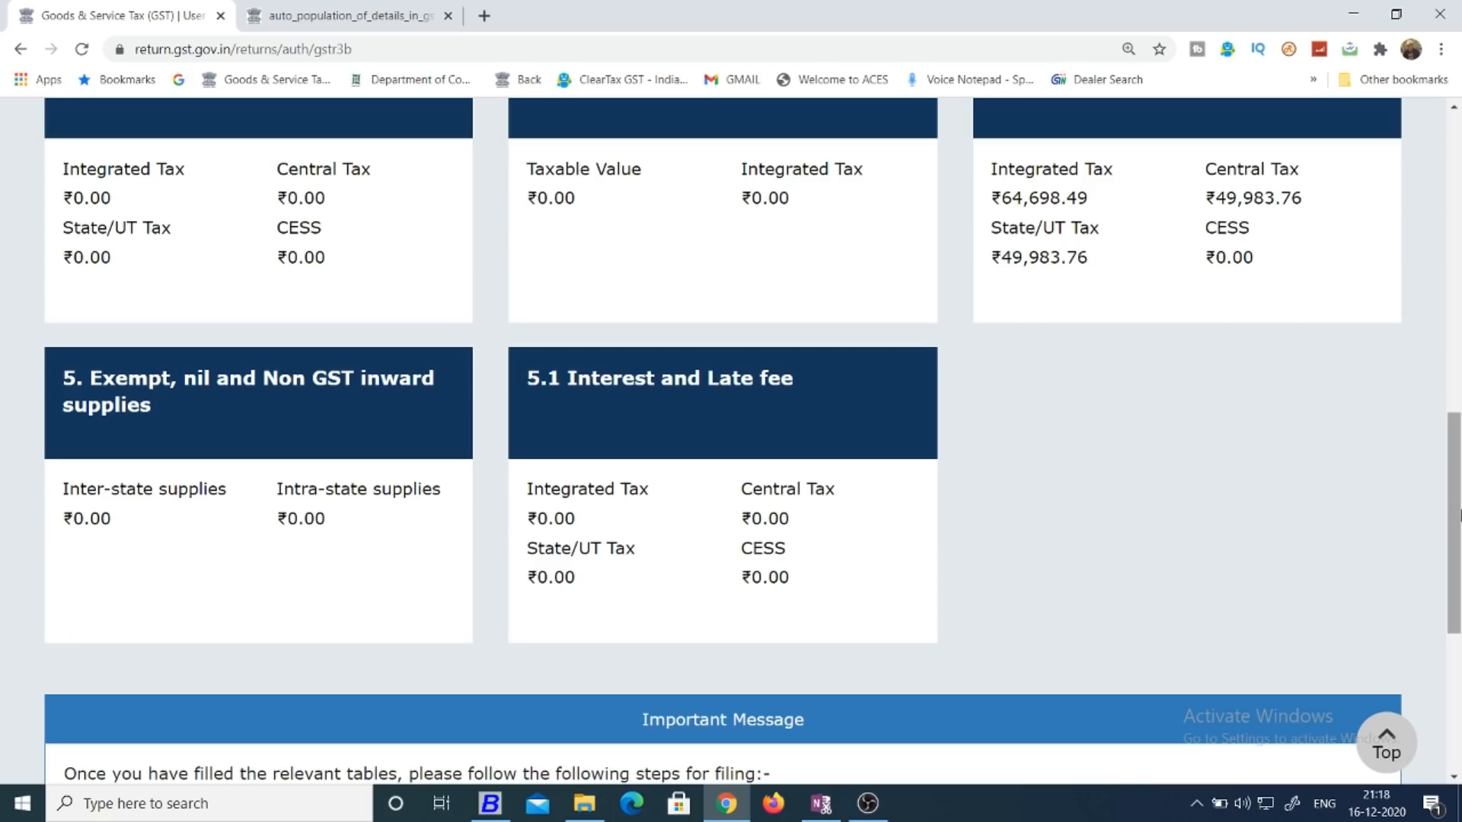
{"action": "scroll", "coordinate": [1458, 517], "scroll_direction": "down", "scroll_amount": 5}
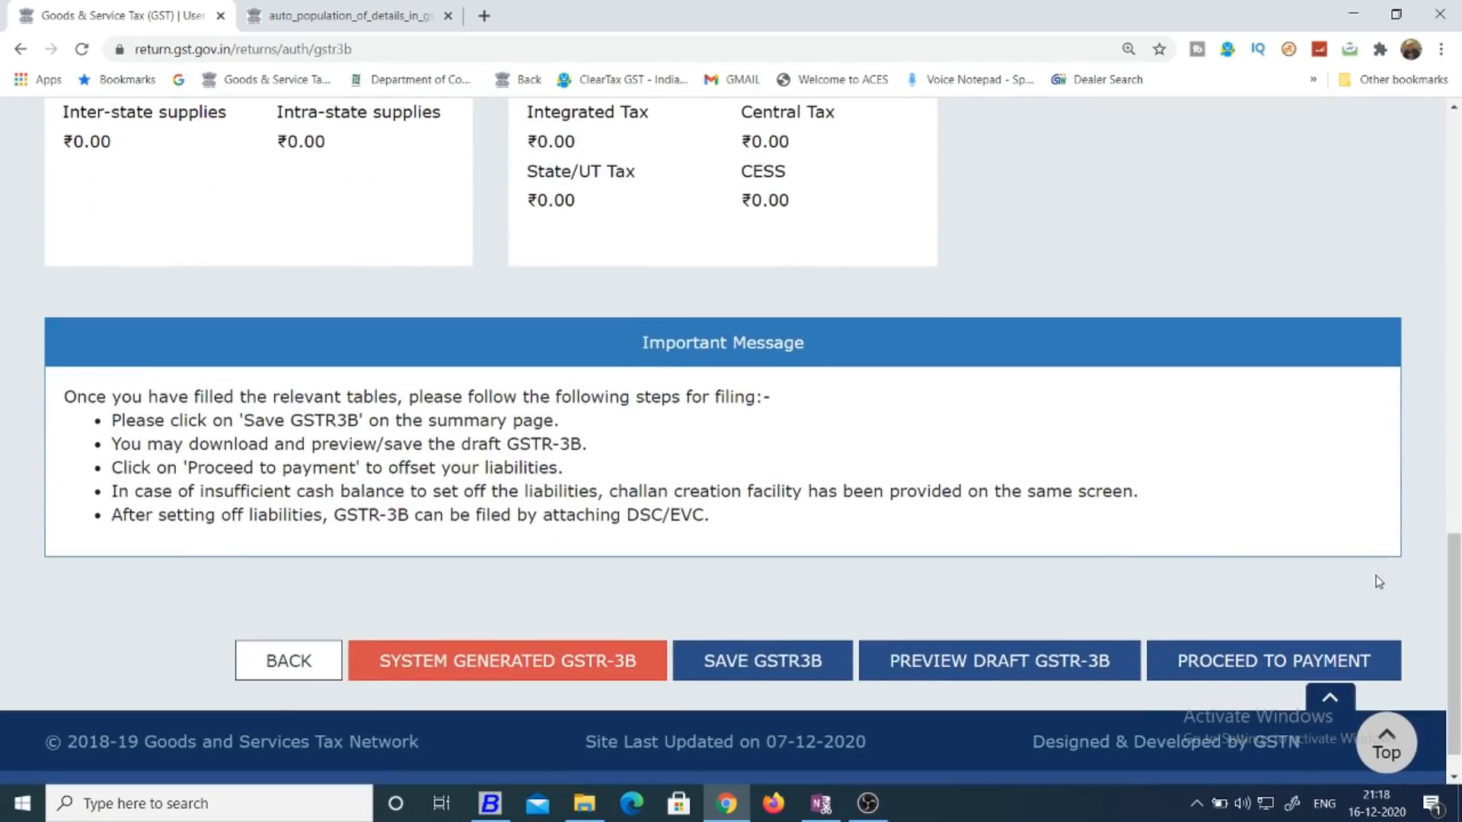
{"action": "left_click_drag", "start_coordinate": [1458, 576], "coordinate": [1458, 571]}
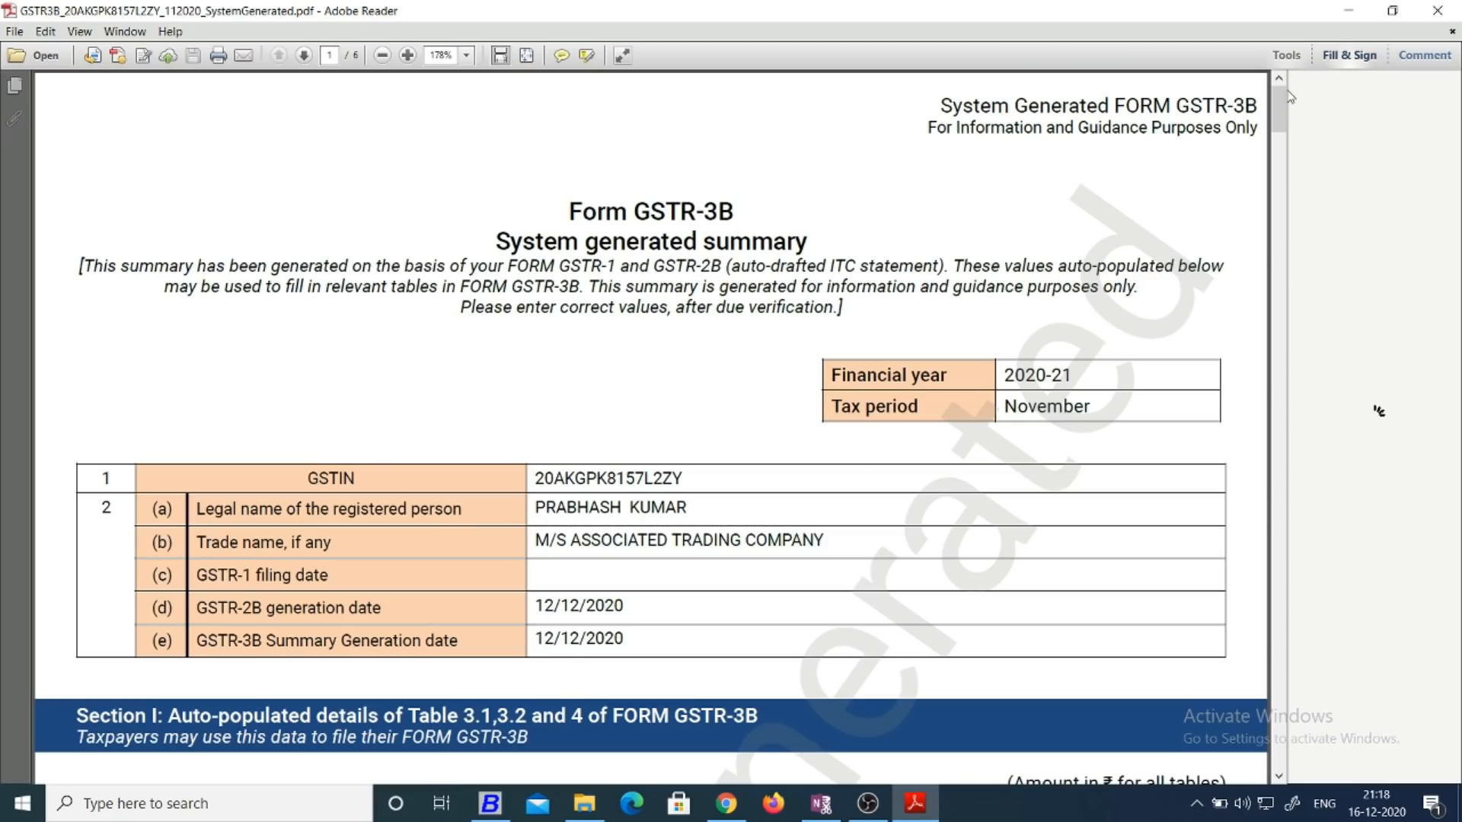
{"action": "scroll", "coordinate": [1280, 111], "scroll_direction": "down", "scroll_amount": 8}
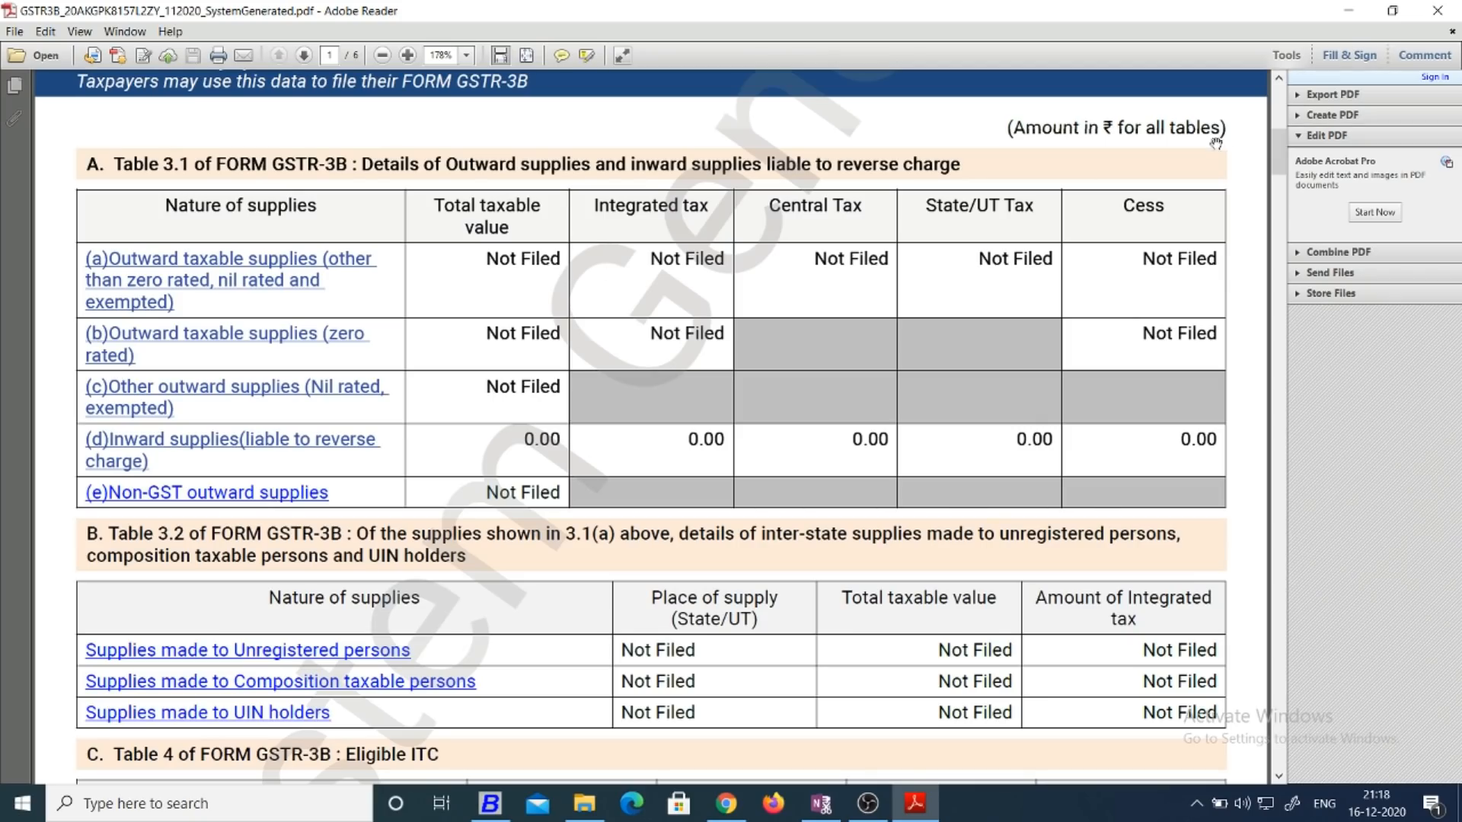
{"action": "left_click_drag", "start_coordinate": [1277, 145], "coordinate": [1269, 369]}
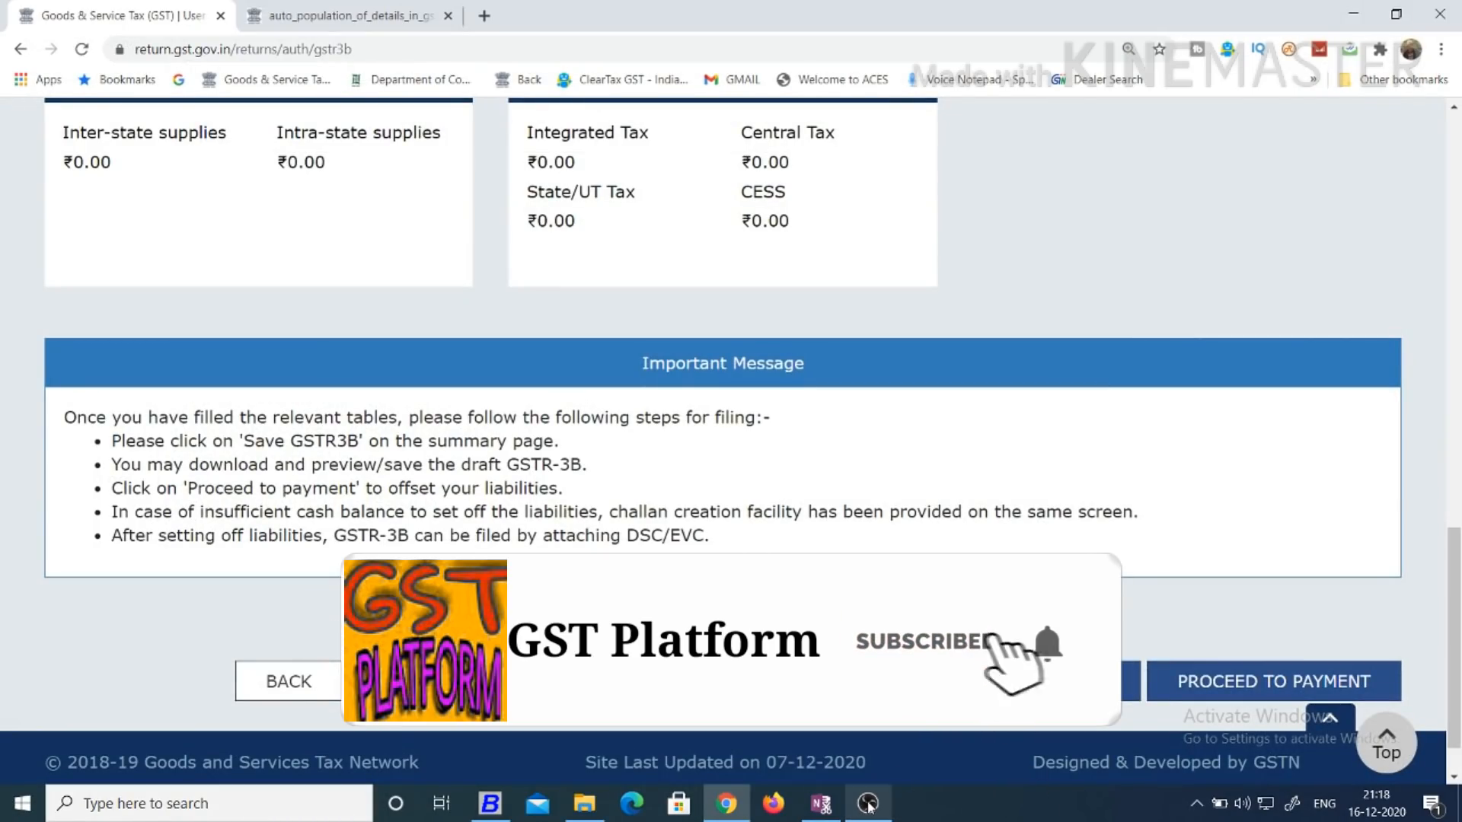
{"action": "mouse_move", "coordinate": [871, 788]}
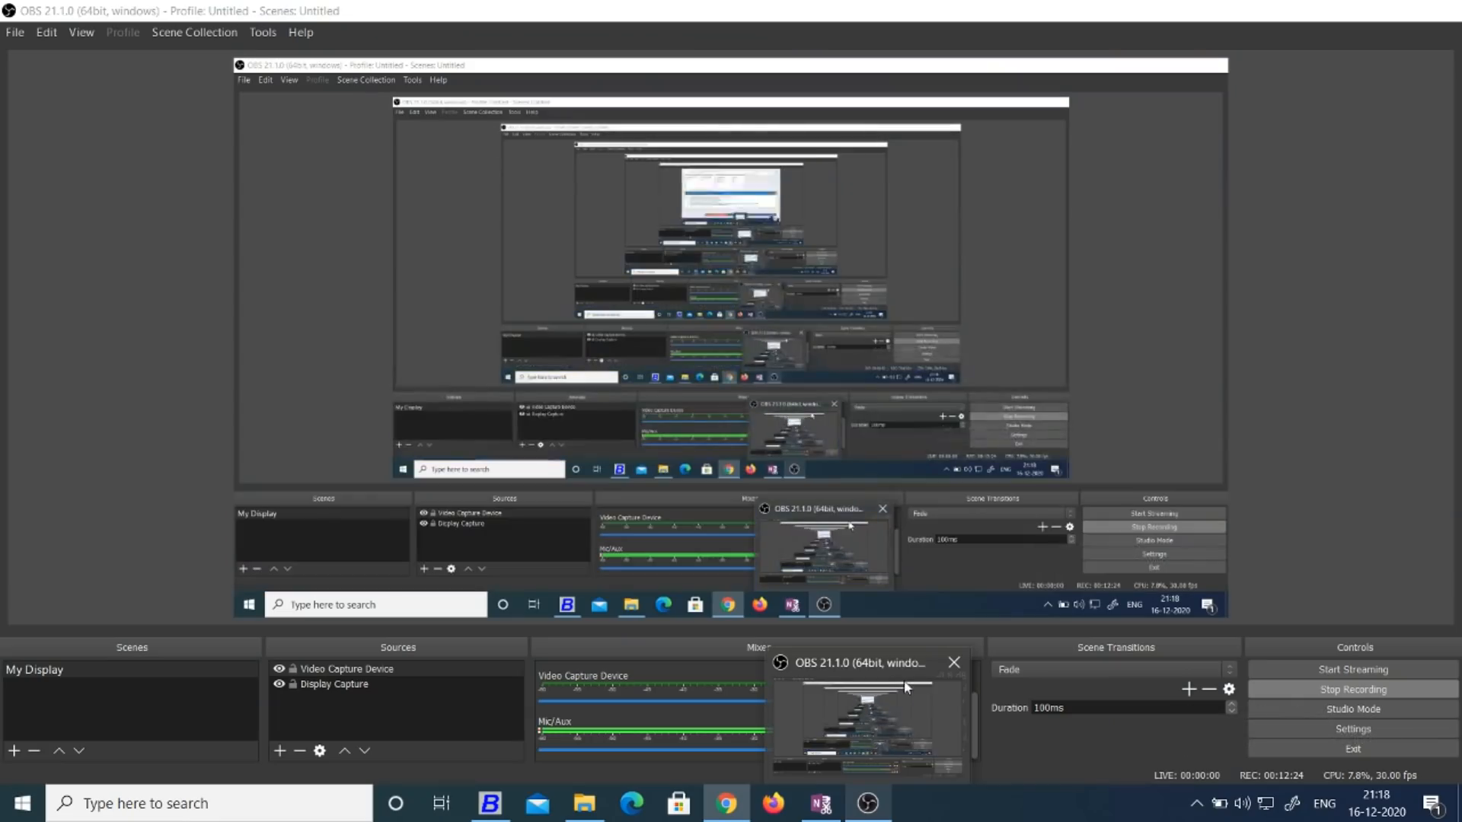
{"action": "left_click", "coordinate": [904, 686]}
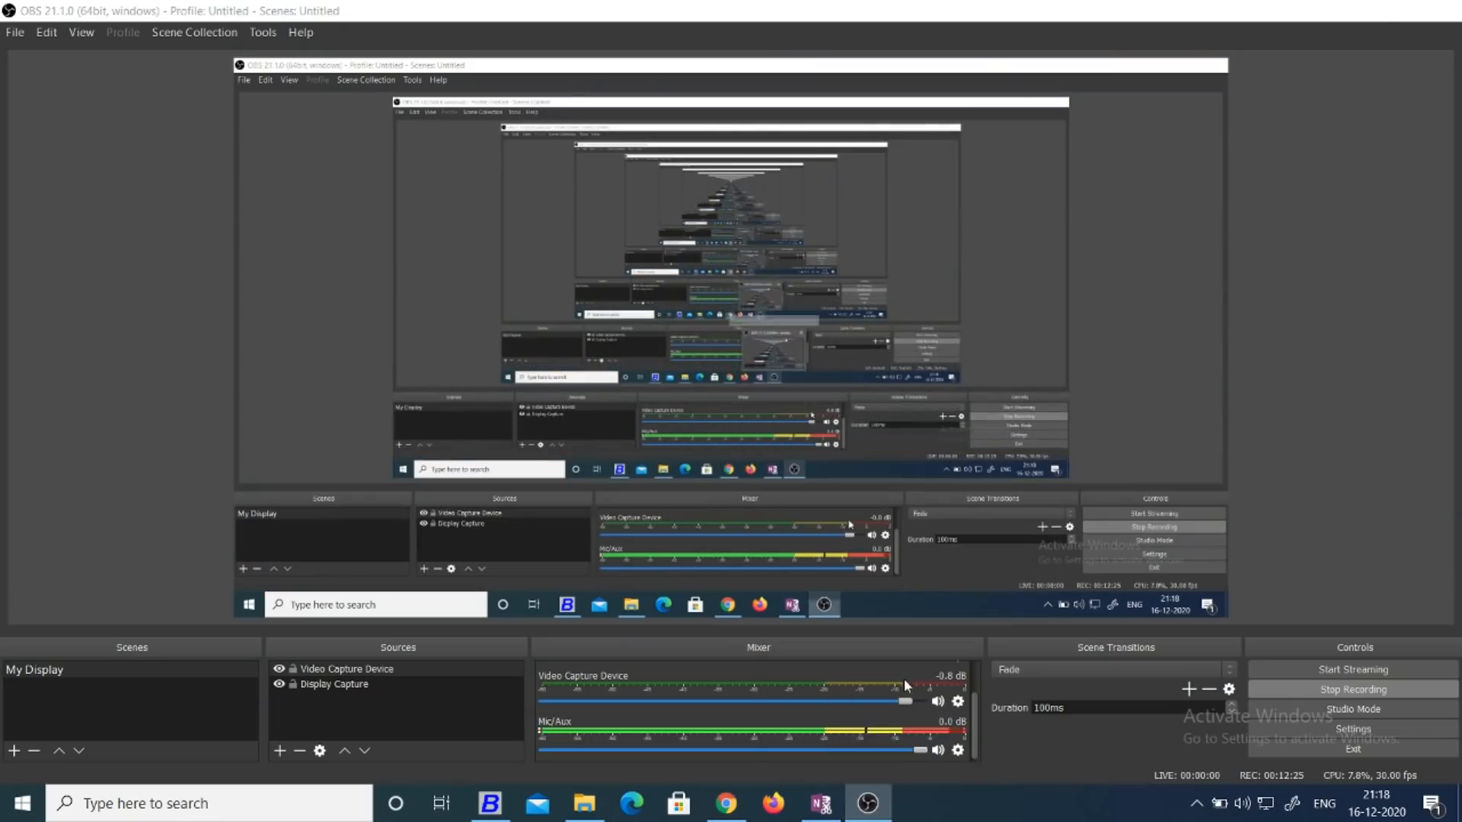
{"action": "left_click", "coordinate": [726, 805]}
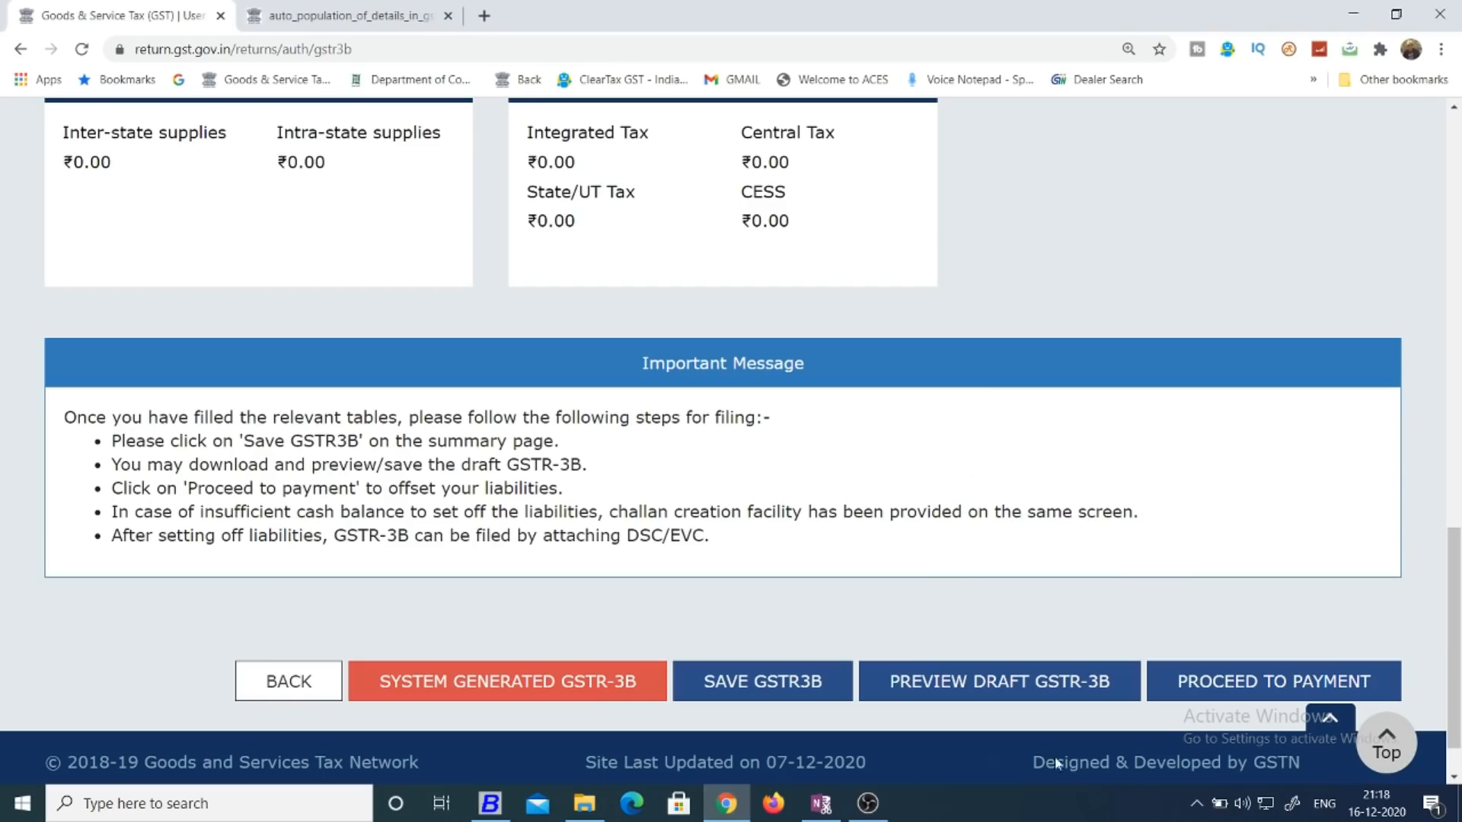
{"action": "scroll", "coordinate": [1417, 617], "scroll_direction": "up", "scroll_amount": 1}
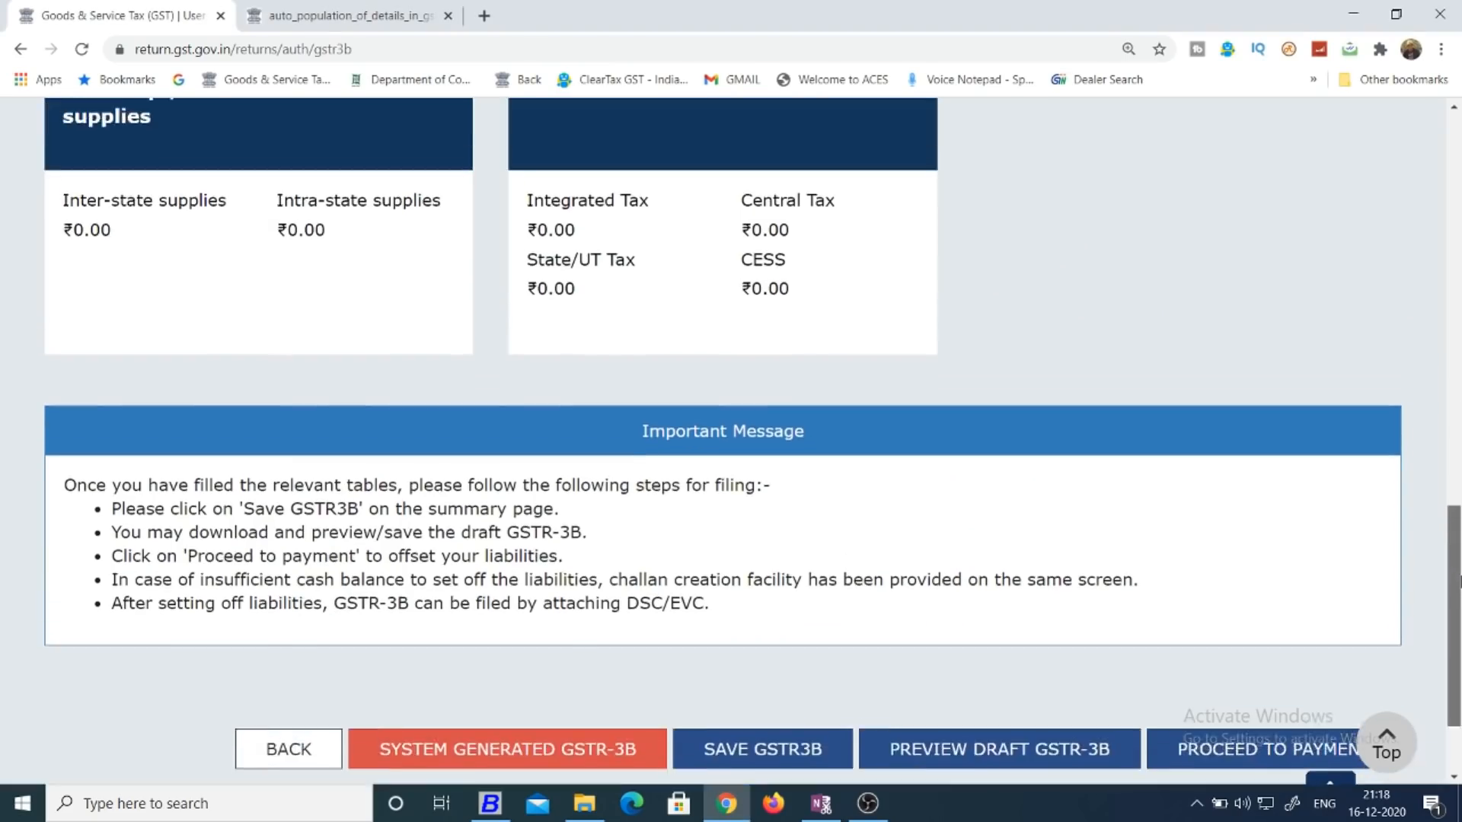
Switch to OneNote, dismiss the Microsoft Office Activation Wizard, and open the GST PLATFORM page in Quick Notes.
{"action": "left_click", "coordinate": [825, 809]}
{"action": "left_click", "coordinate": [518, 638]}
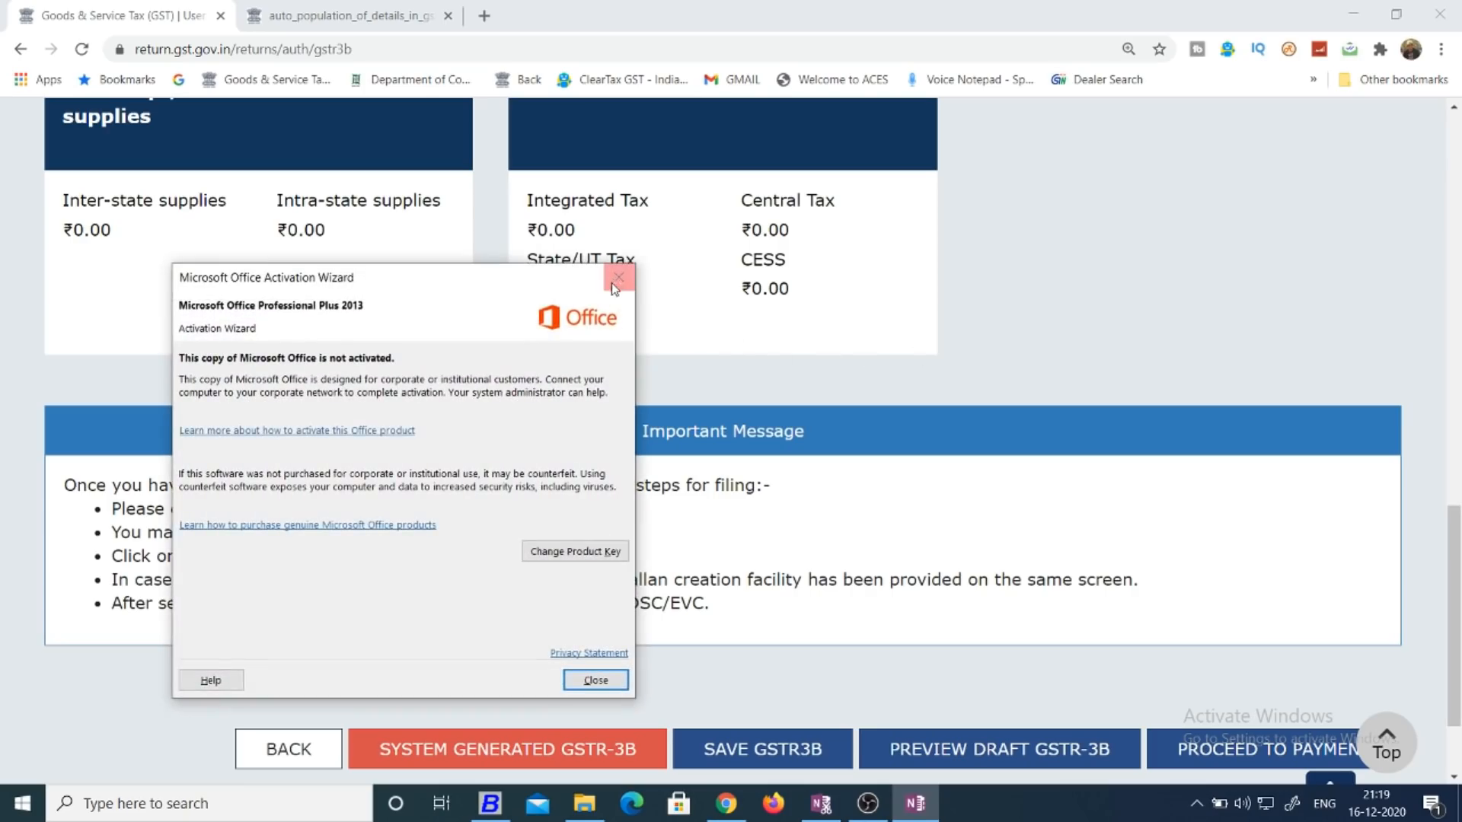
{"action": "left_click", "coordinate": [616, 280]}
{"action": "left_click", "coordinate": [618, 338]}
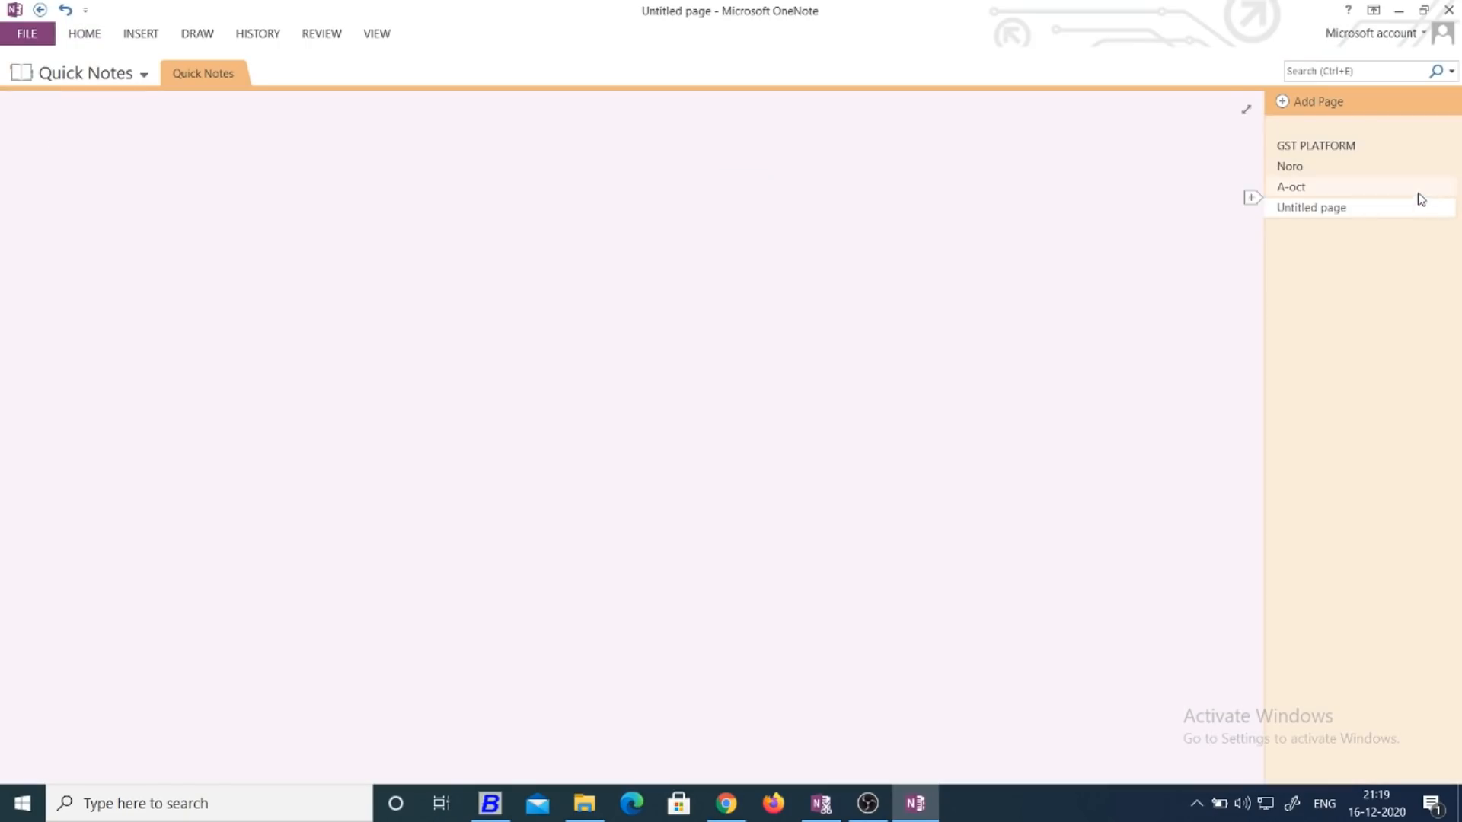
{"action": "left_click", "coordinate": [1315, 145]}
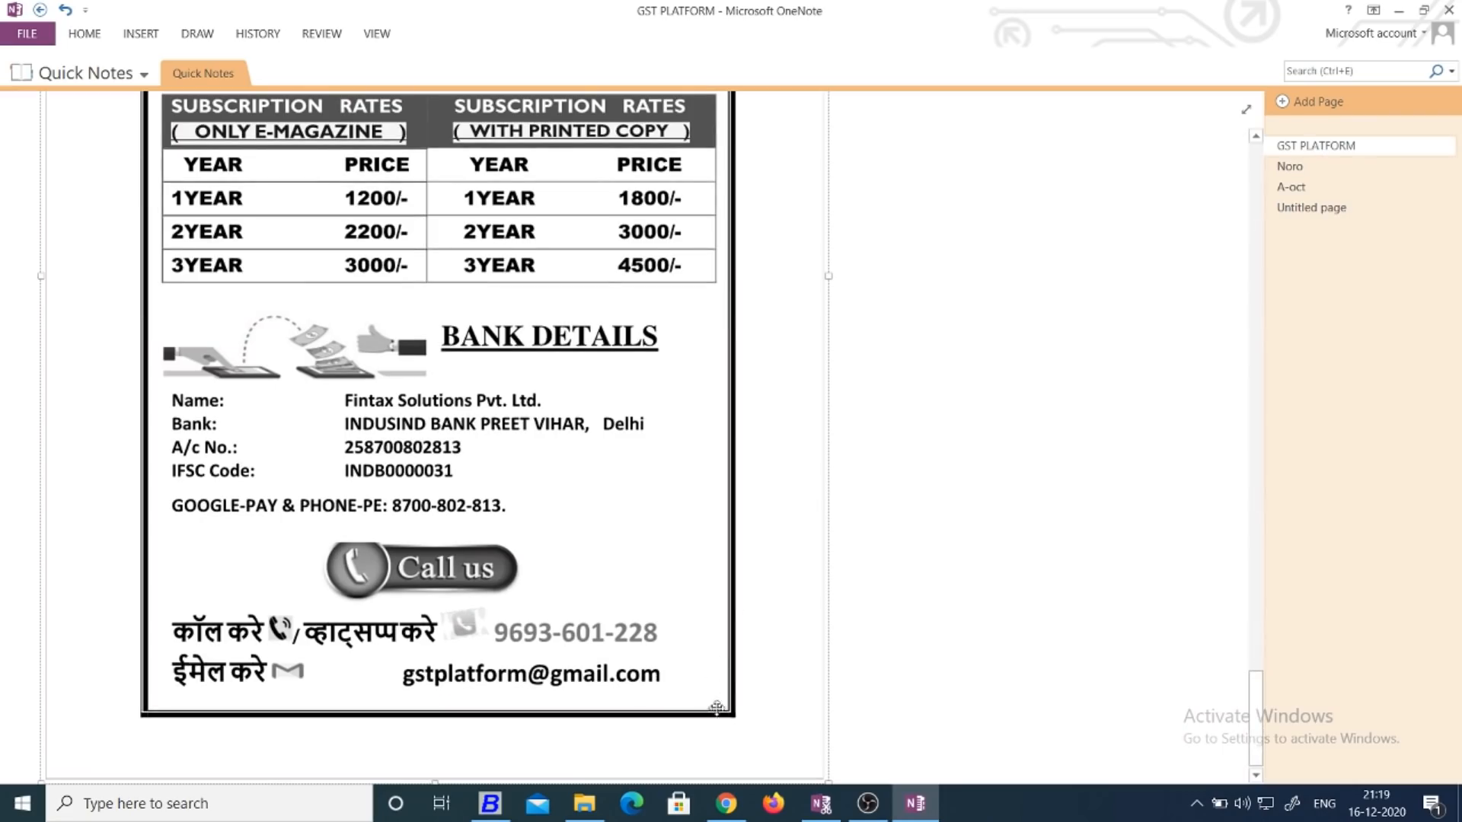